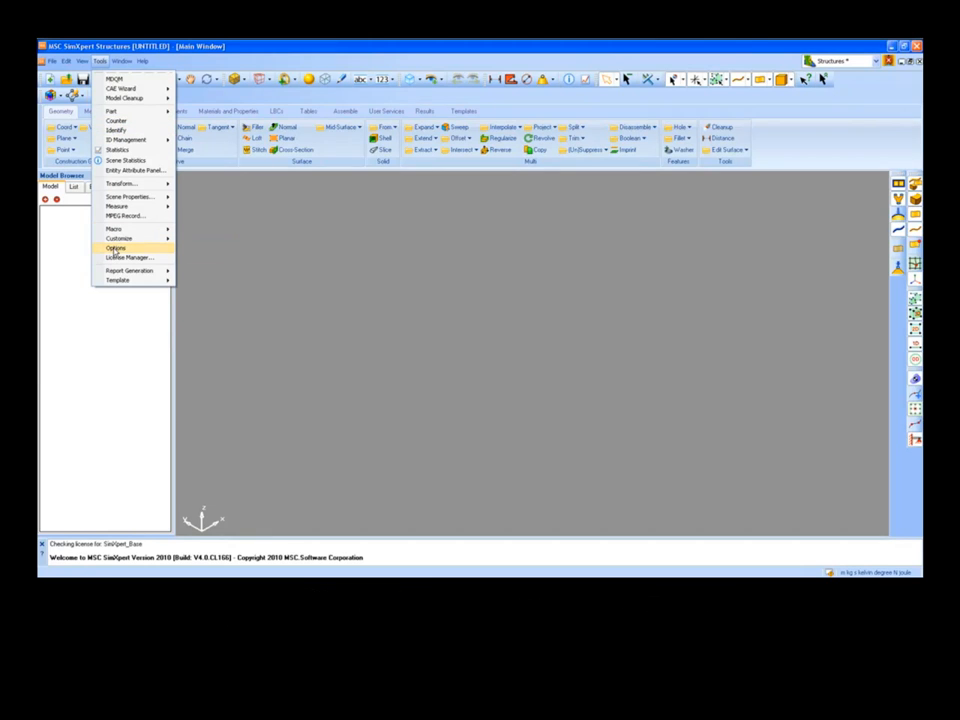
Set the model units to the standard SI set with m, kg, s, kelvin, N and joule.
click(115, 248)
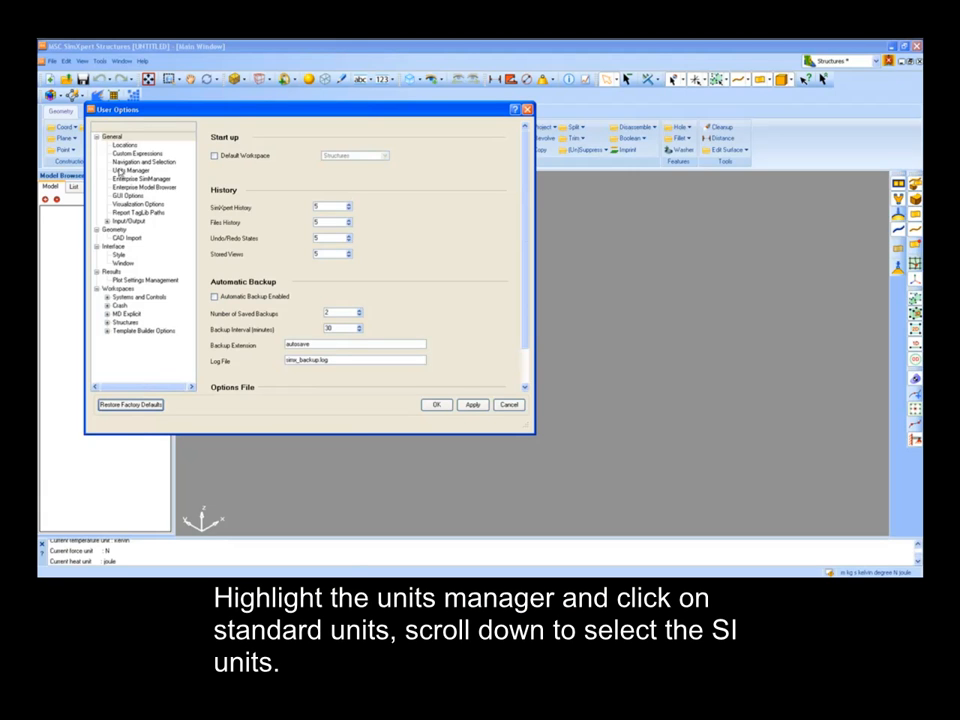
click(140, 171)
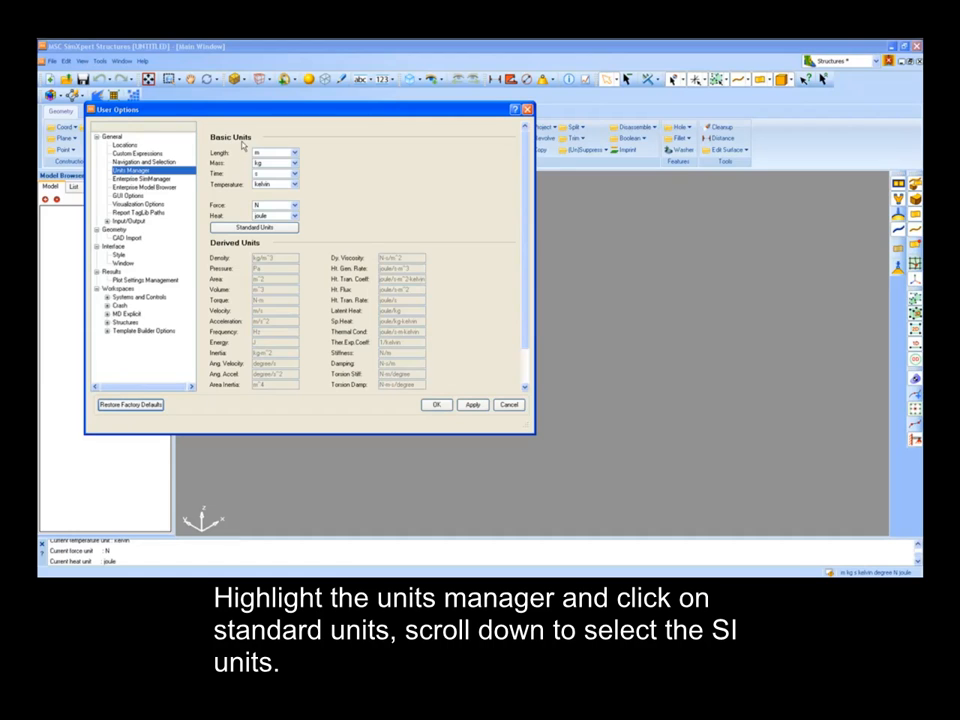
click(250, 227)
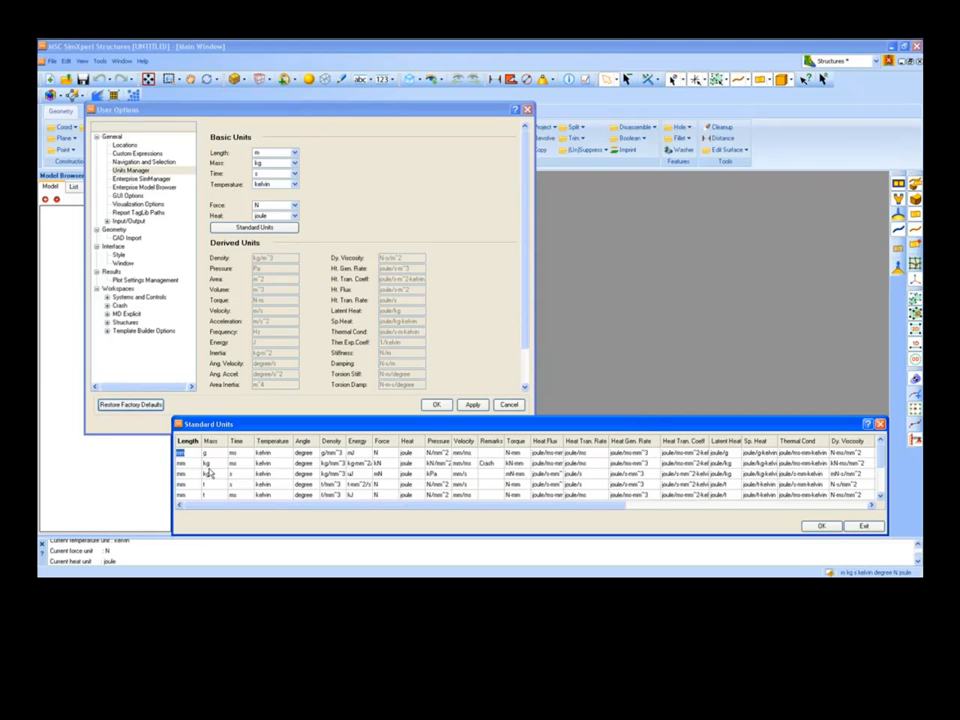
scroll(209, 474, down, 2)
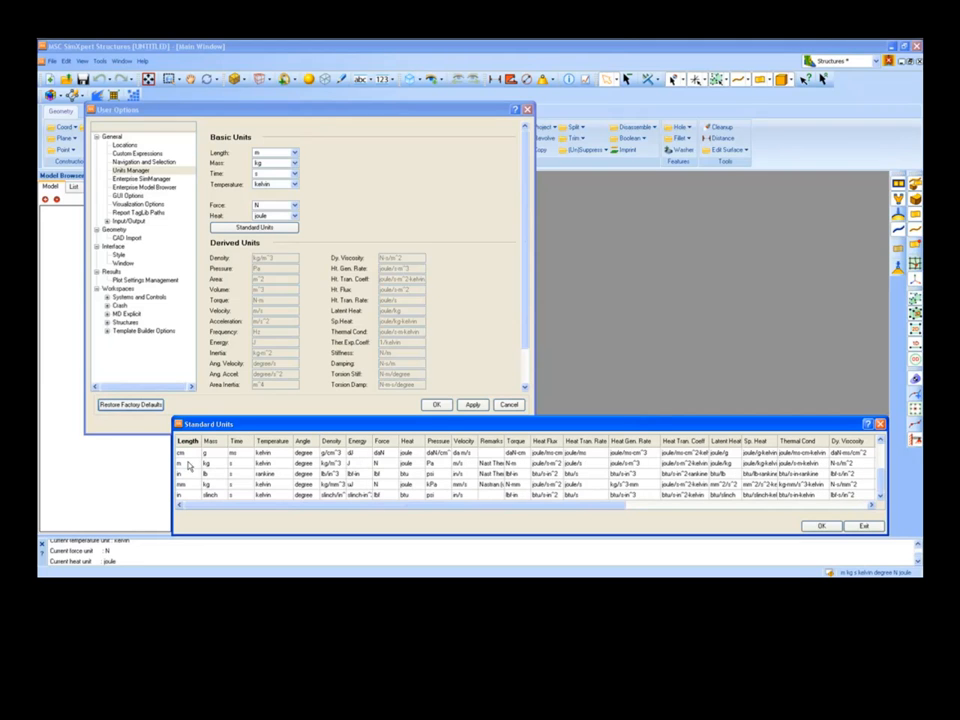
click(190, 463)
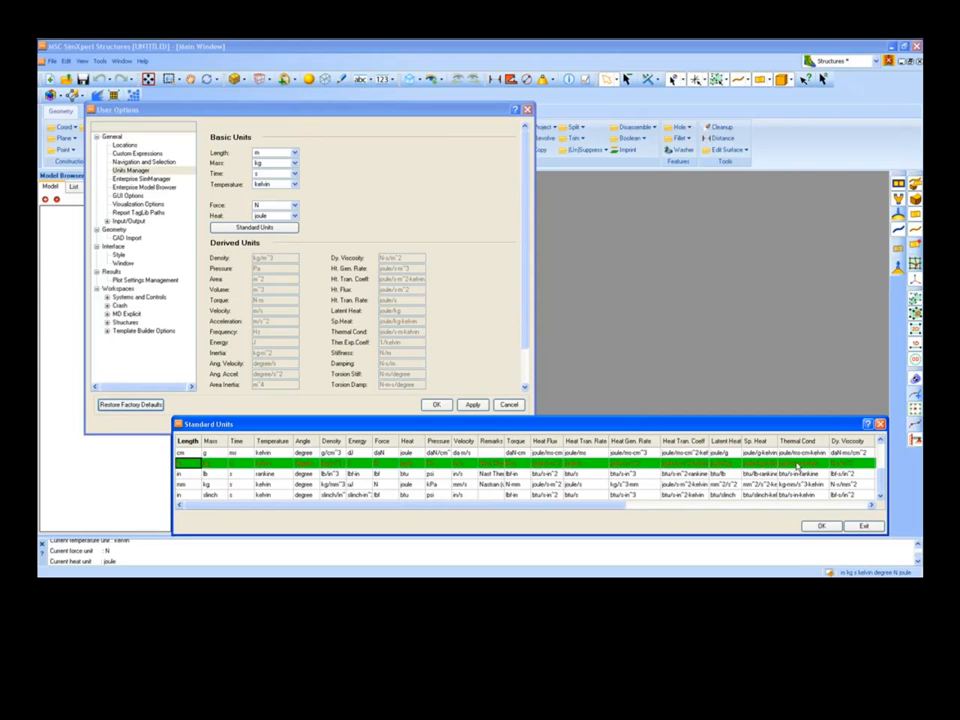
click(820, 526)
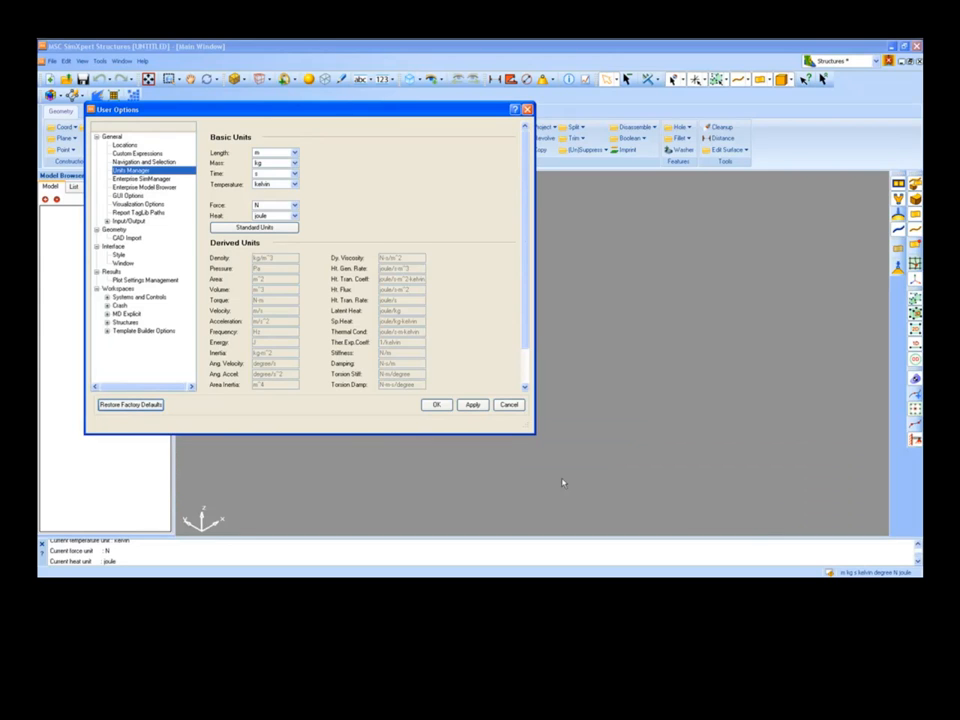
click(446, 407)
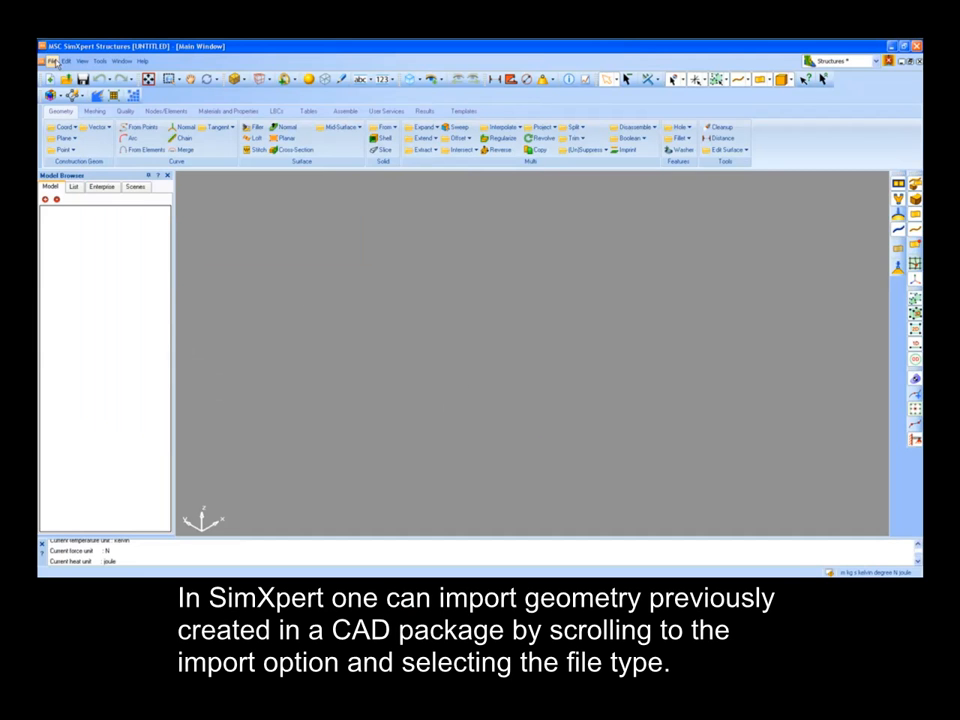
click(53, 61)
mouse_move(93, 128)
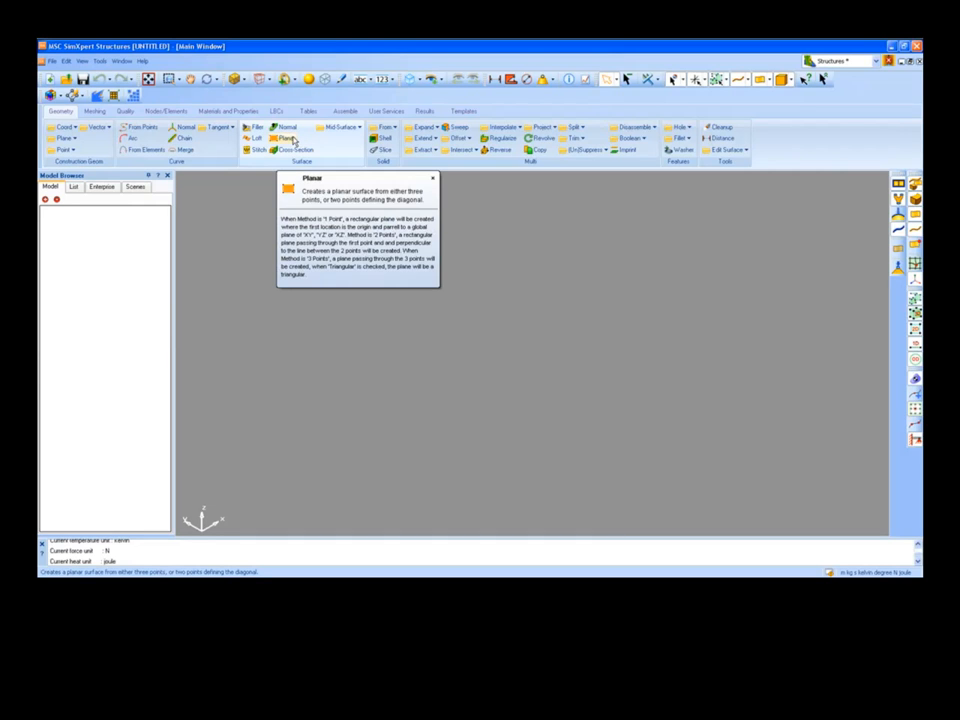
Create a planar surface in the XY plane with the 1 Point method at 0 0 0, length 1 m and width 0.1 m.
click(288, 139)
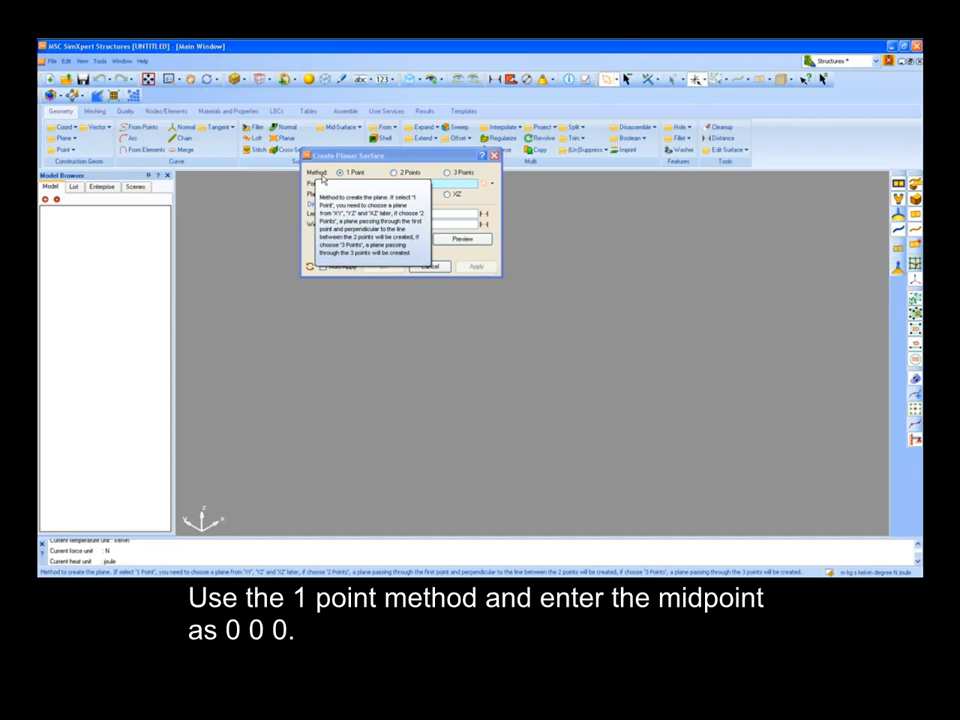
click(348, 183)
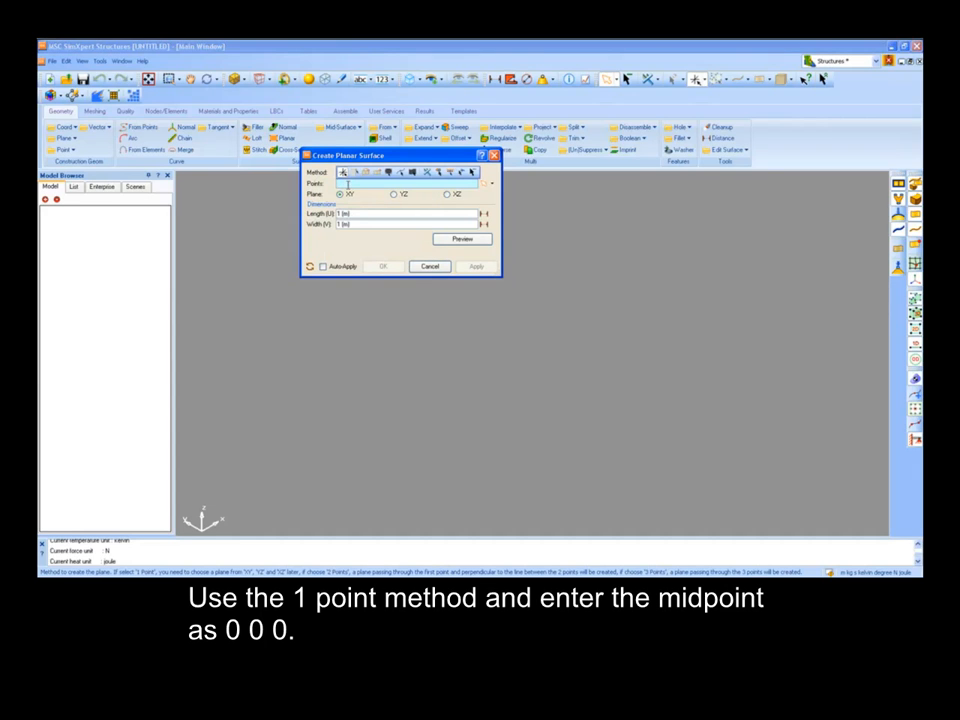
text(0 0 0)
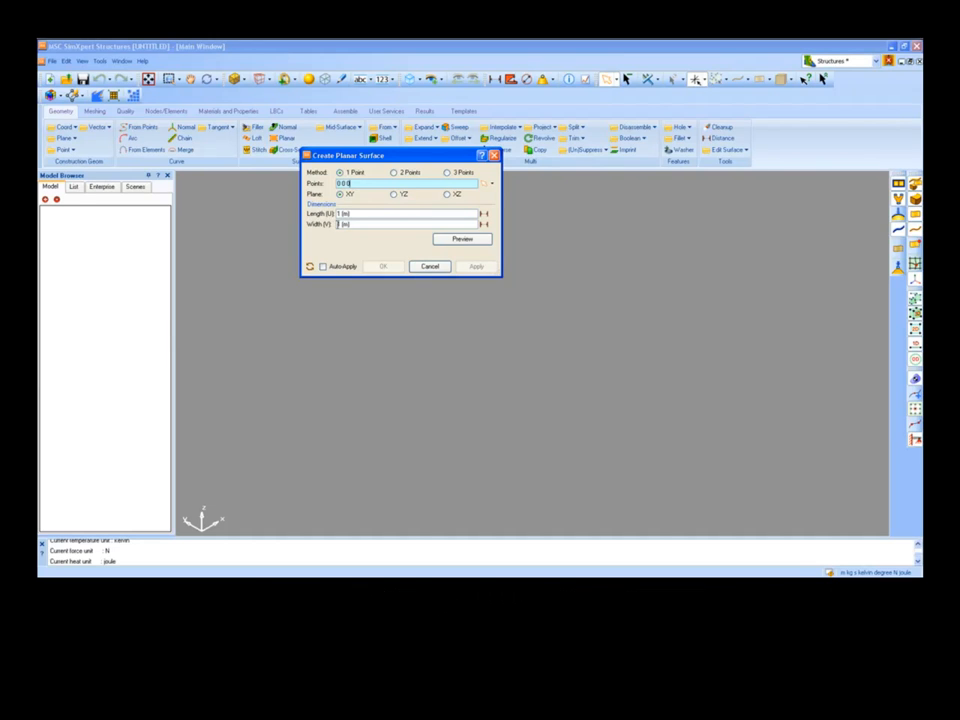
click(340, 224)
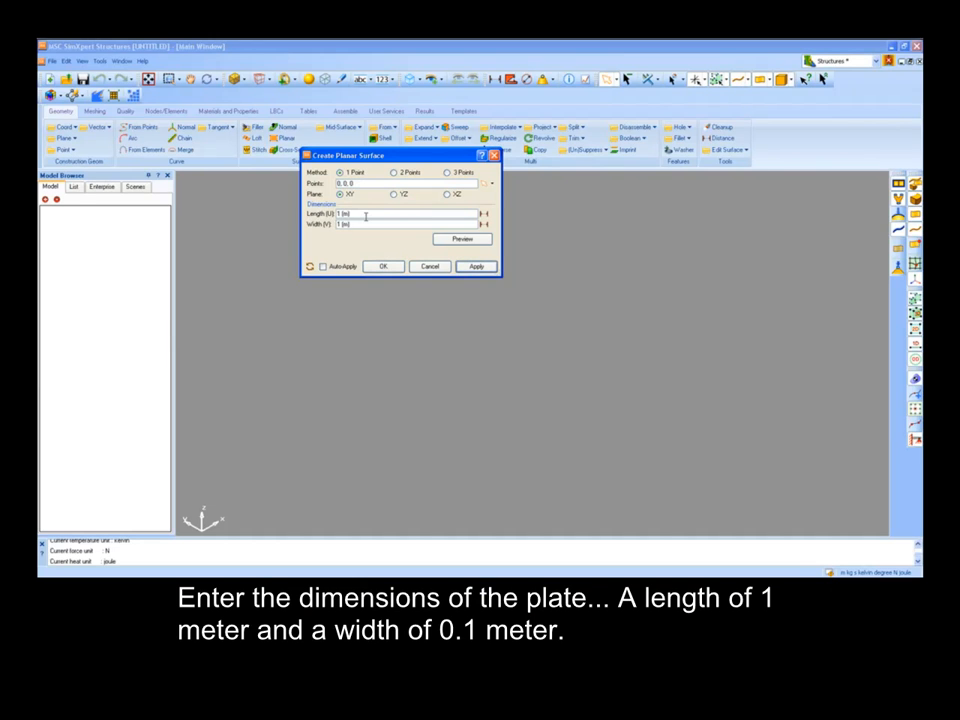
text(0.1)
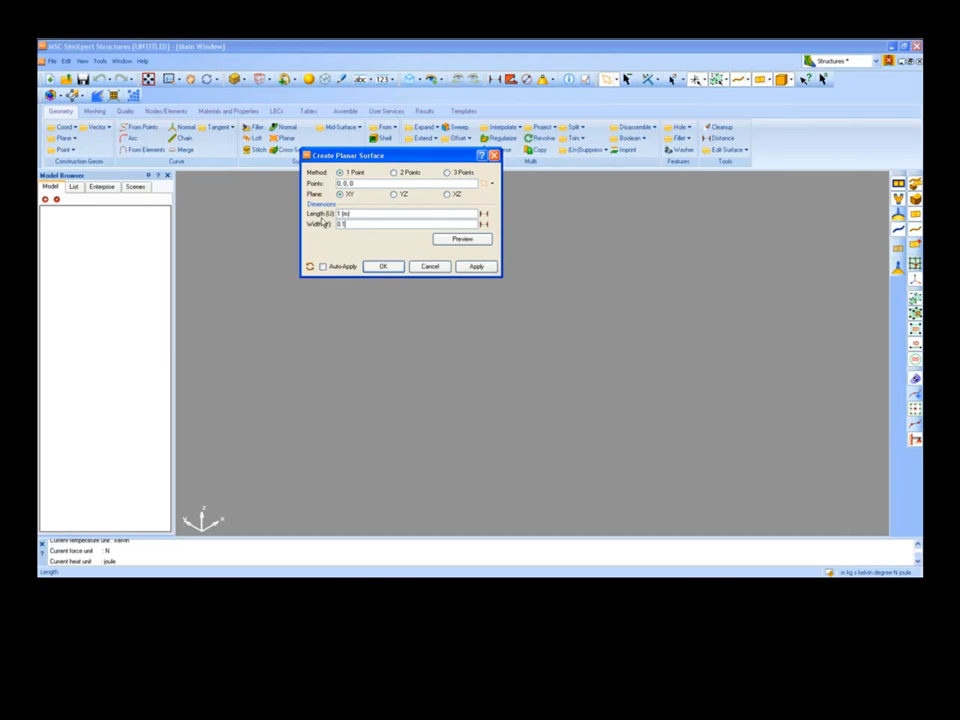
click(437, 242)
click(383, 266)
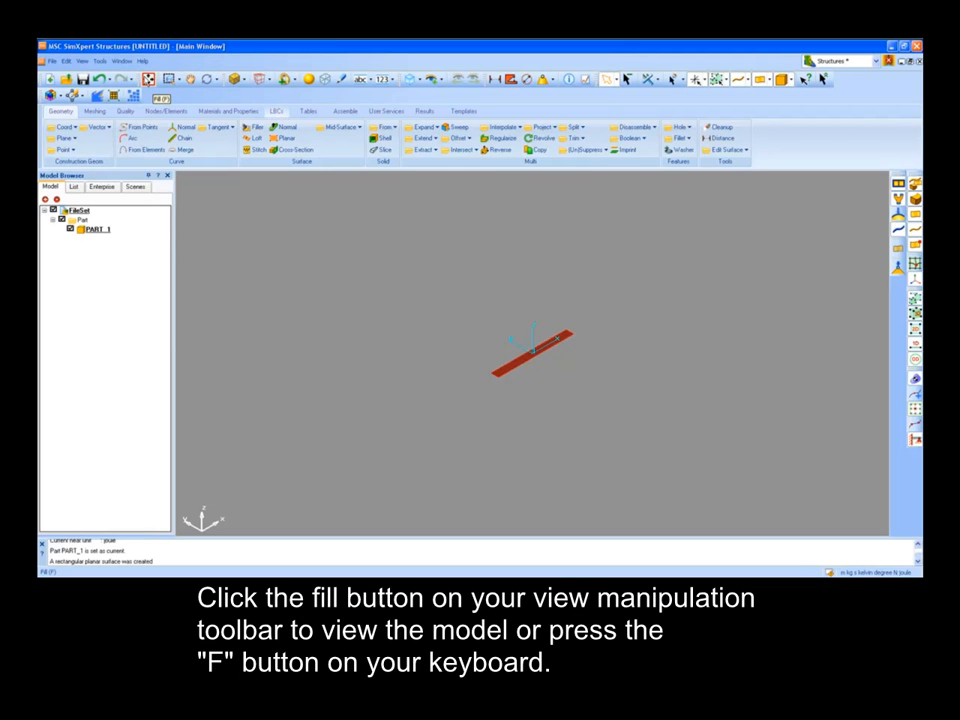
click(151, 83)
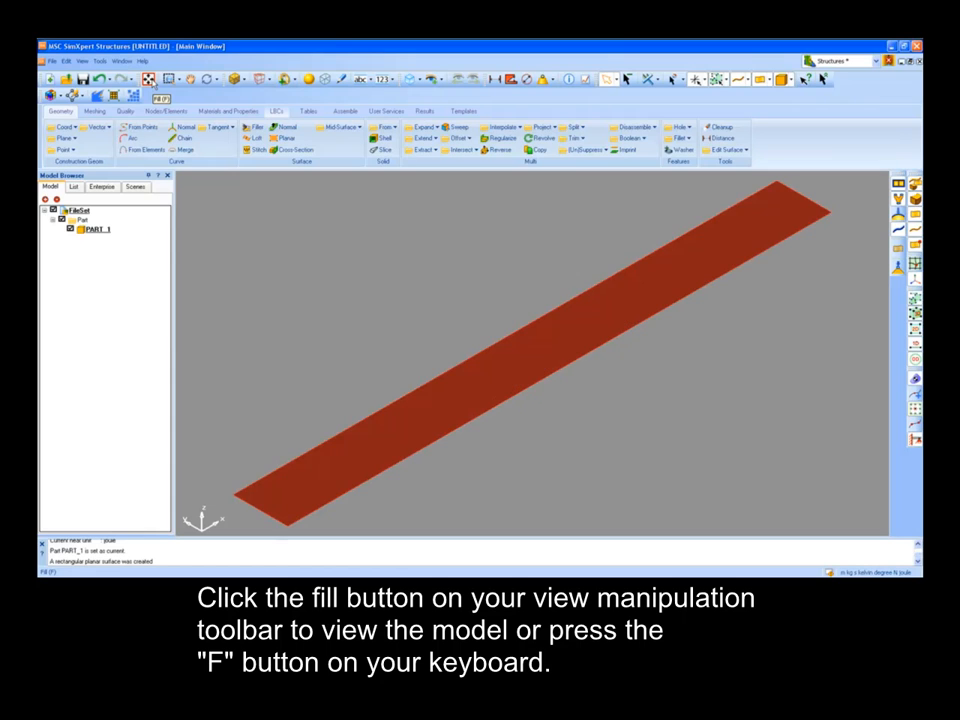
Create an isotropic material named Steel with Young's modulus 200e9 and Poisson's ratio 0.3.
click(226, 111)
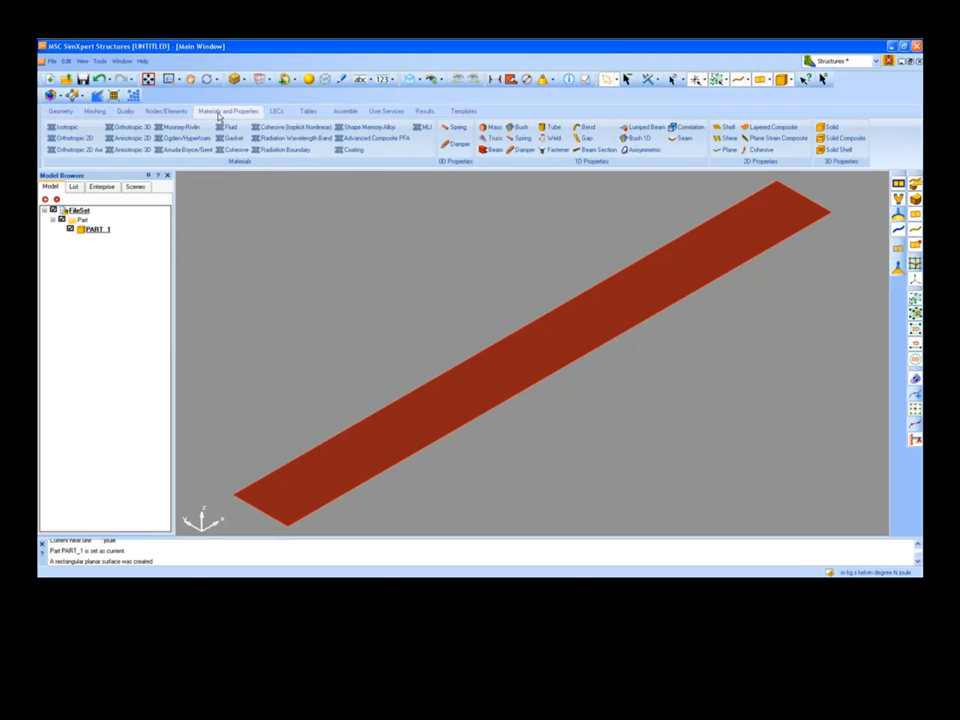
click(73, 129)
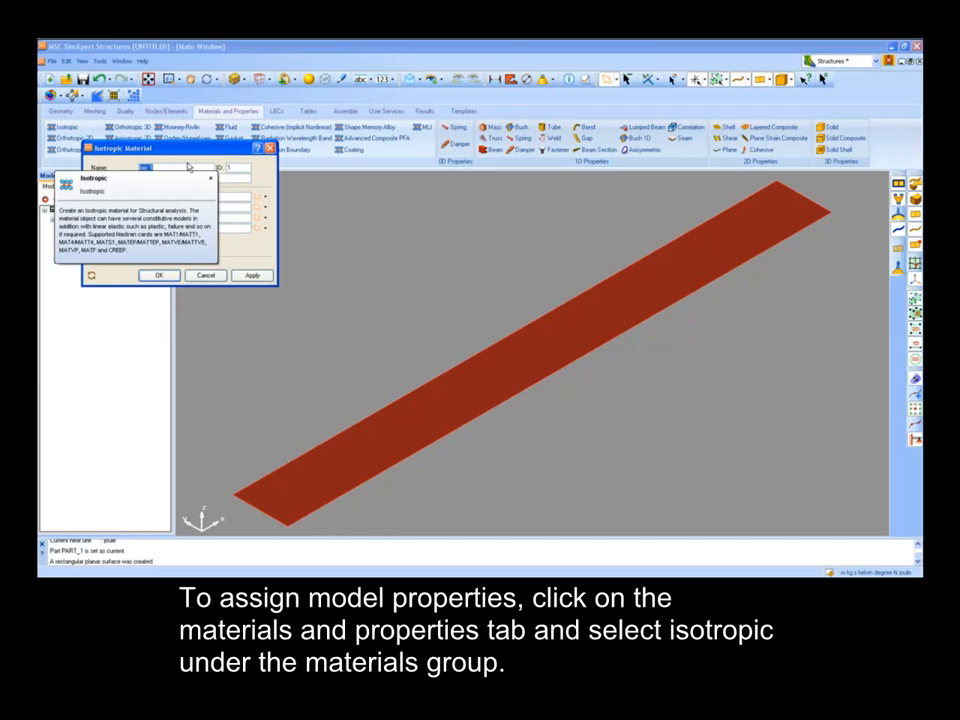
text(Steel)
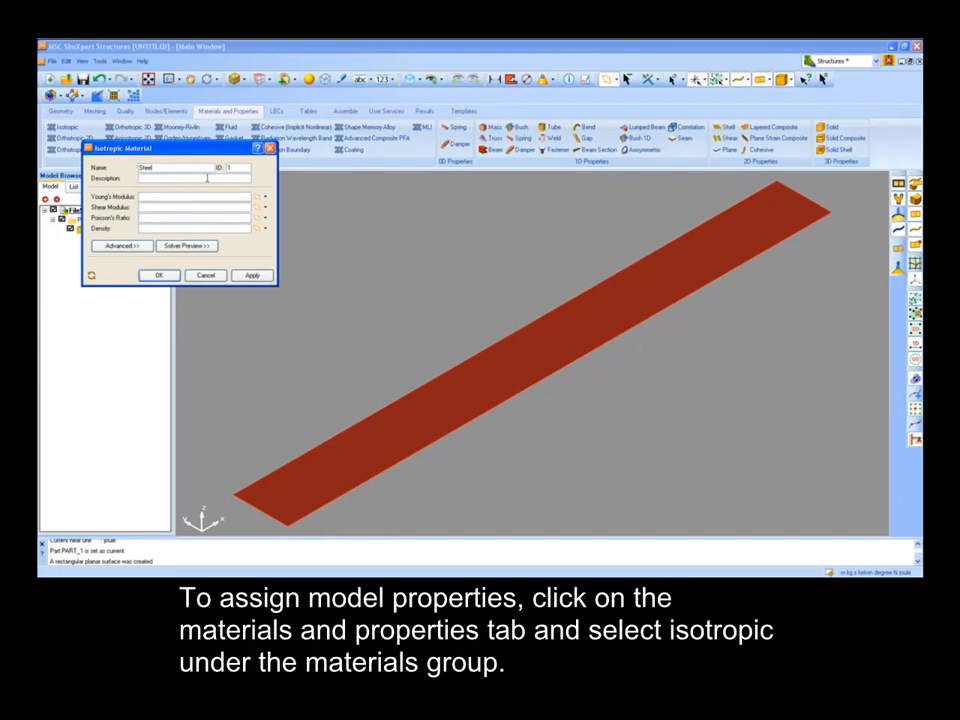
click(177, 198)
text(200e9)
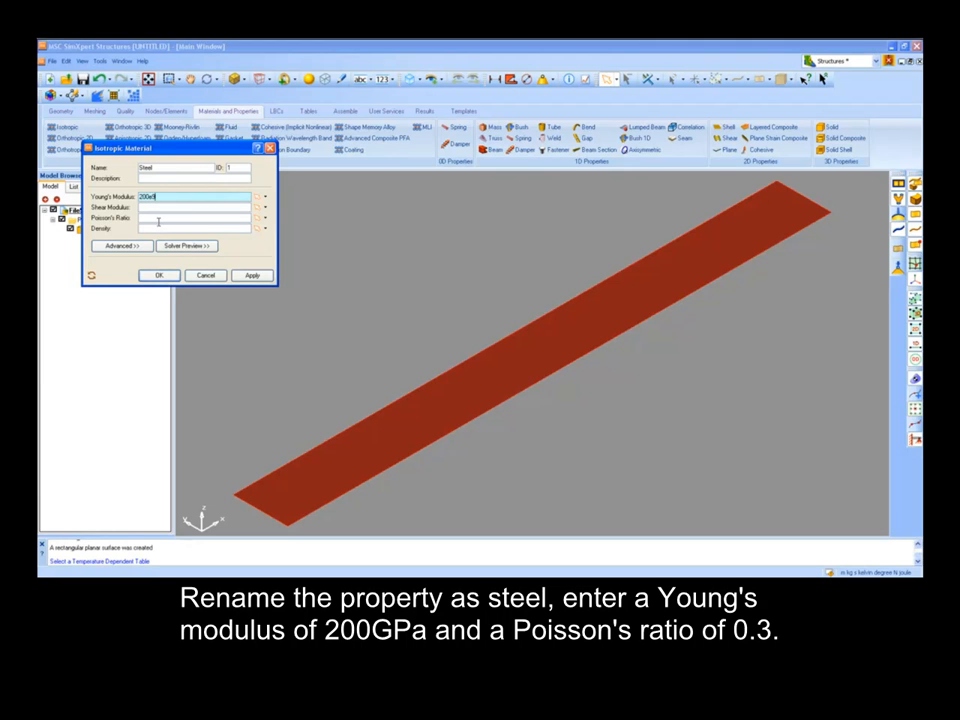
click(161, 218)
text(0)
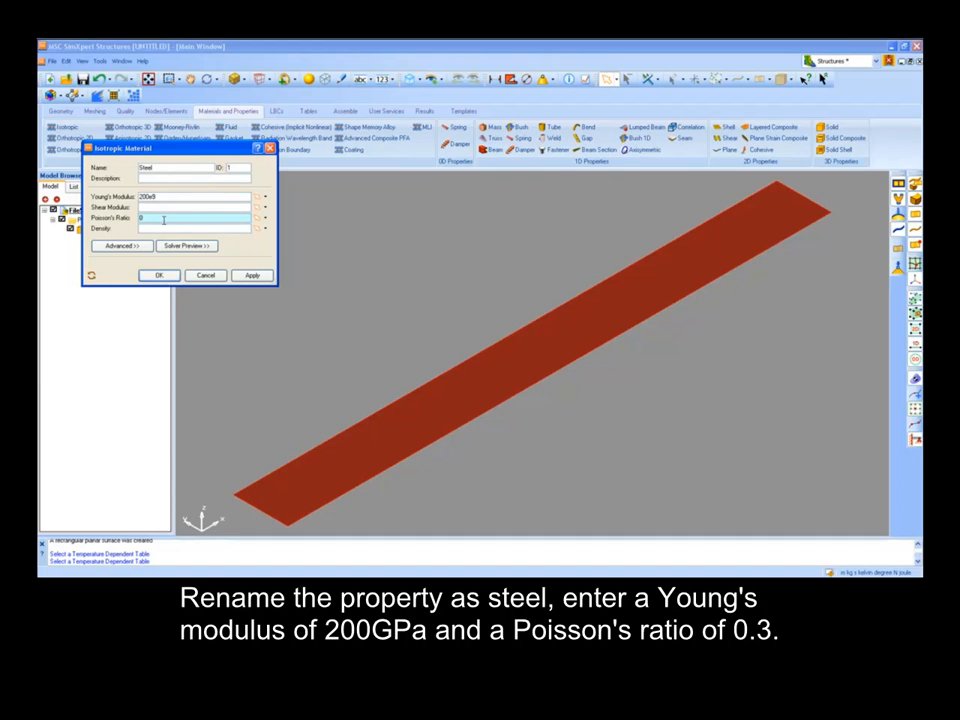
text(.3)
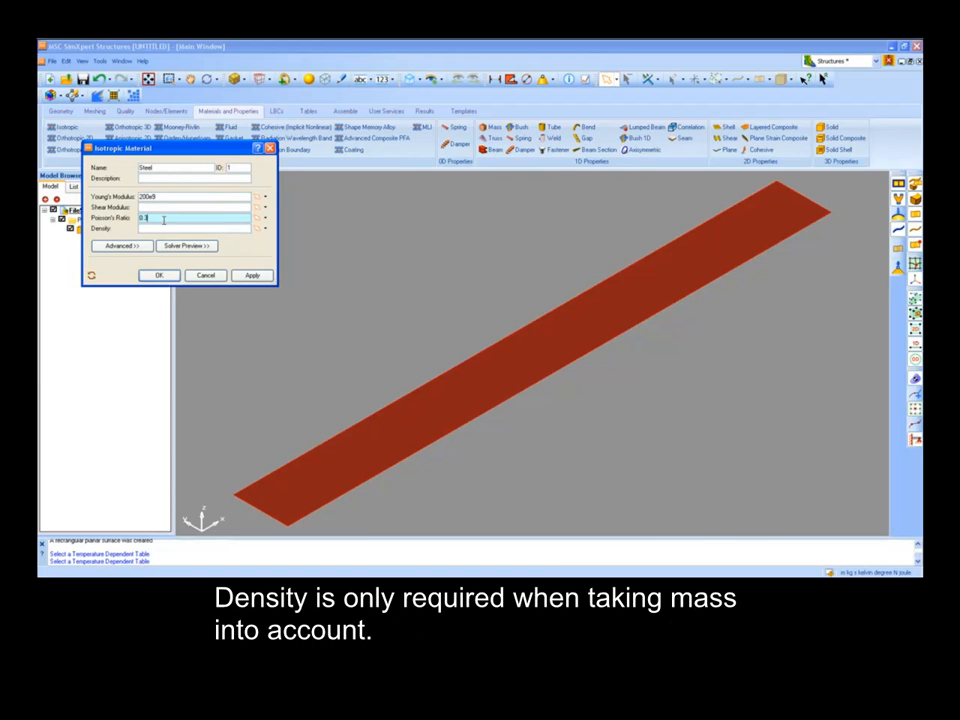
click(157, 275)
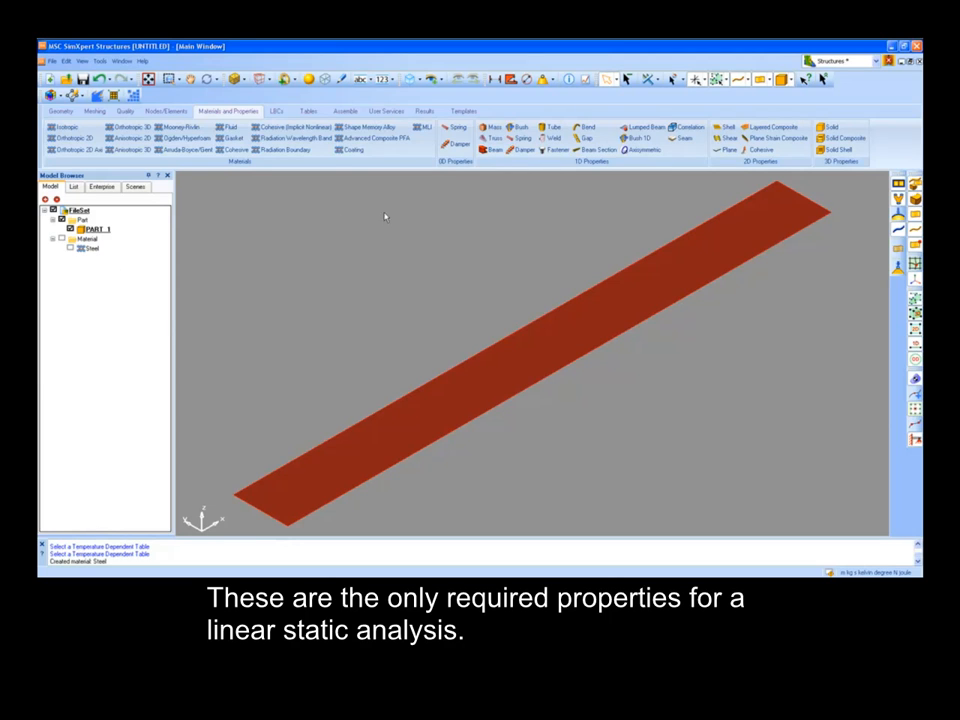
Create a shell property named Shell_1 on the plate surface with material Steel and part thickness 0.01.
mouse_move(630, 237)
middle_down()
mouse_move(606, 217)
mouse_move(622, 235)
middle_up()
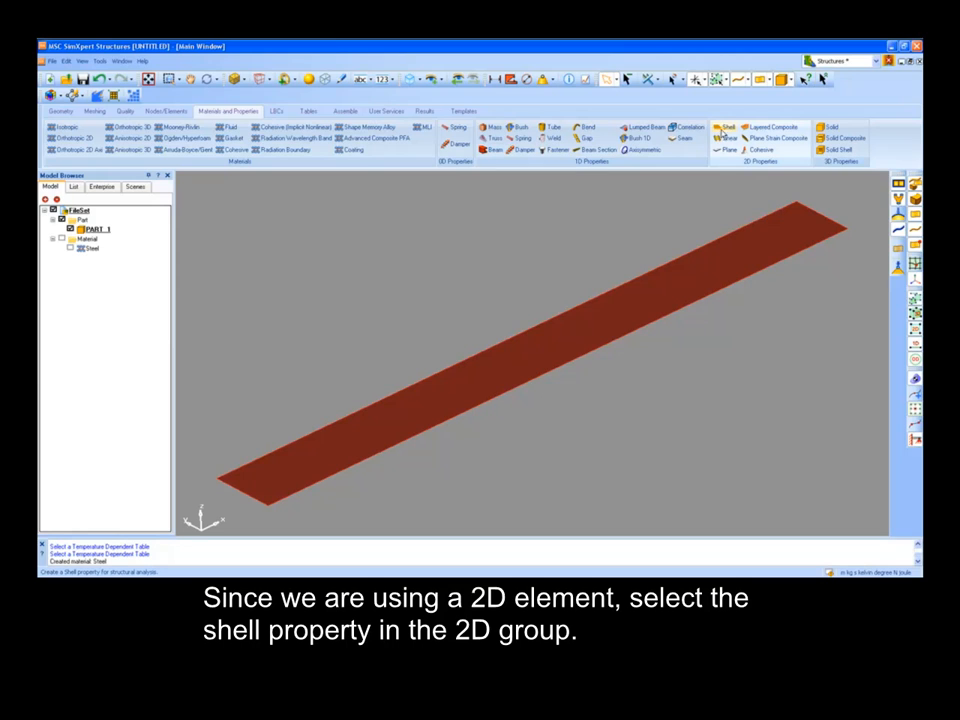
click(721, 128)
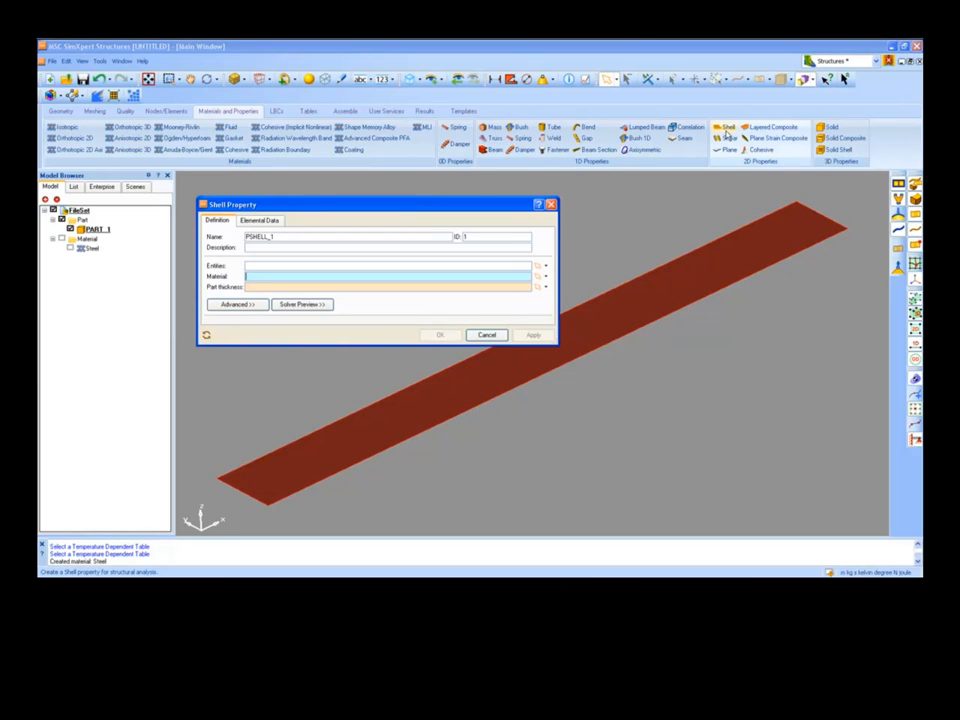
double_click(262, 237)
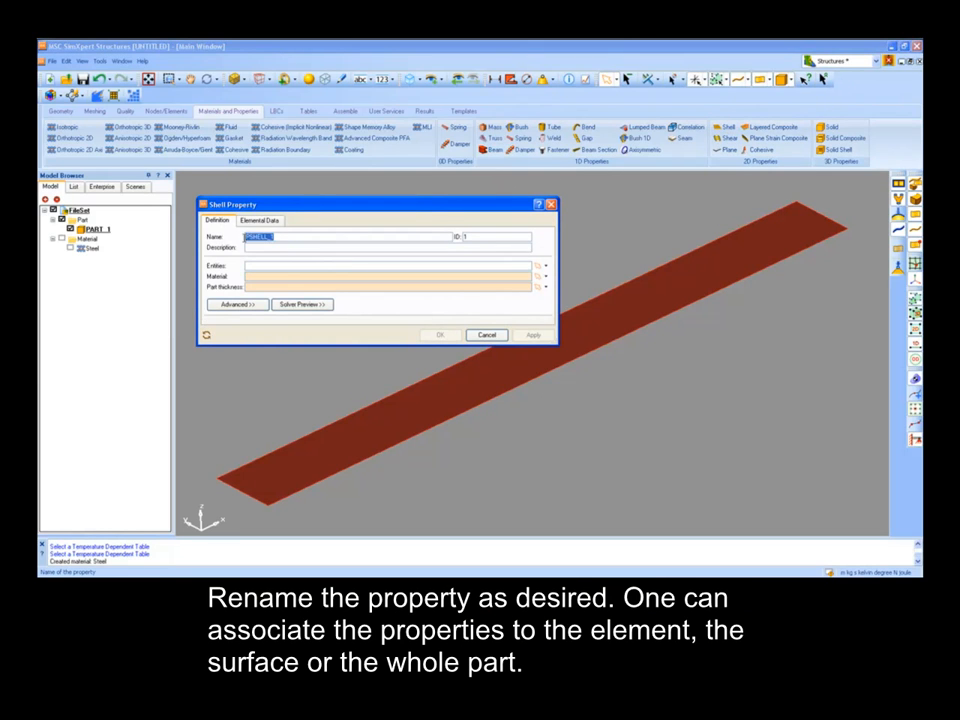
text(Shell)
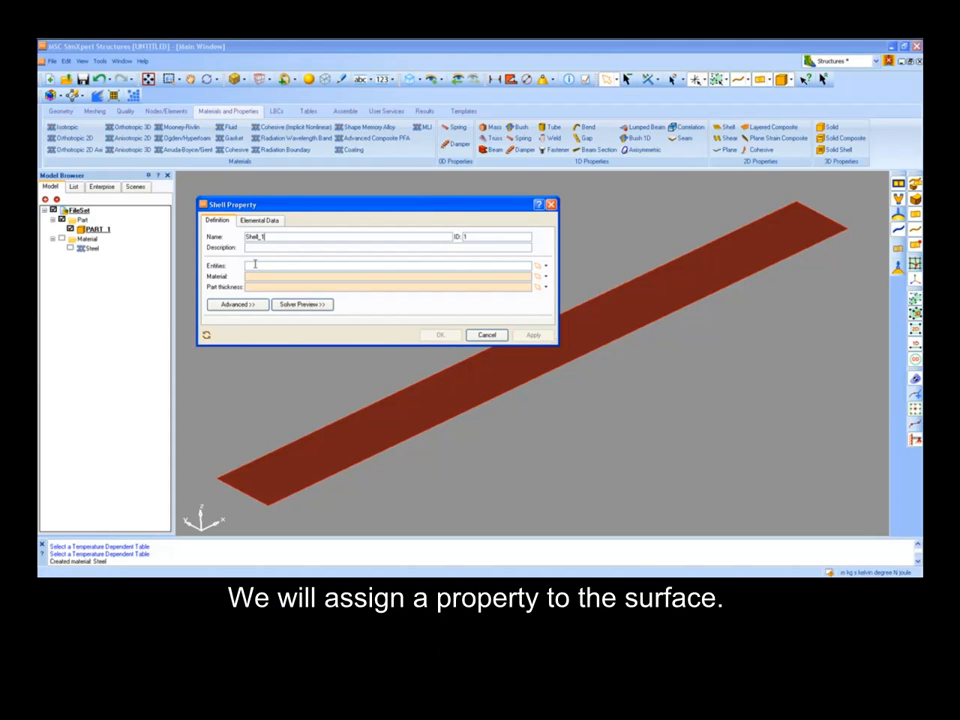
click(254, 265)
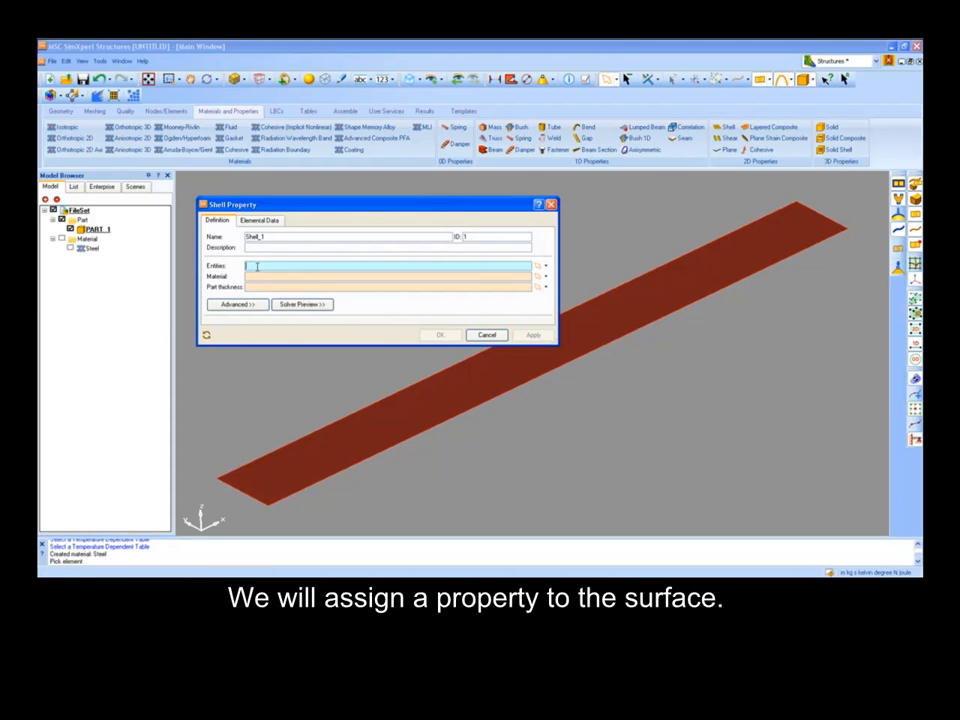
click(352, 421)
click(255, 278)
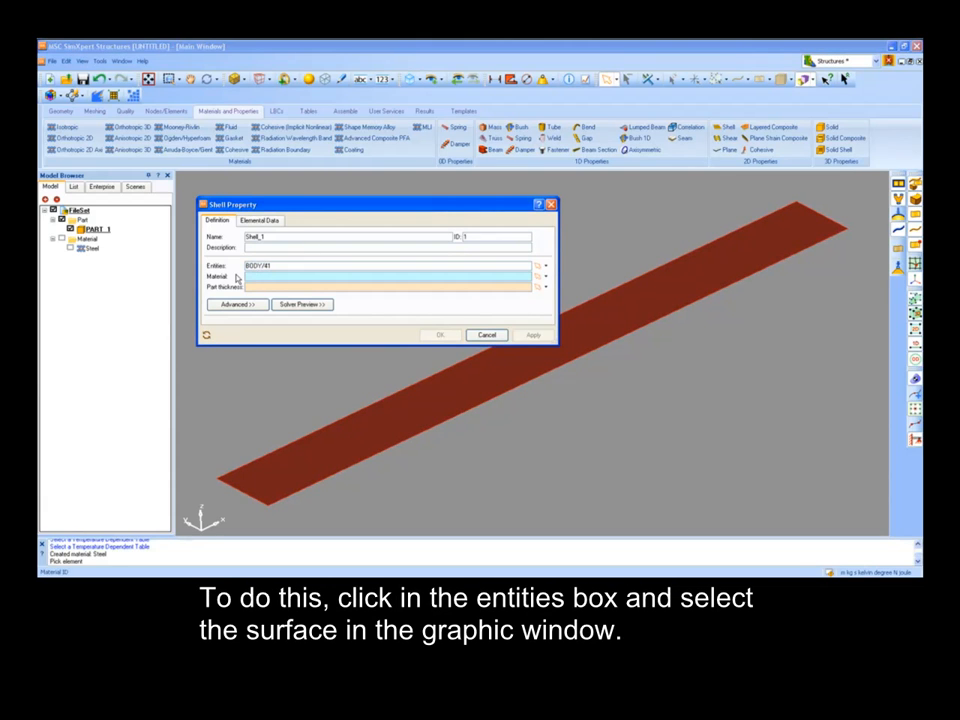
click(89, 248)
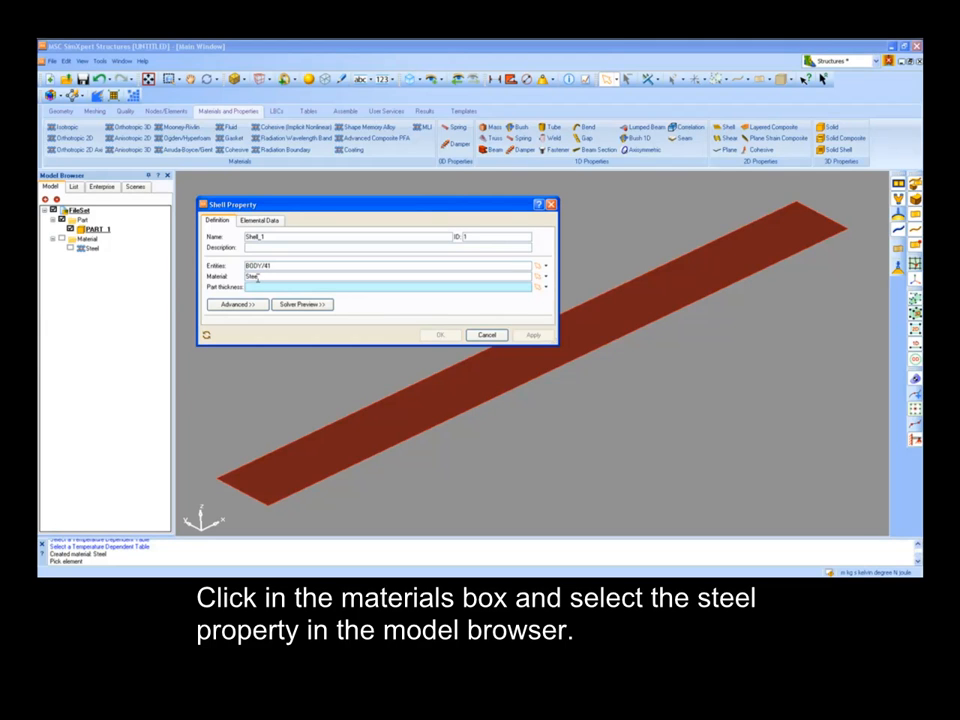
text(0.01)
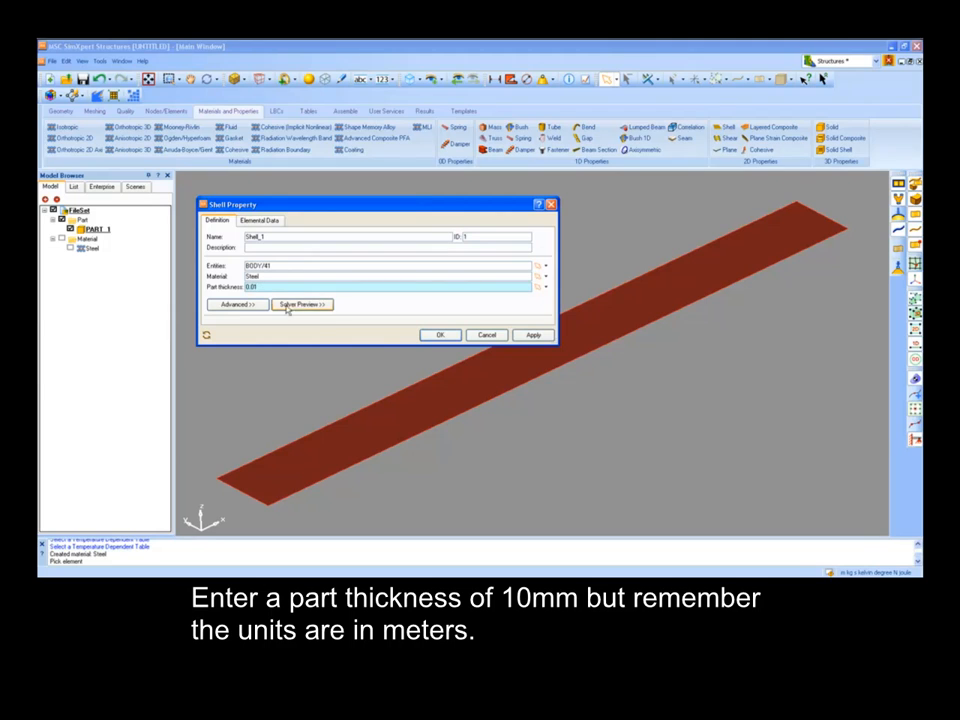
click(453, 337)
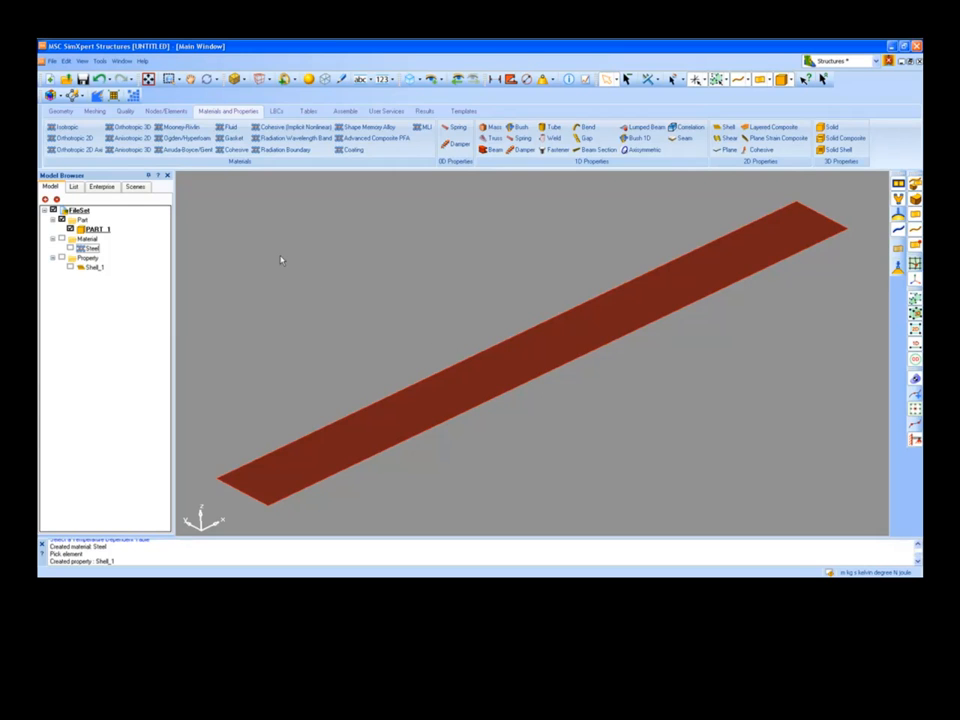
Mesh the plate surface with linear elements, turning off automatic size calculation and setting the element size to 0.01.
click(94, 112)
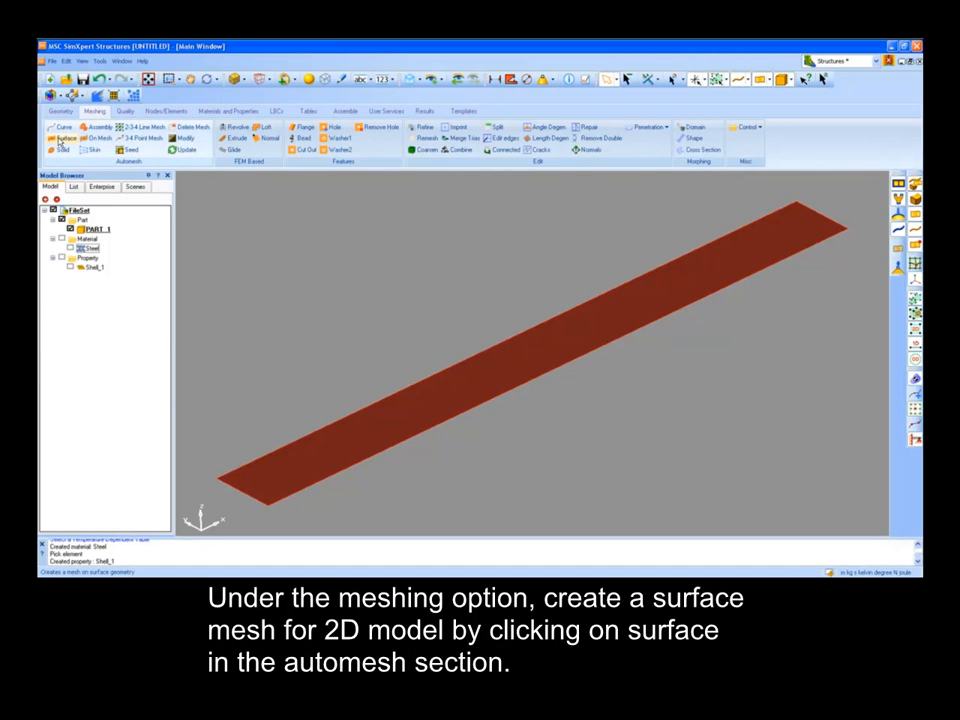
click(59, 141)
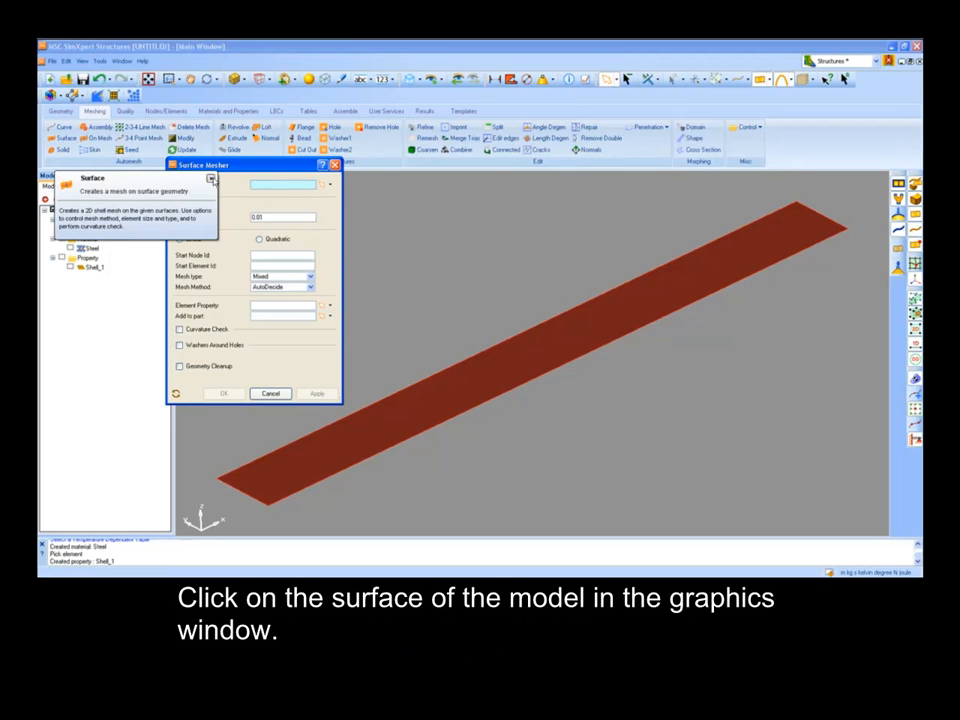
click(512, 363)
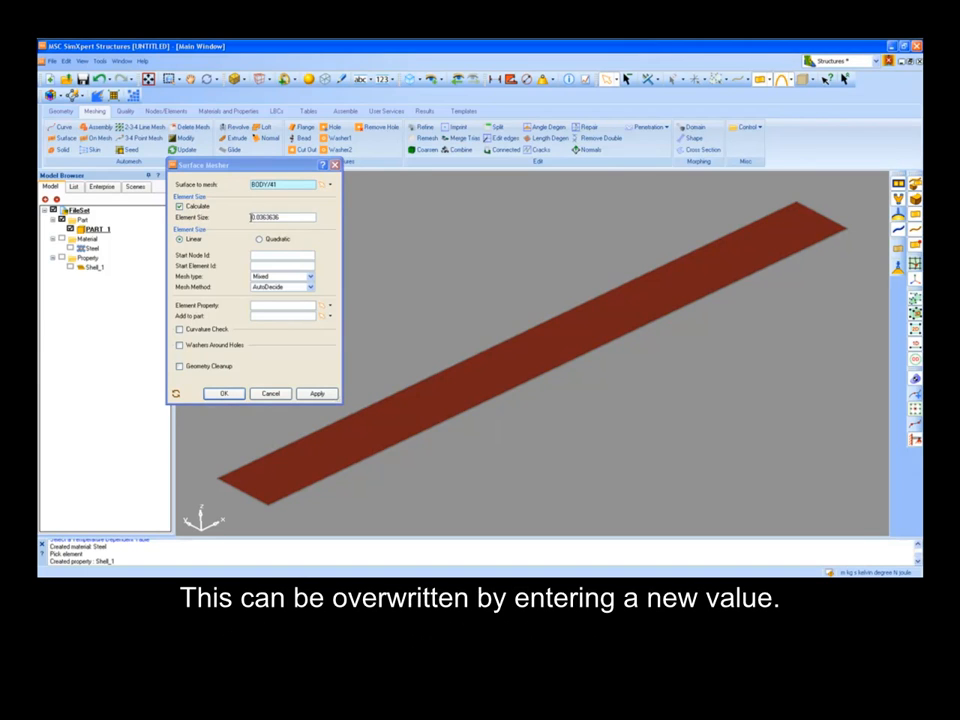
click(200, 208)
drag(286, 217, 259, 216)
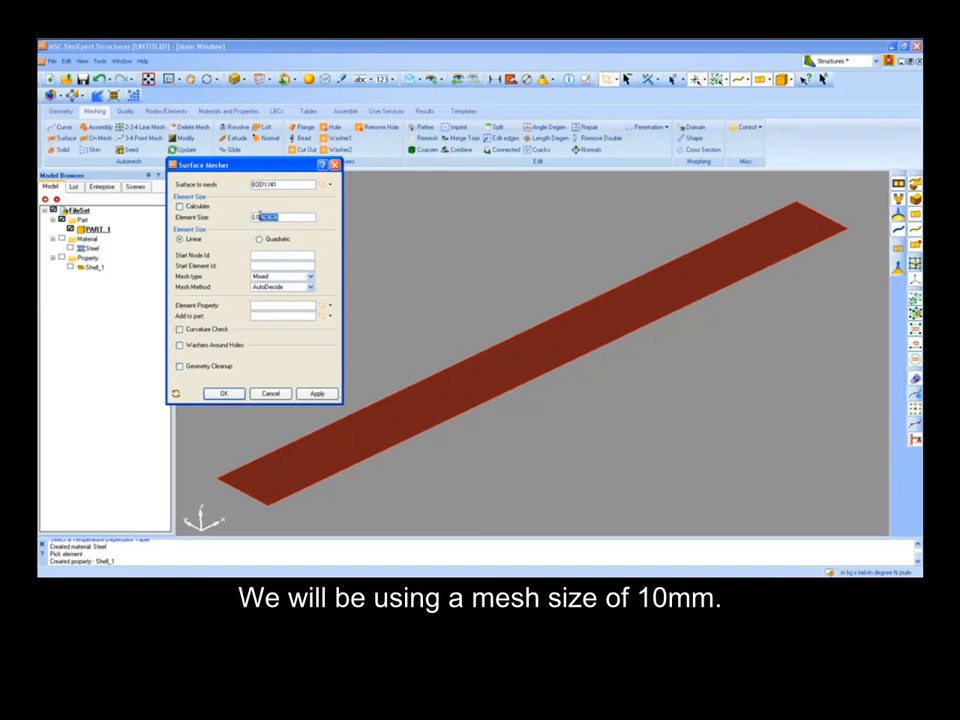
text(1)
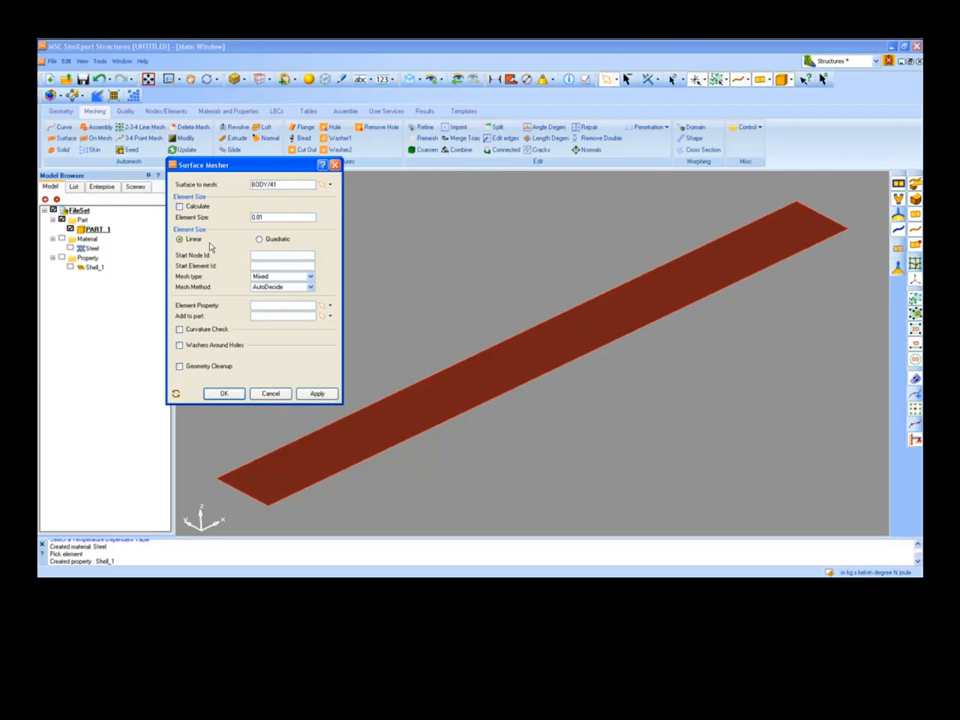
click(222, 393)
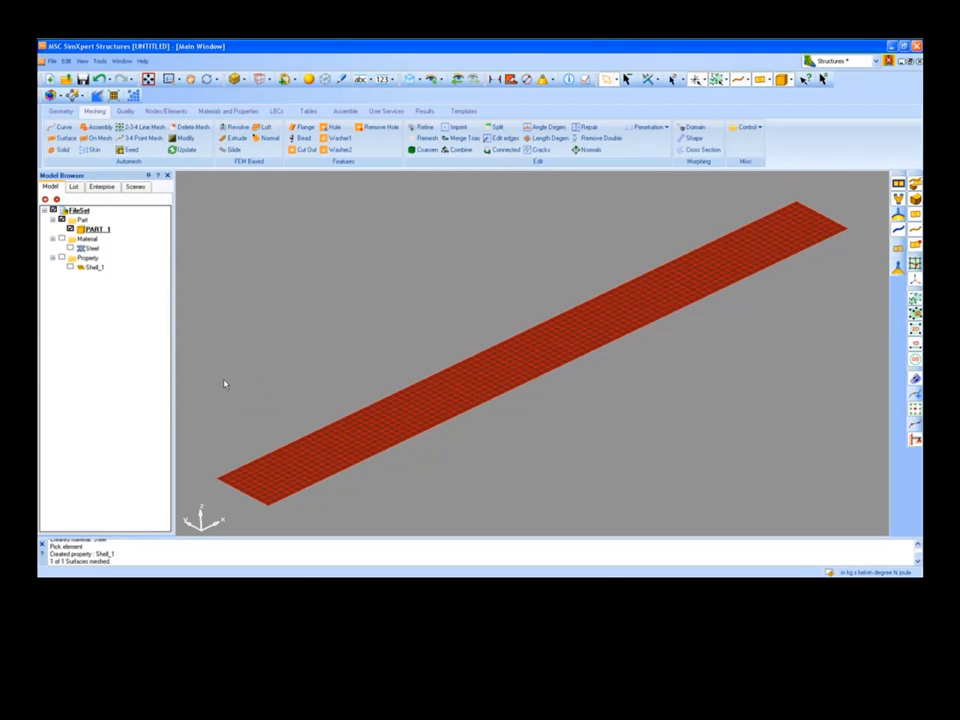
click(194, 128)
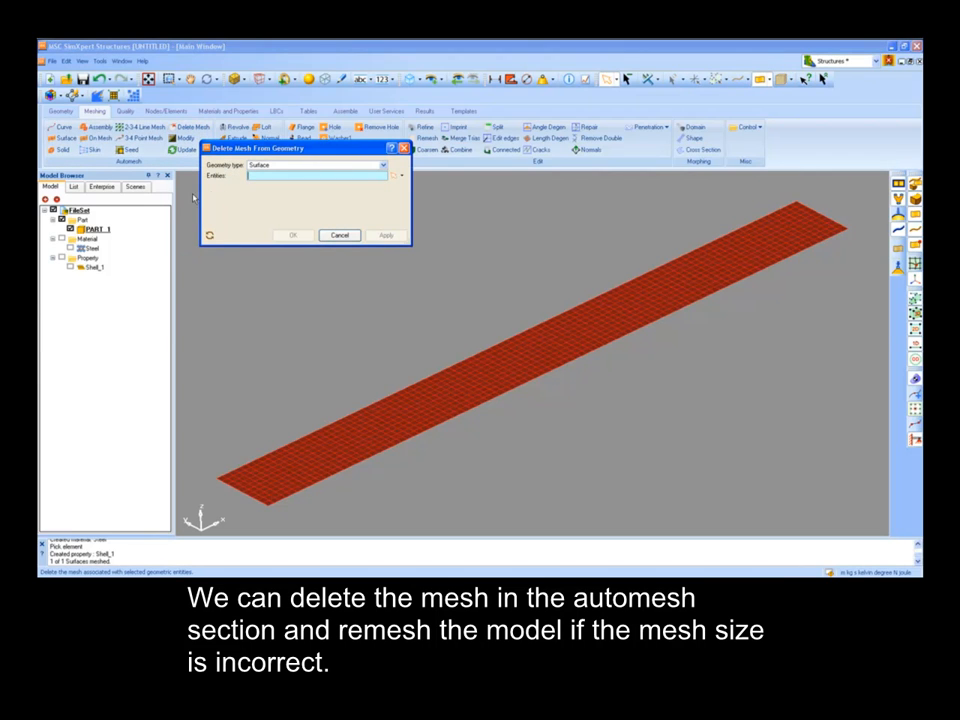
click(433, 408)
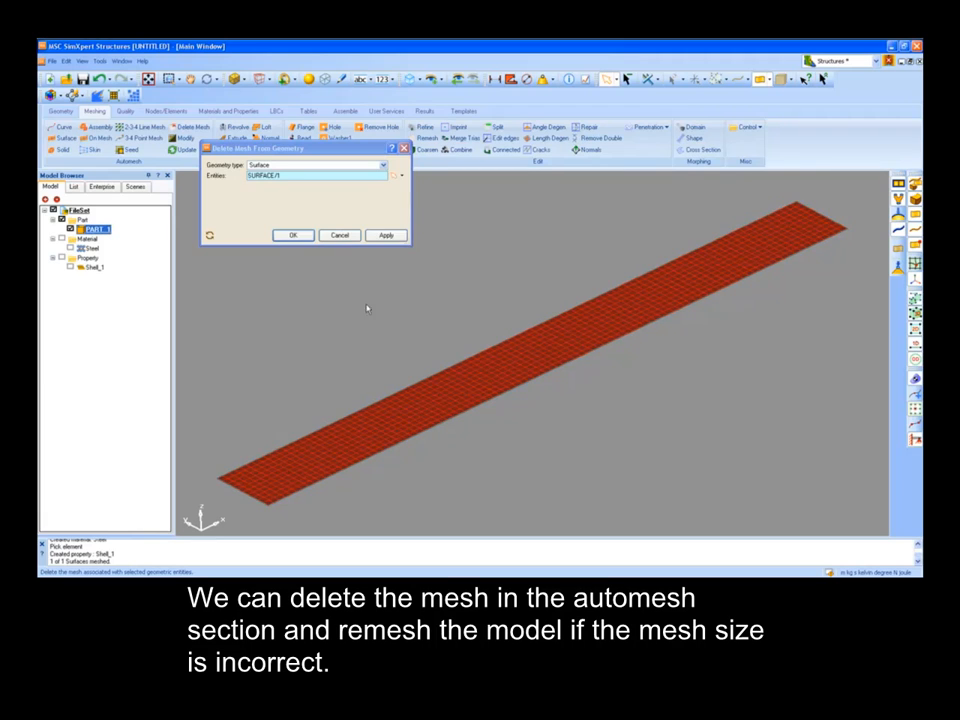
click(340, 235)
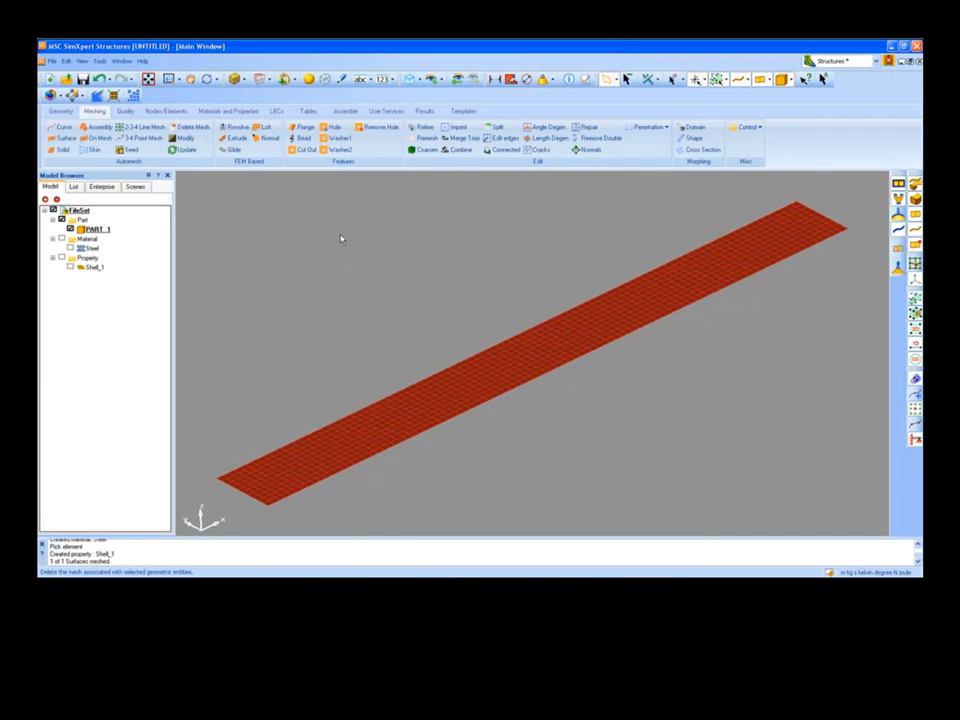
Check the statistics of the Shell_1 property, including how many elements it is assigned to.
right_click(93, 268)
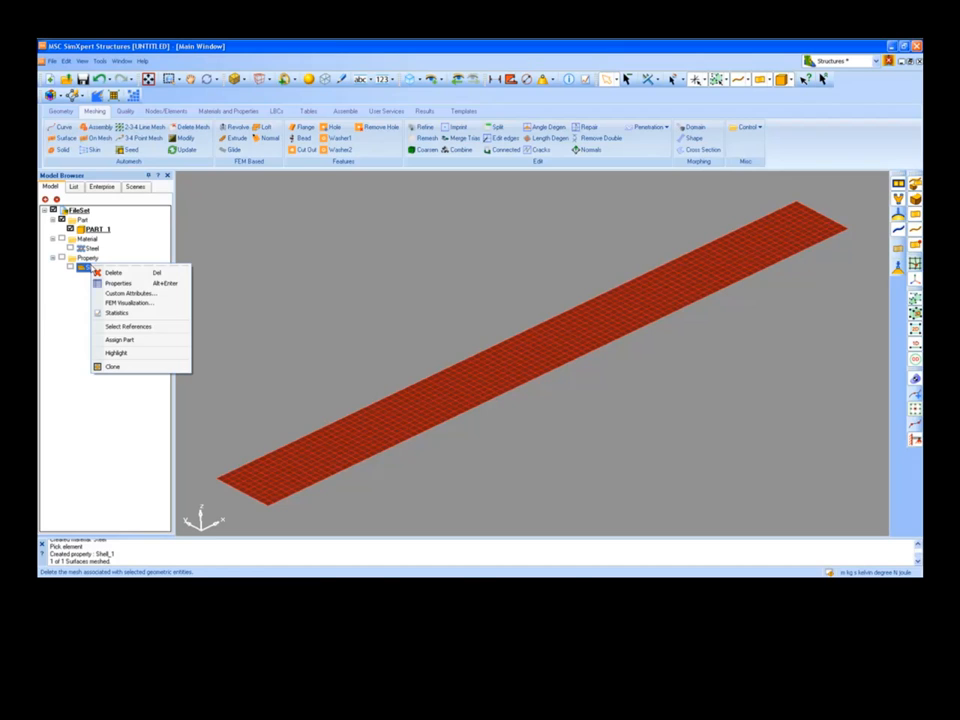
click(118, 312)
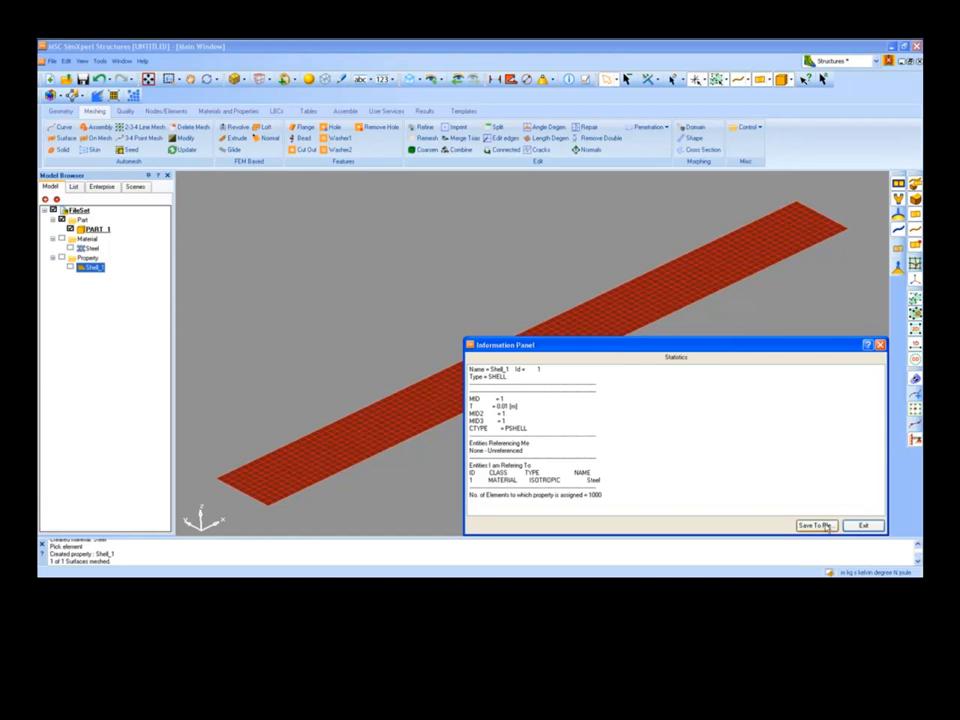
click(857, 526)
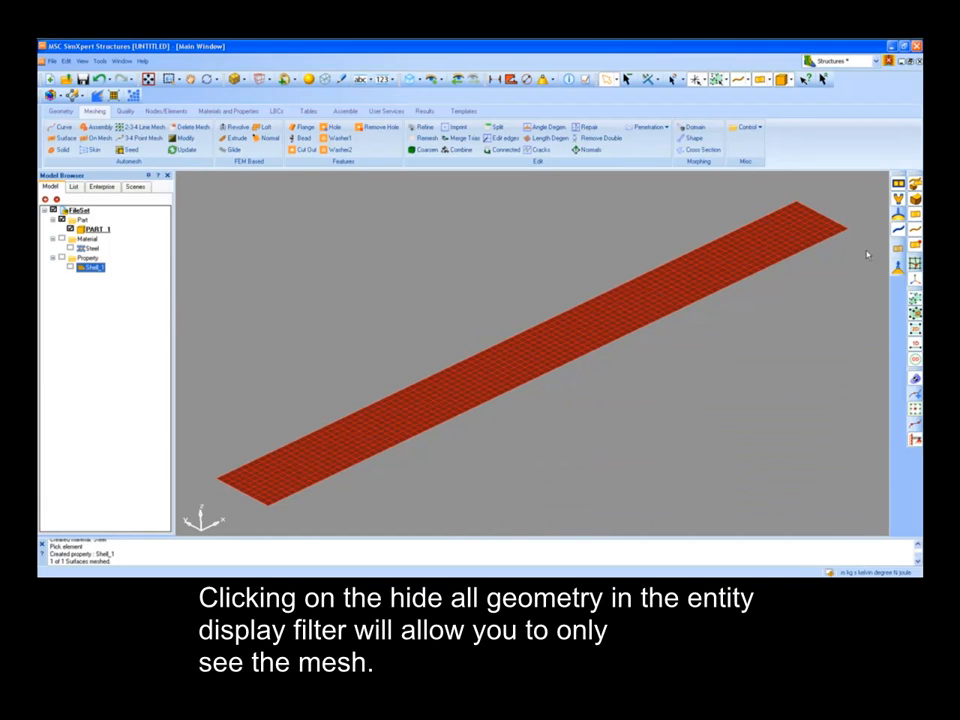
Toggle the display of the geometry and finite element entities to view the mesh with and without the surface.
click(914, 197)
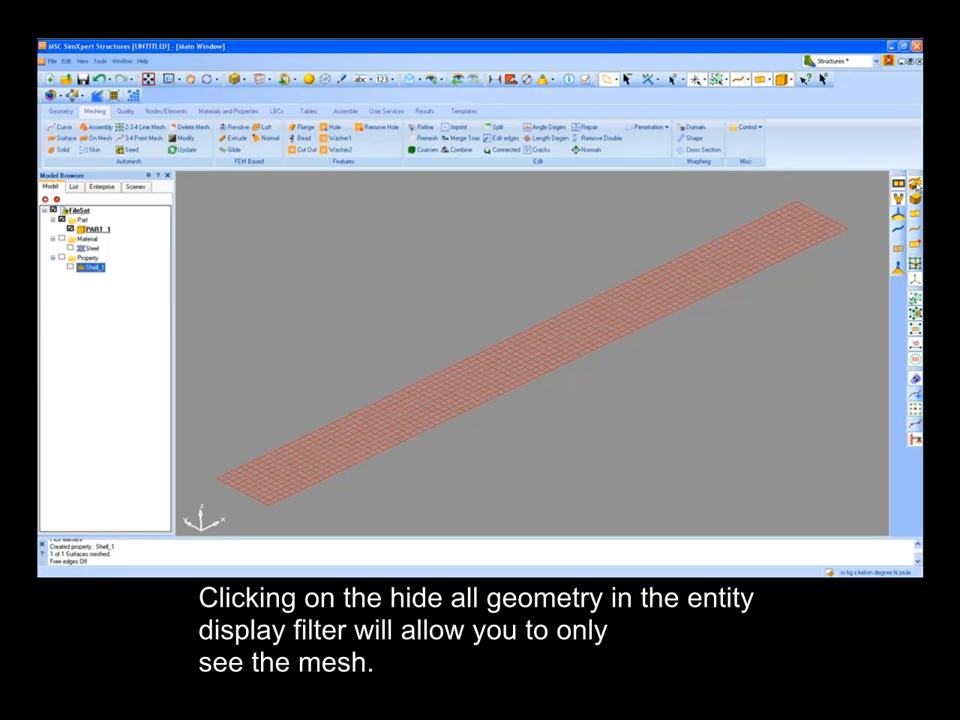
click(914, 184)
click(914, 212)
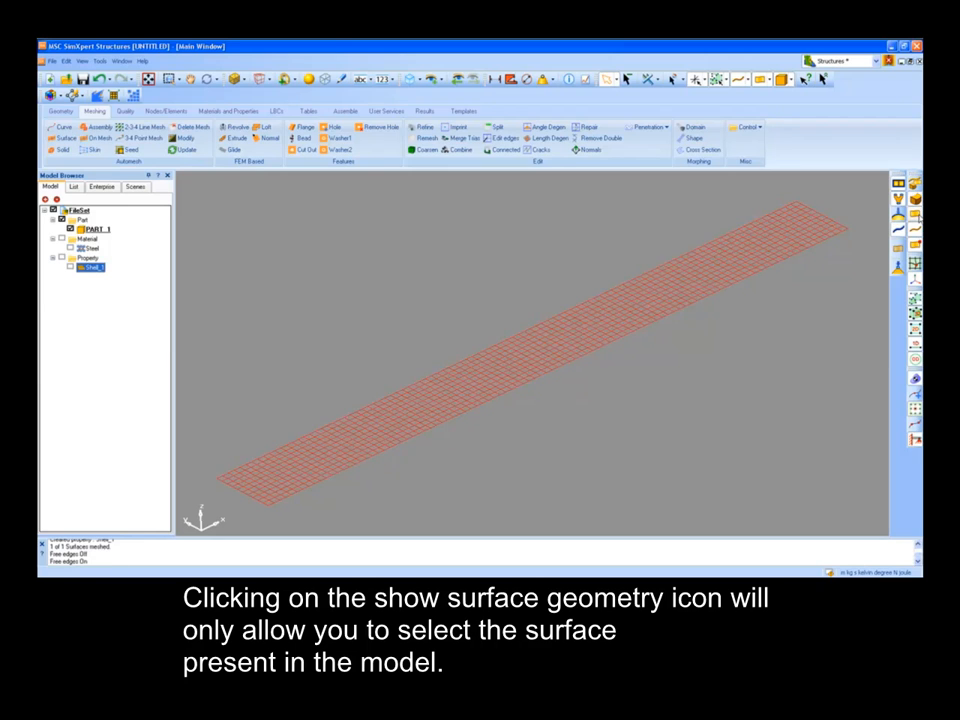
click(914, 212)
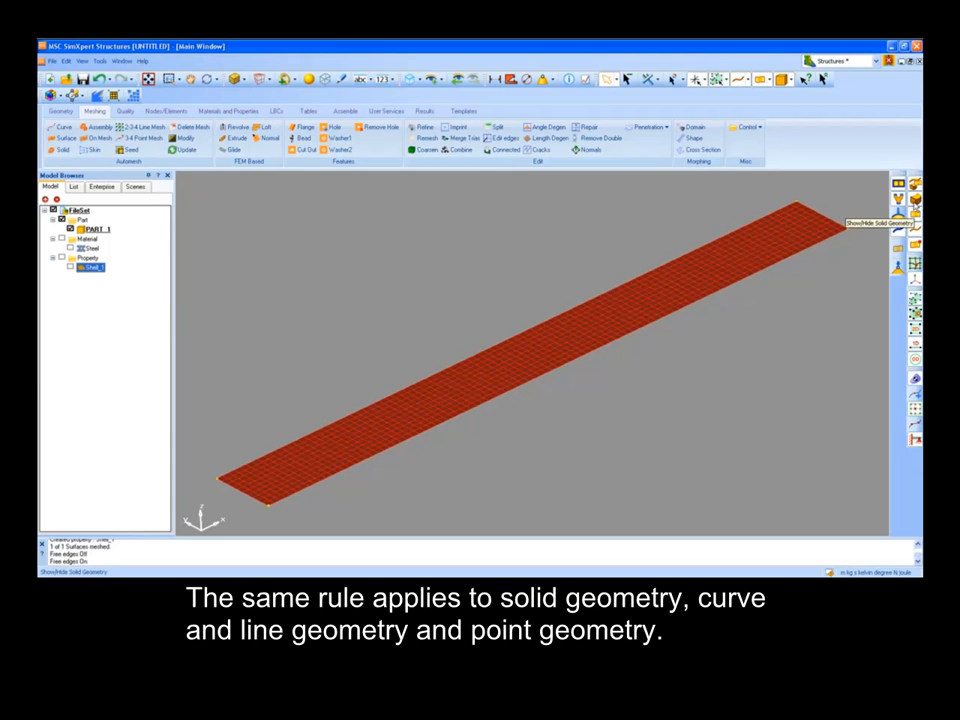
click(915, 233)
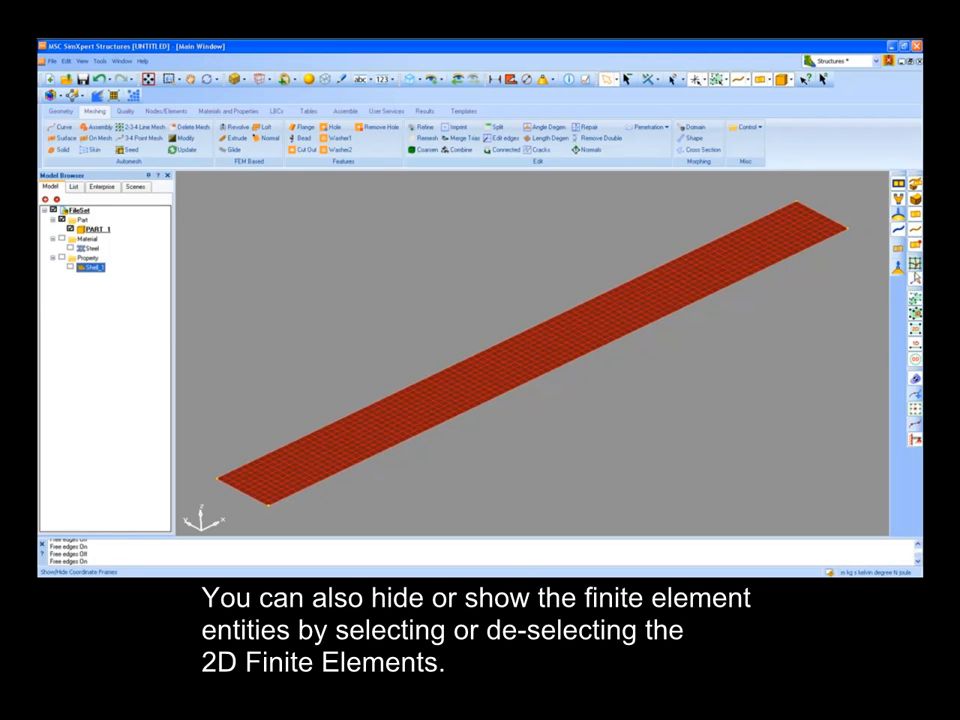
click(915, 342)
click(915, 298)
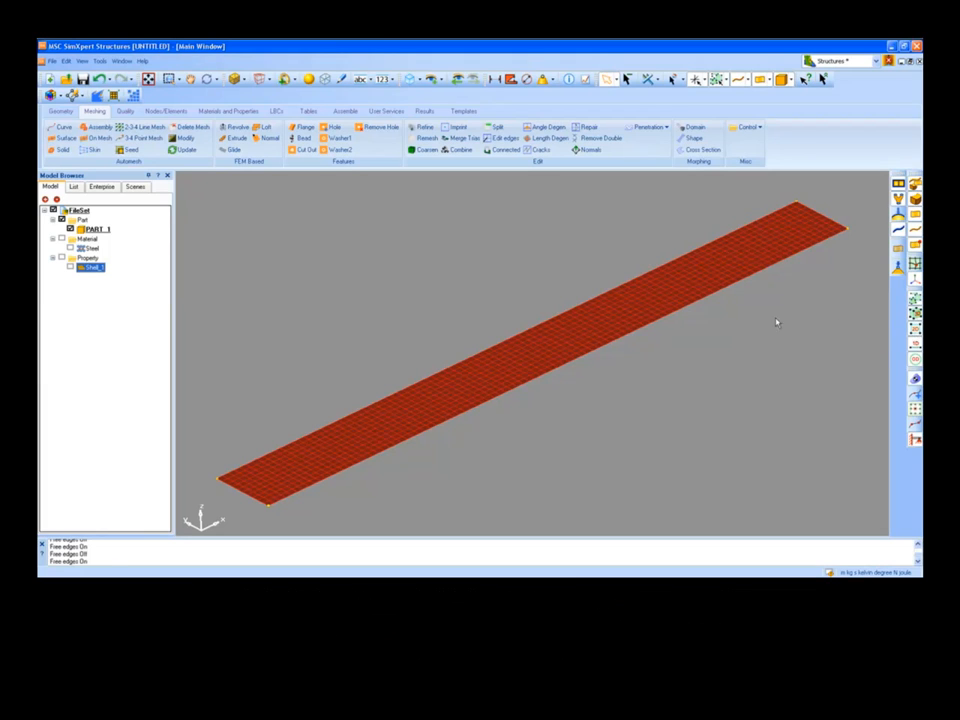
Examine the meshed plate from different positions, zoom levels and angles, and look through the finite element render options.
shift+middle_drag(528, 314, 544, 332)
scroll(544, 332, up, 4)
scroll(544, 332, down, 4)
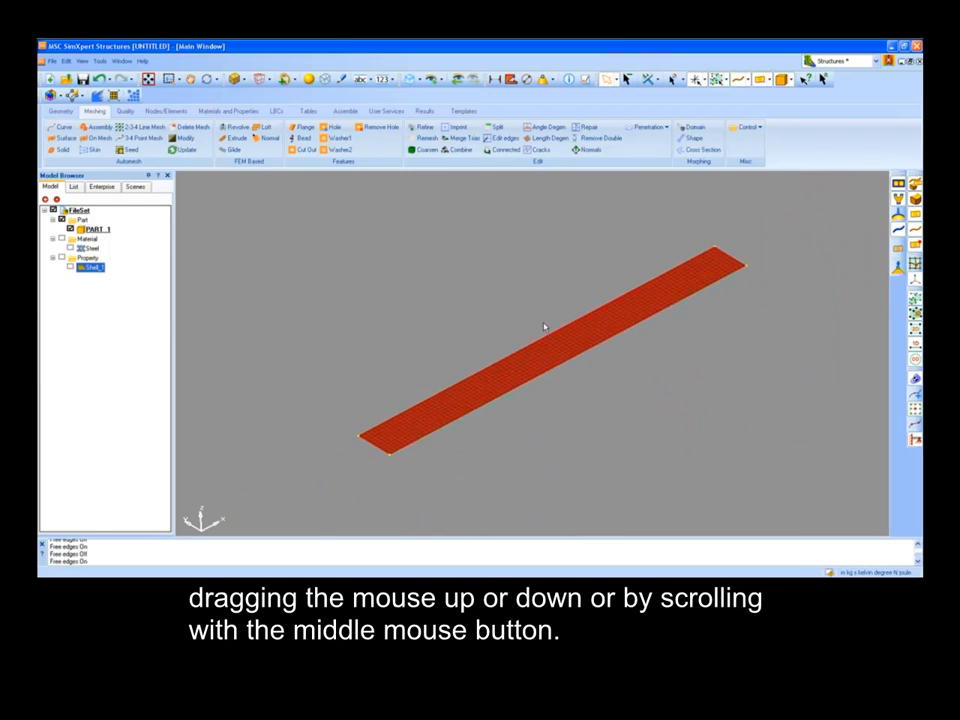
scroll(544, 330, up, 4)
scroll(544, 330, down, 4)
mouse_move(544, 327)
middle_down()
mouse_move(501, 316)
mouse_move(581, 333)
mouse_move(551, 318)
middle_up()
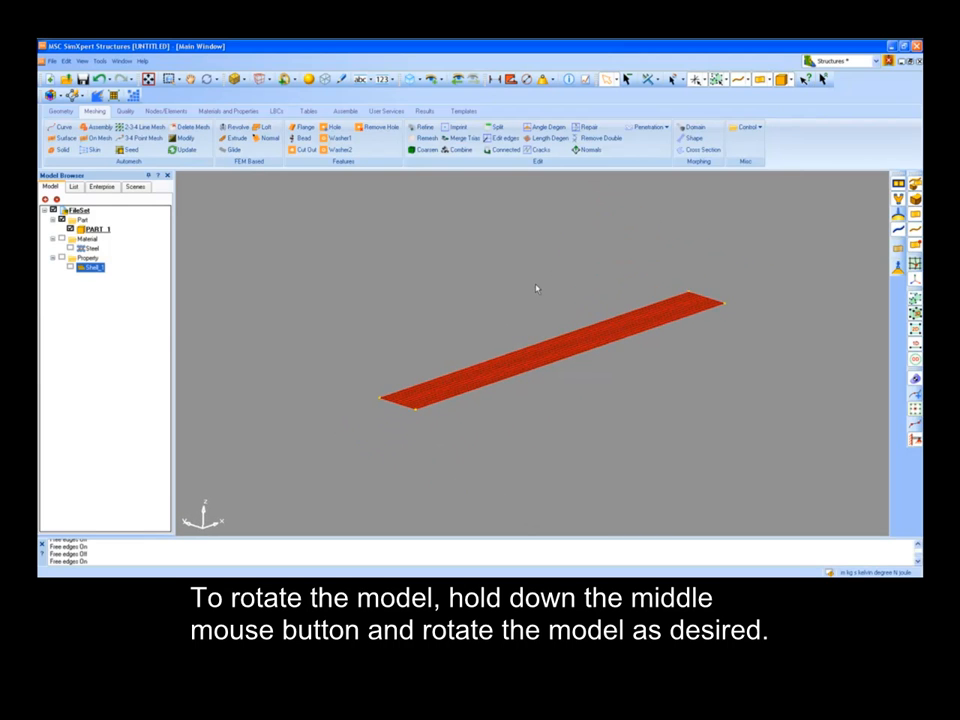
scroll(536, 288, up, 3)
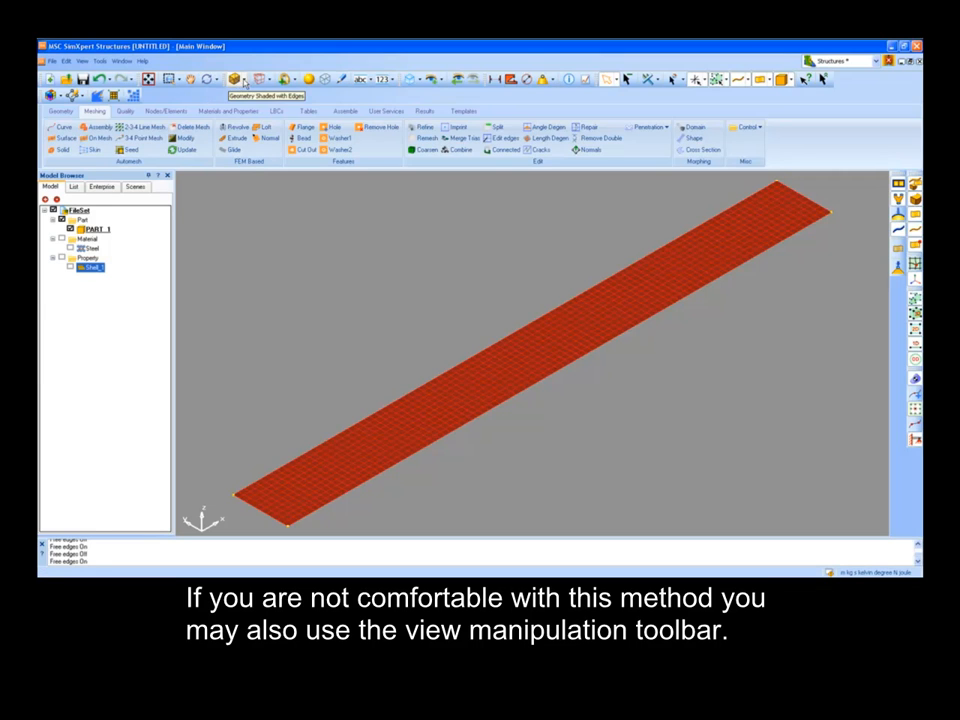
click(261, 80)
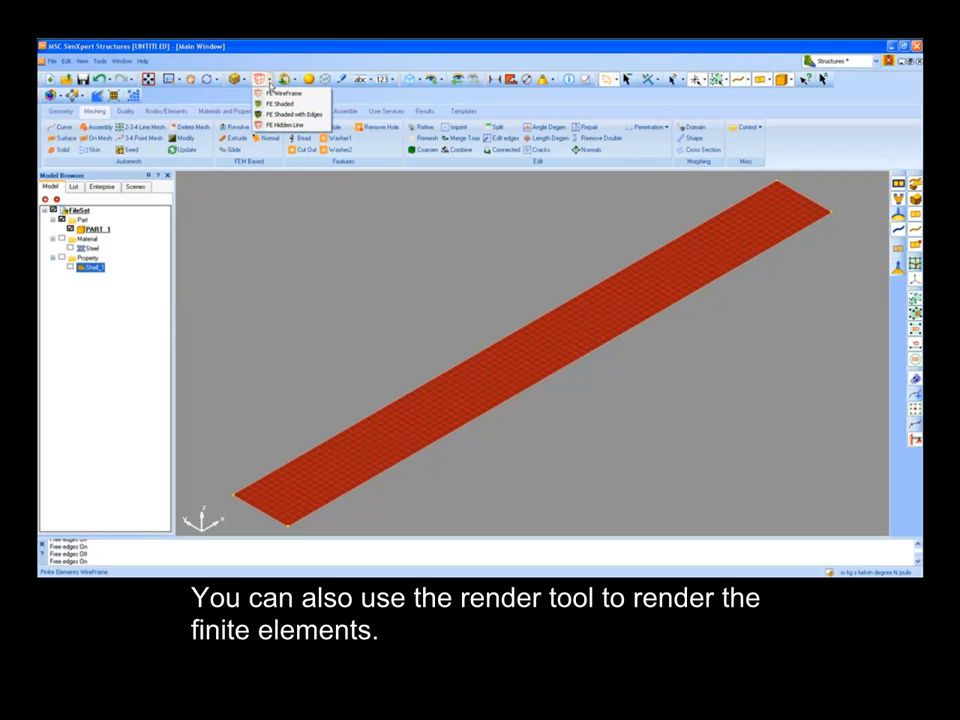
click(270, 86)
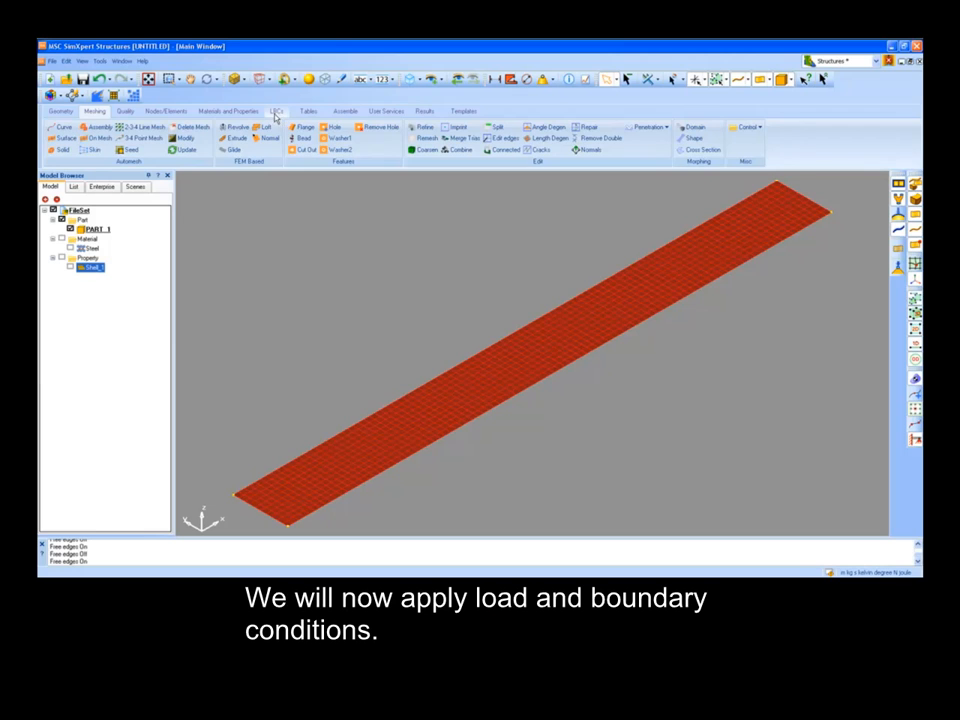
Start a general constraint of type Selectable Constraint and assign it to the curve on the plate's short edge at the origin end.
click(276, 112)
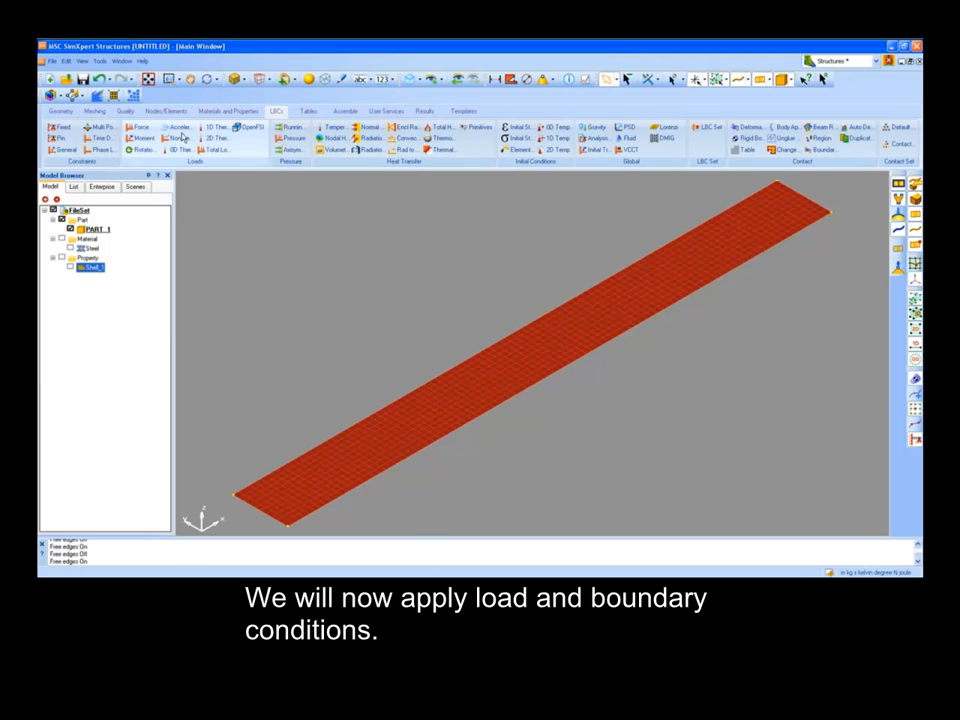
click(64, 150)
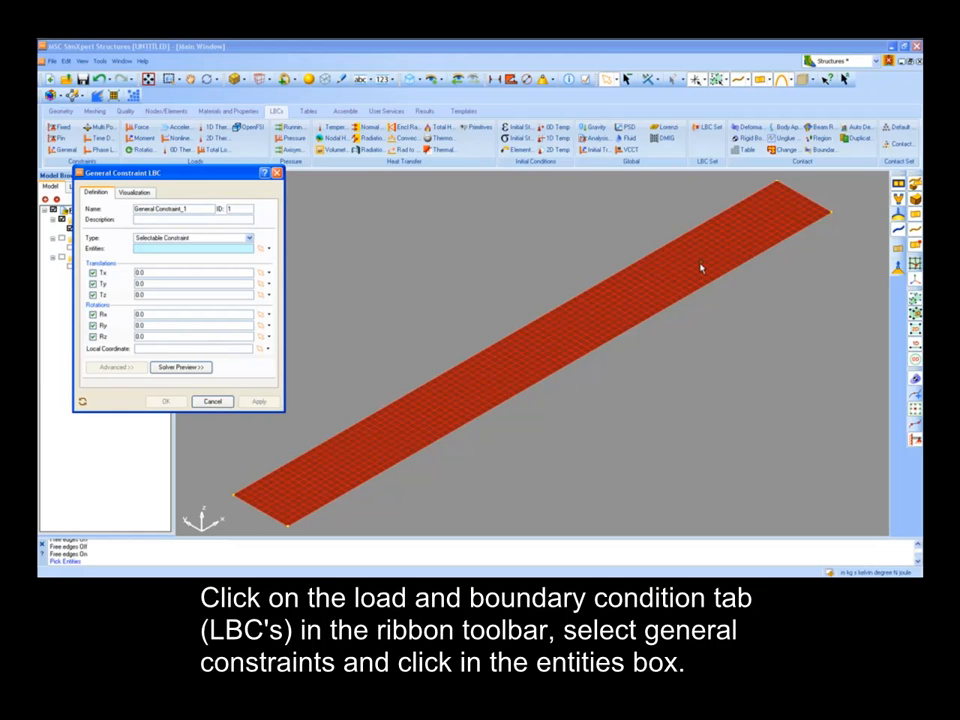
scroll(700, 267, down, 3)
scroll(460, 405, up, 5)
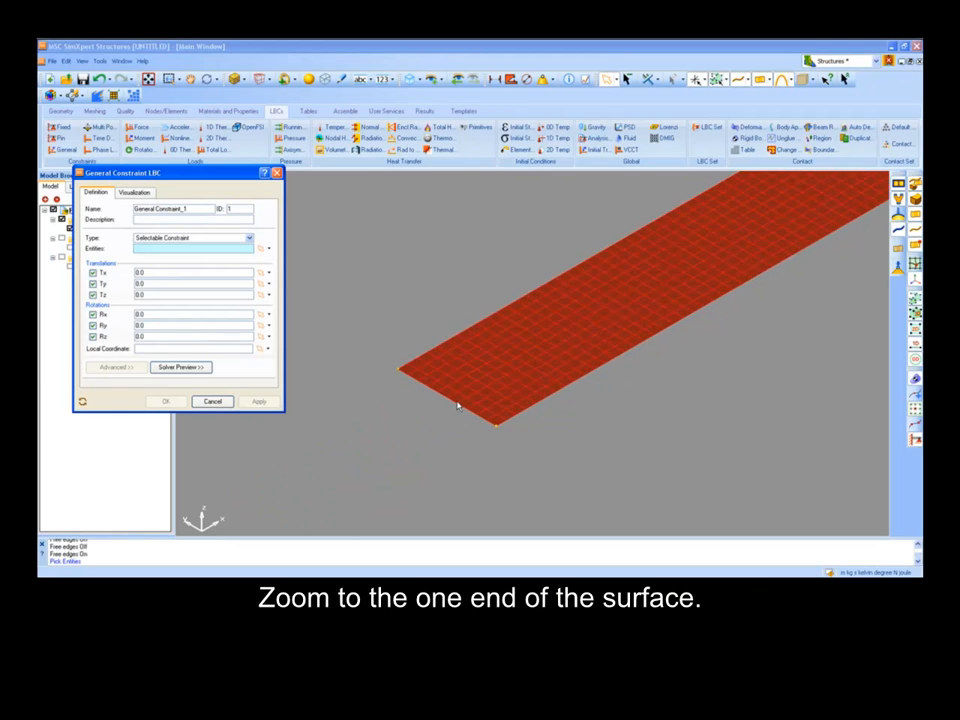
scroll(458, 405, up, 2)
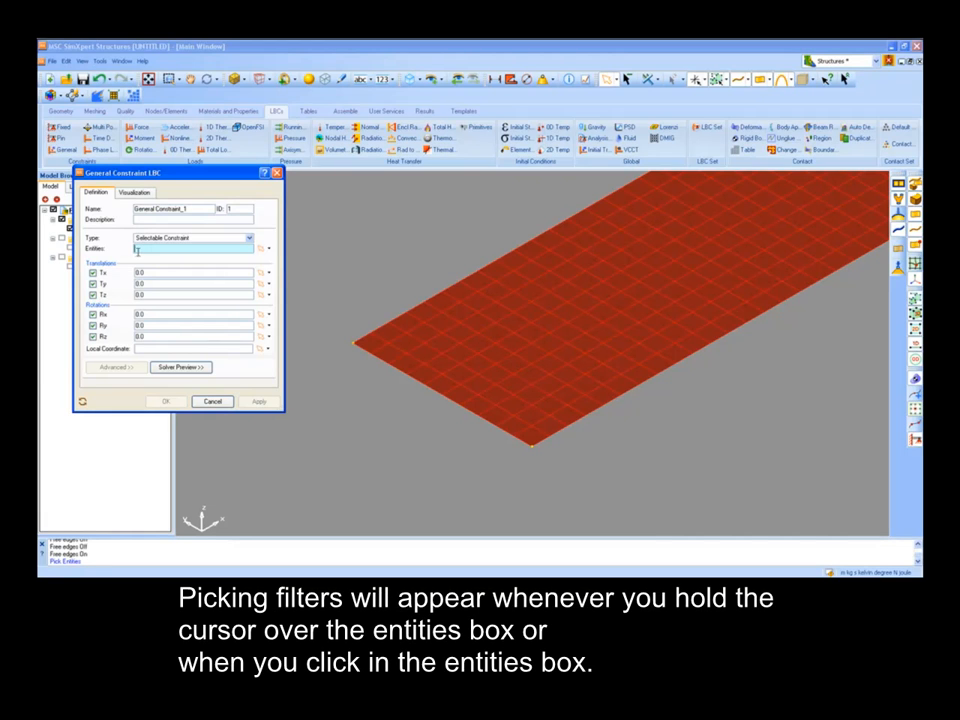
mouse_move(137, 251)
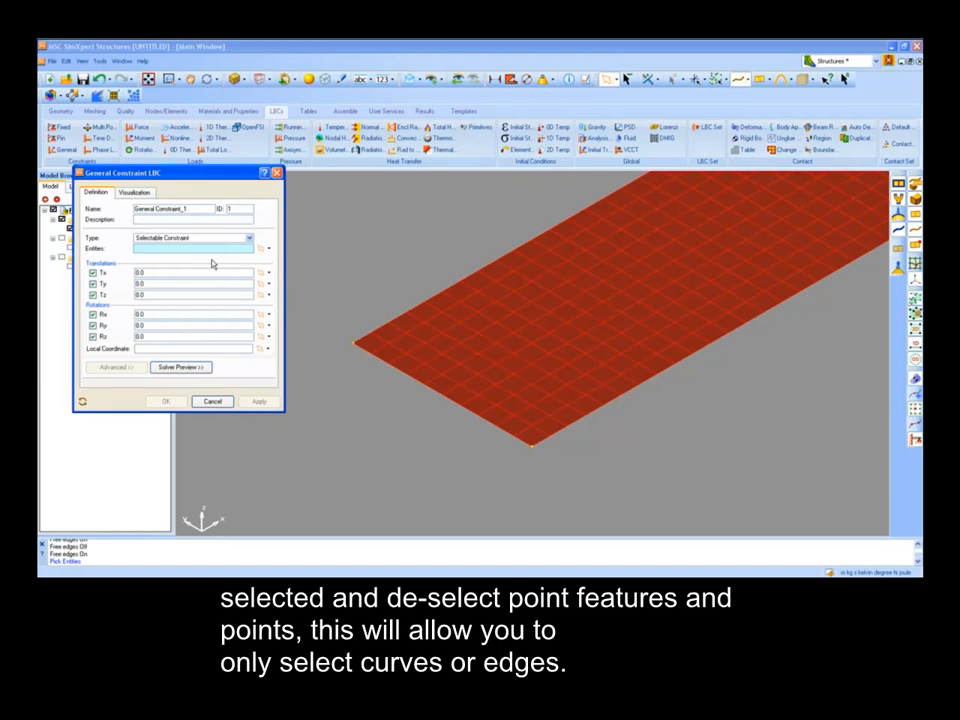
click(409, 380)
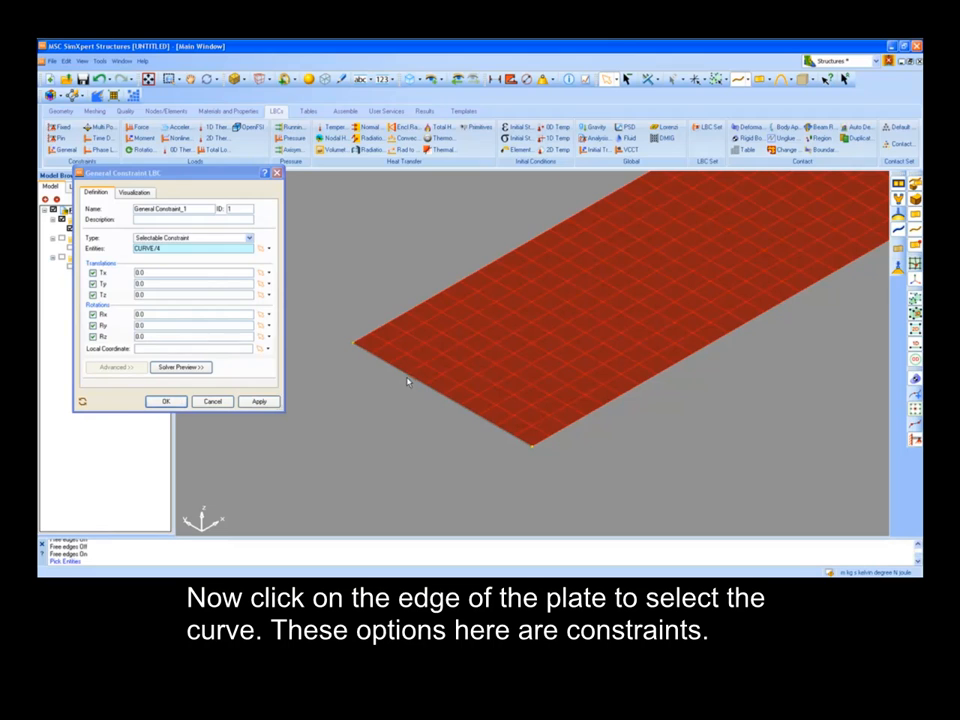
Restrain all six degrees of freedom, Tx, Ty, Tz, Rx, Ry and Rz, at 0.0 and create the constraint.
click(93, 273)
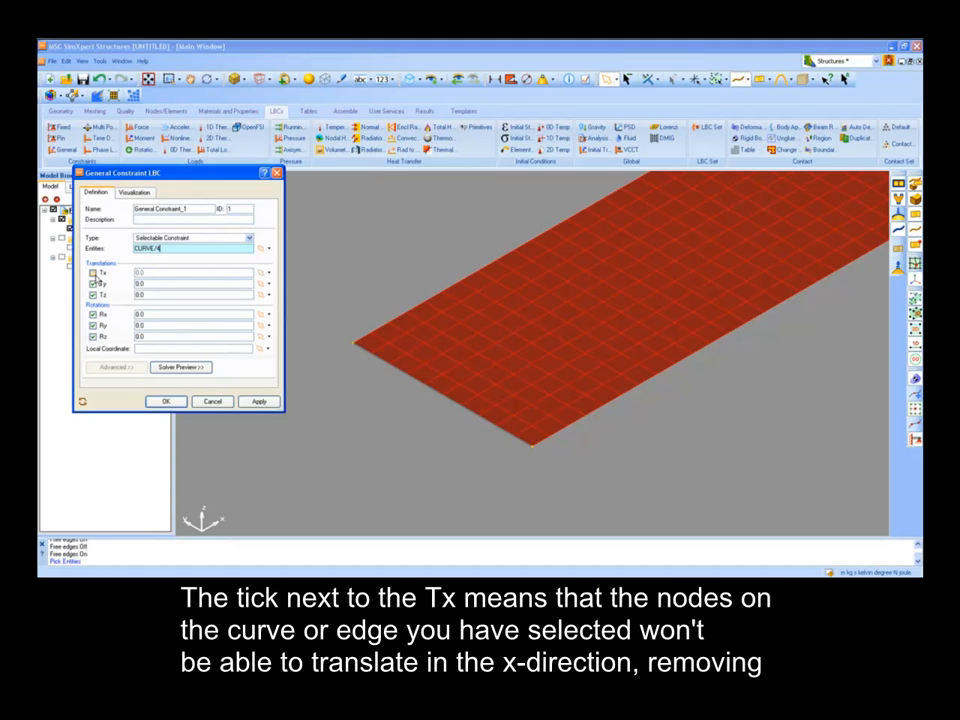
click(94, 273)
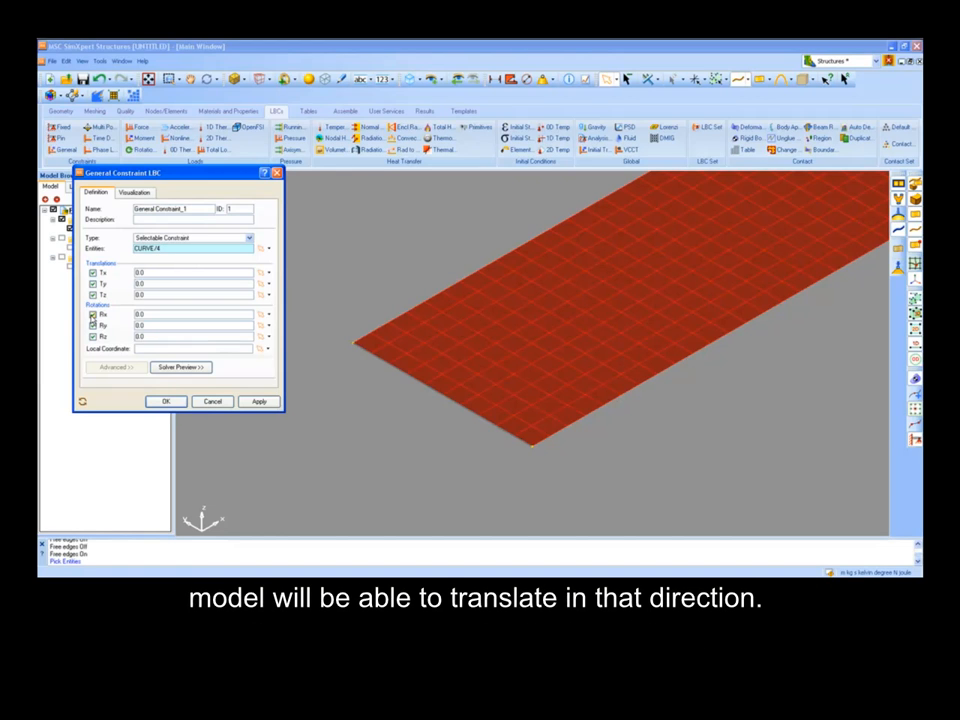
click(93, 314)
click(93, 314)
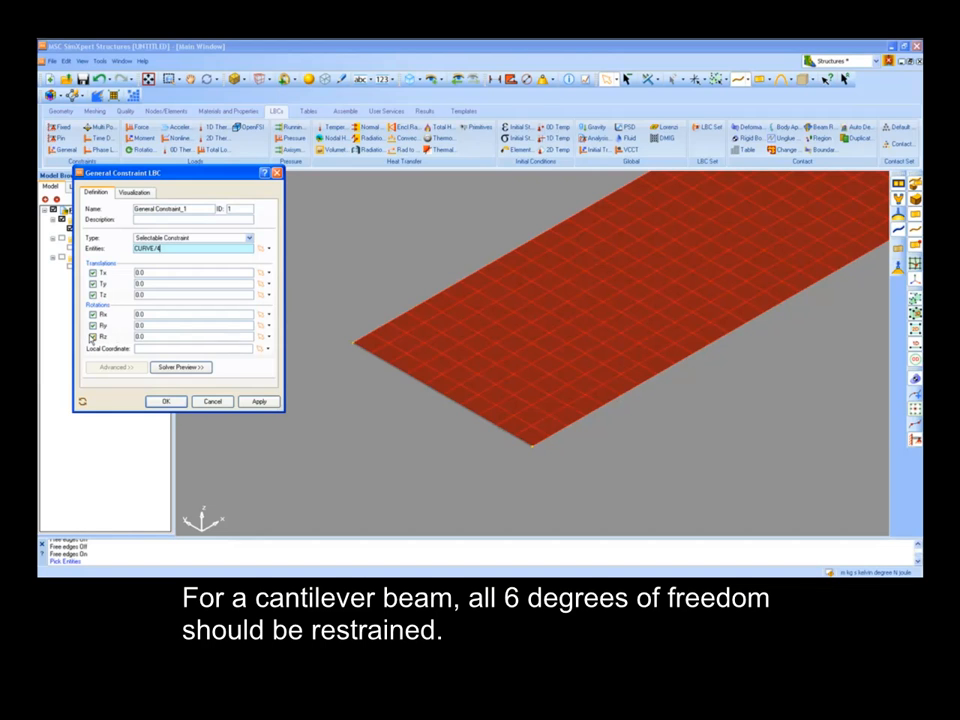
click(165, 402)
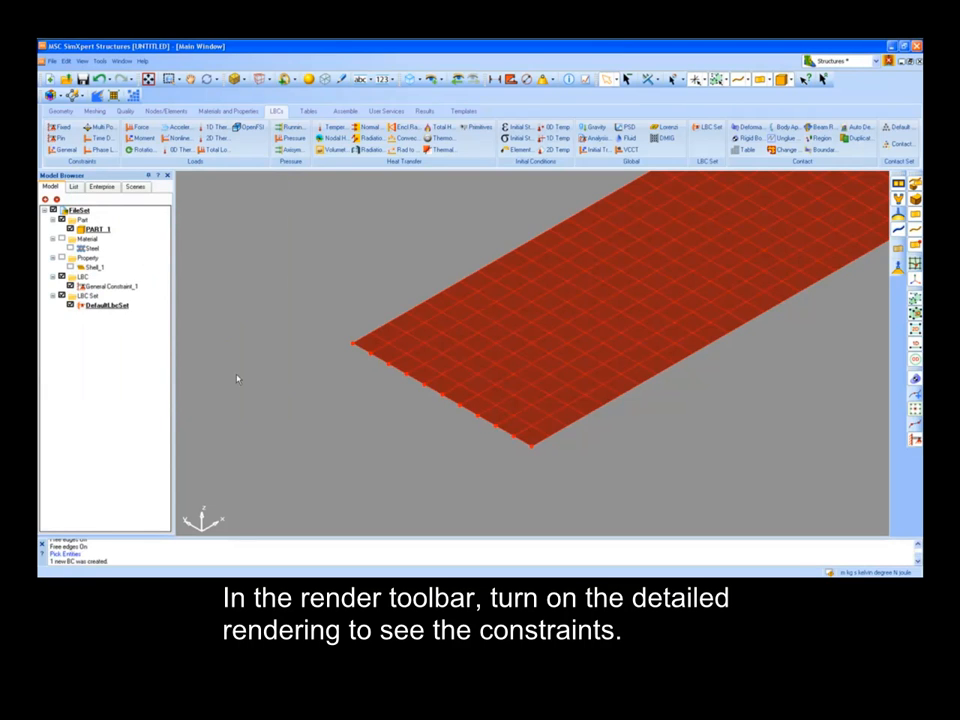
Turn on detailed rendering to display the constraint symbols on the plate's fixed edge.
click(339, 84)
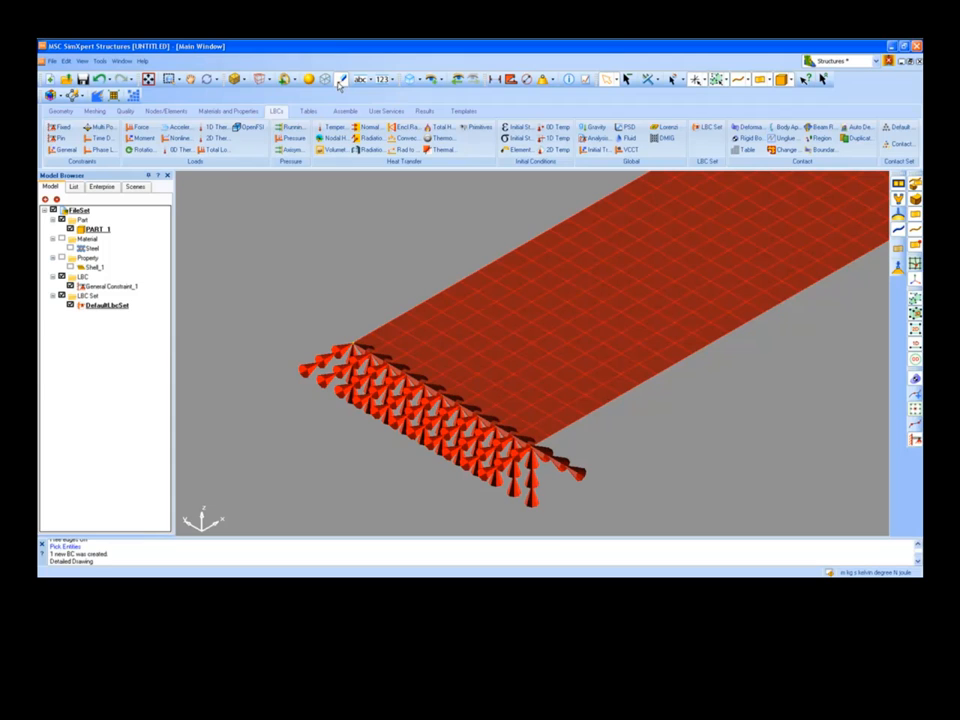
click(339, 84)
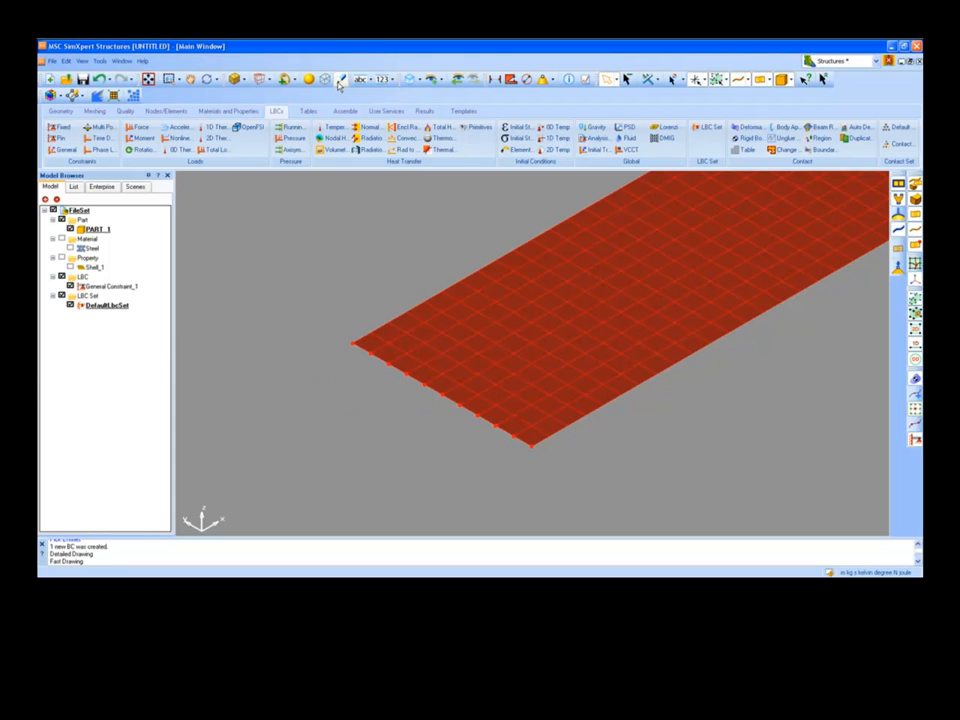
click(339, 84)
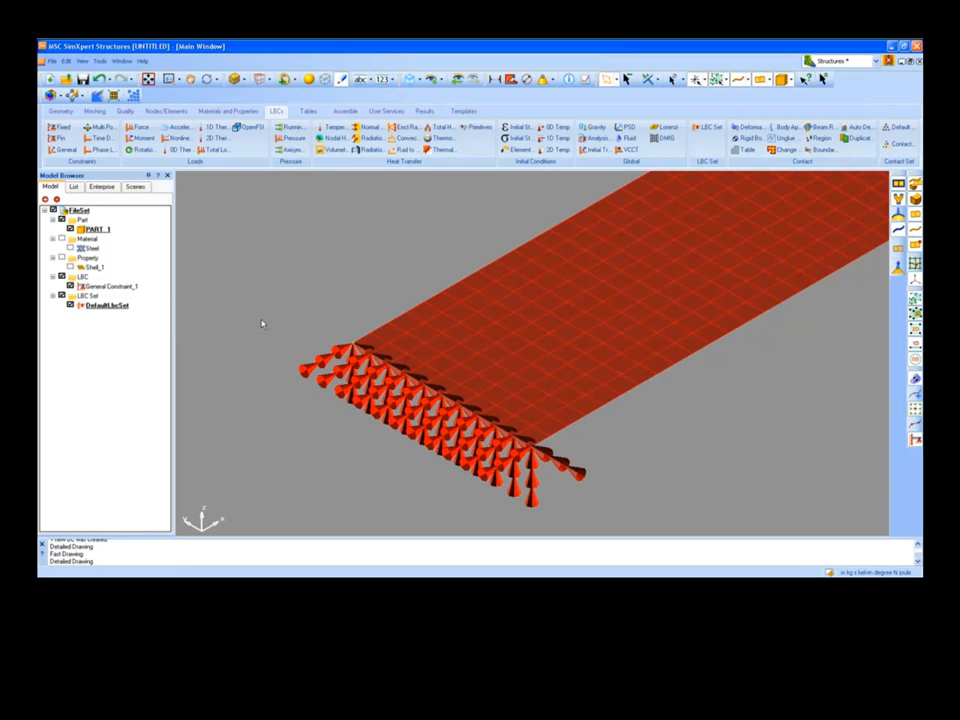
Start a force load and assign it to the corner node at the plate's free end.
scroll(262, 324, down, 5)
scroll(574, 410, down, 2)
scroll(575, 258, up, 6)
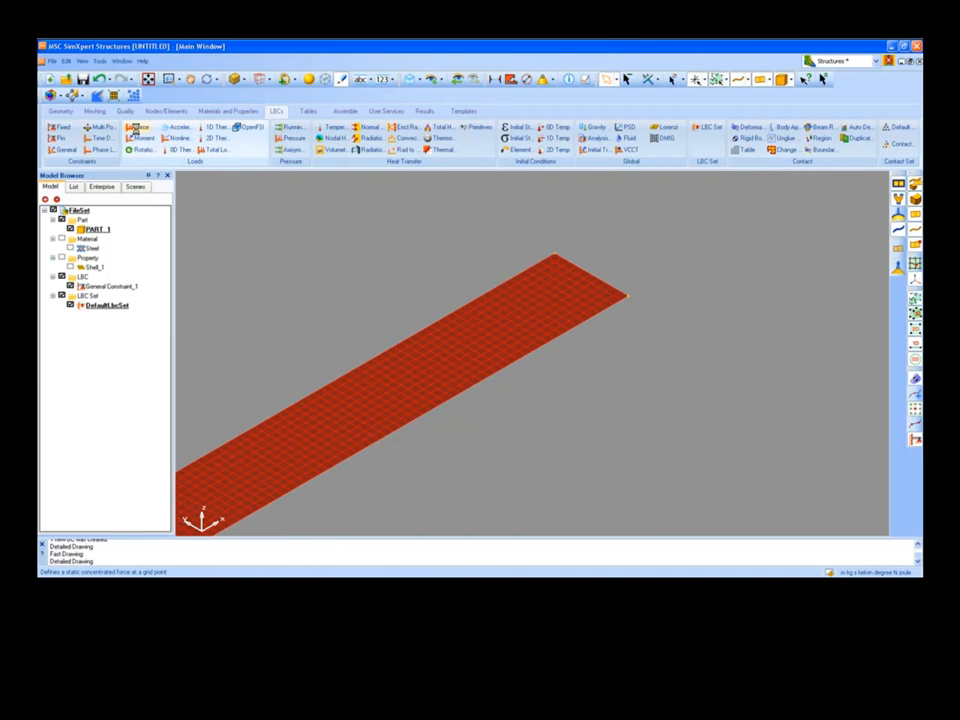
click(133, 128)
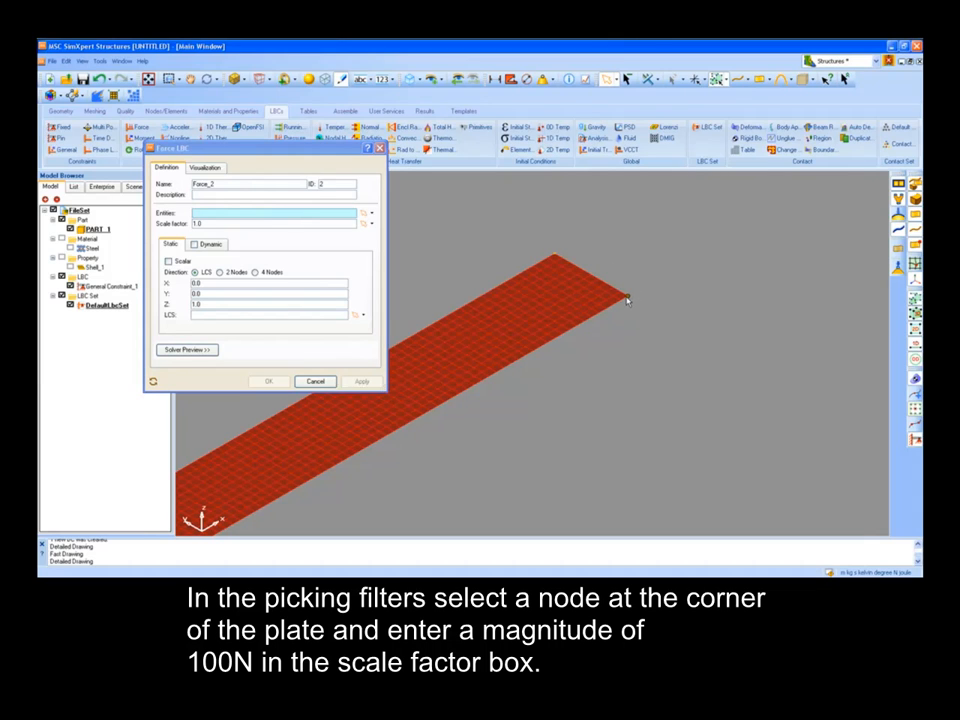
click(627, 299)
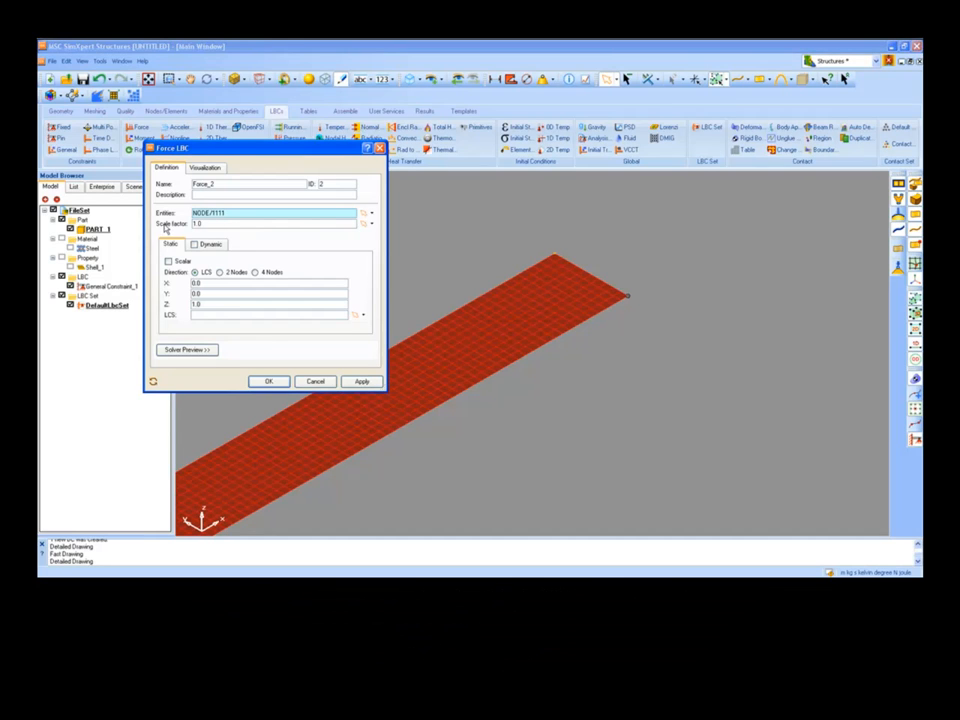
Set the force's scale factor to 100, point it in the negative Z direction and create the load.
double_click(197, 224)
text(100)
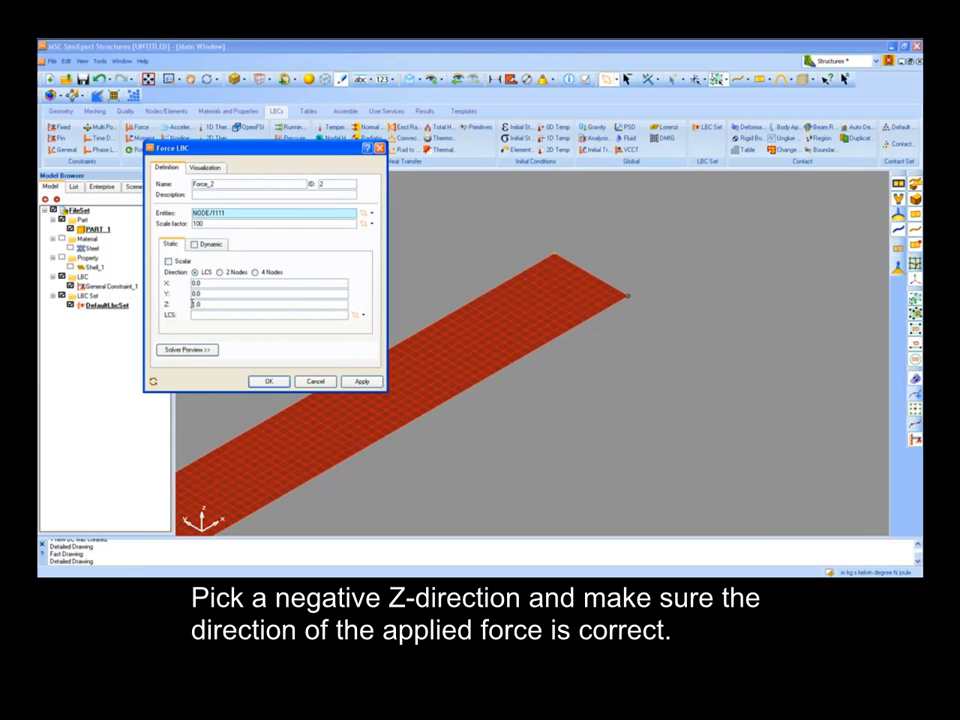
click(191, 303)
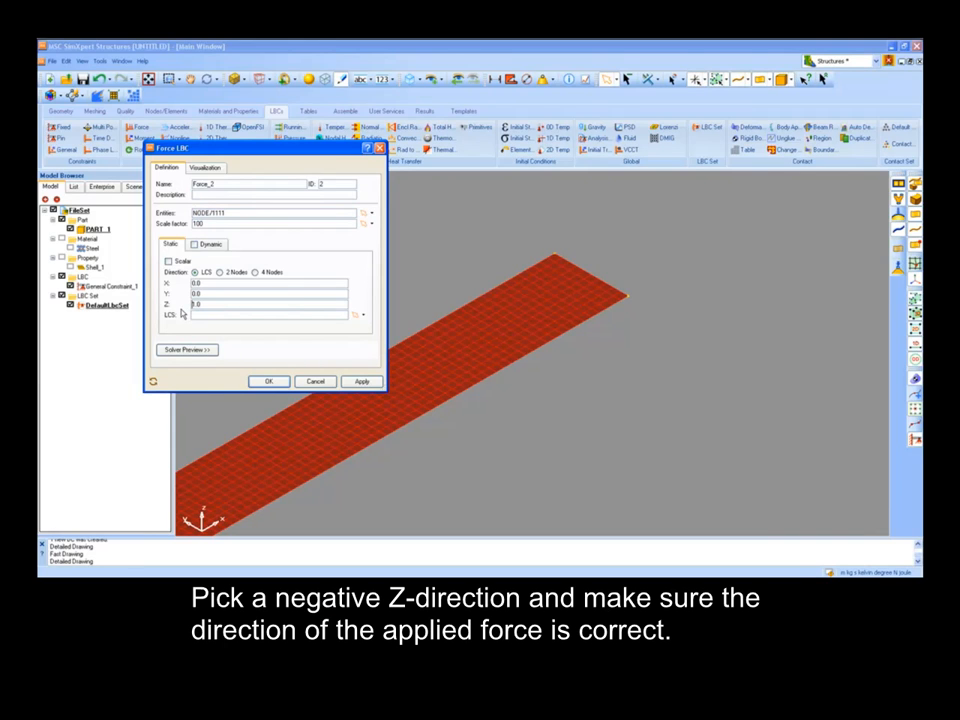
click(263, 381)
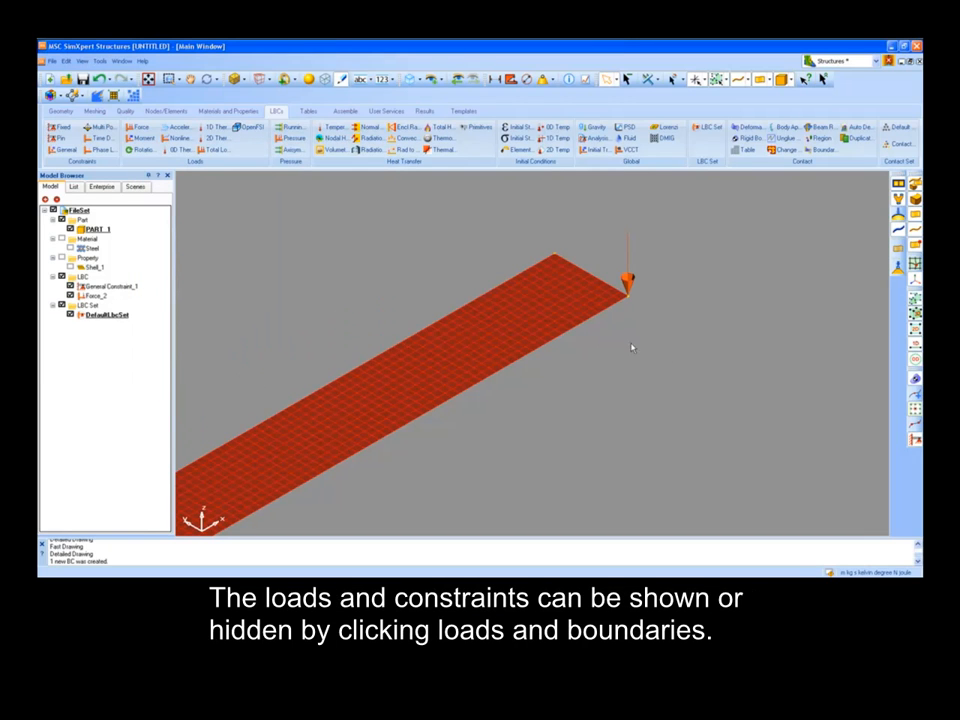
Hide the load and constraint symbols on the plate and show them again.
middle_drag(806, 384, 782, 375)
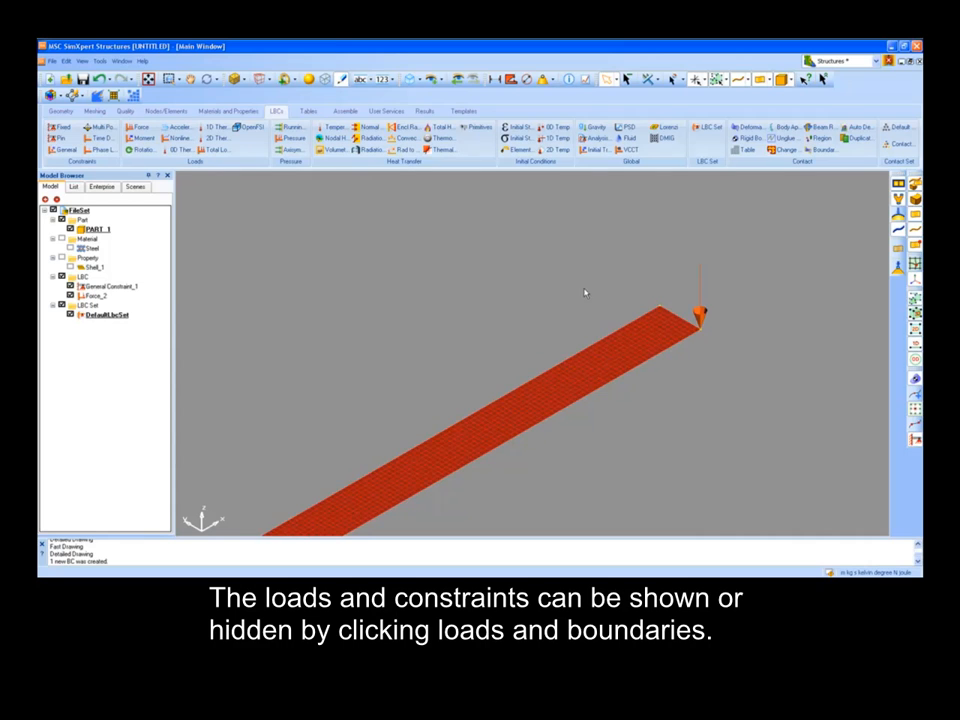
scroll(588, 300, down, 2)
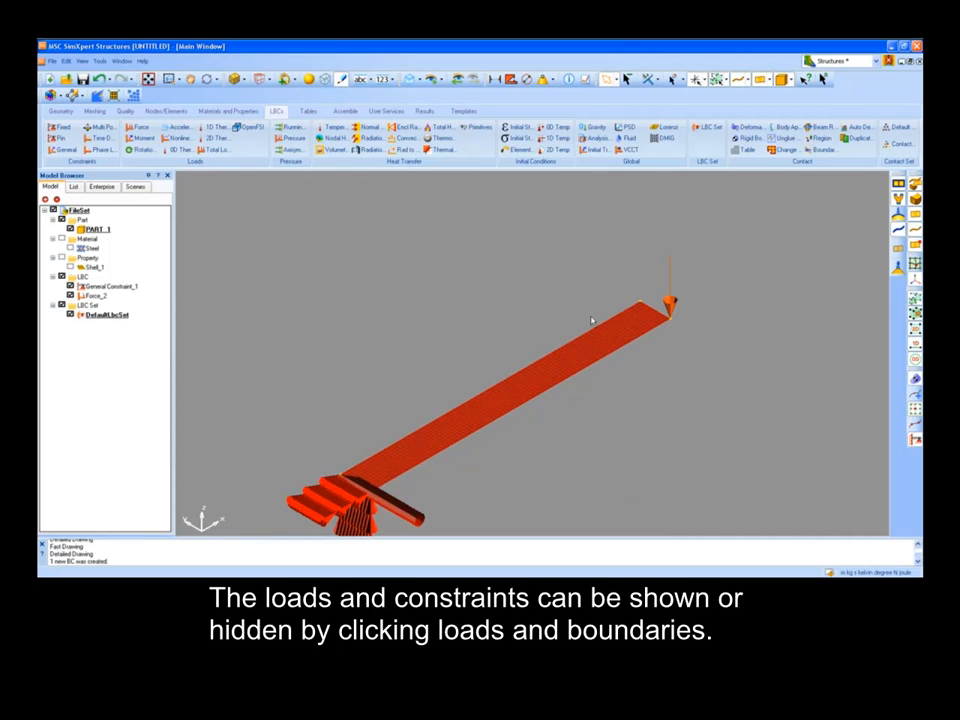
click(914, 441)
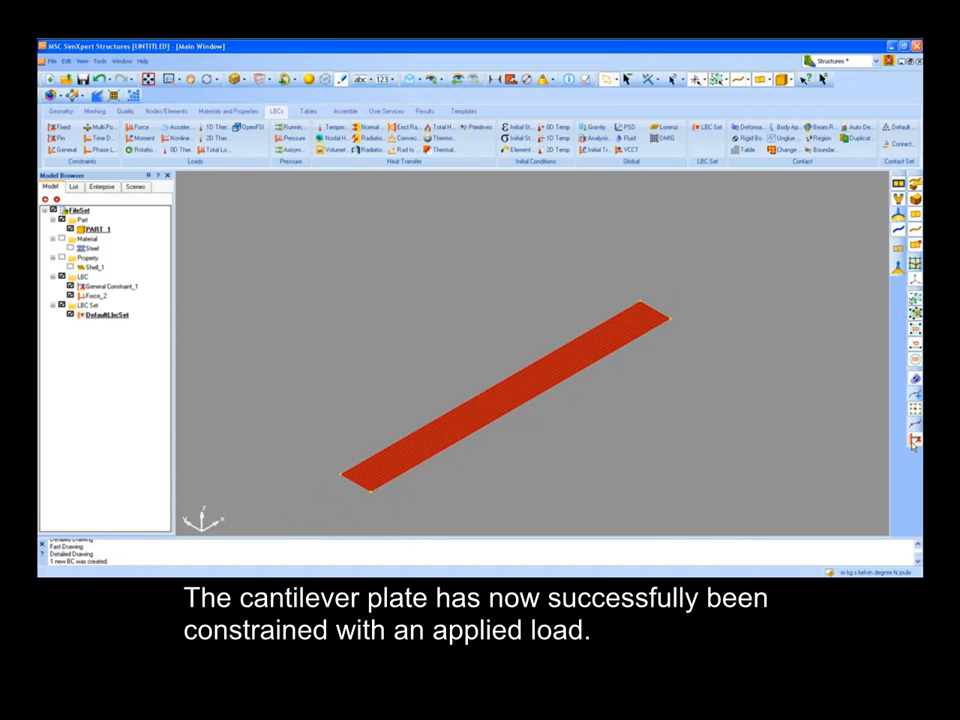
click(914, 441)
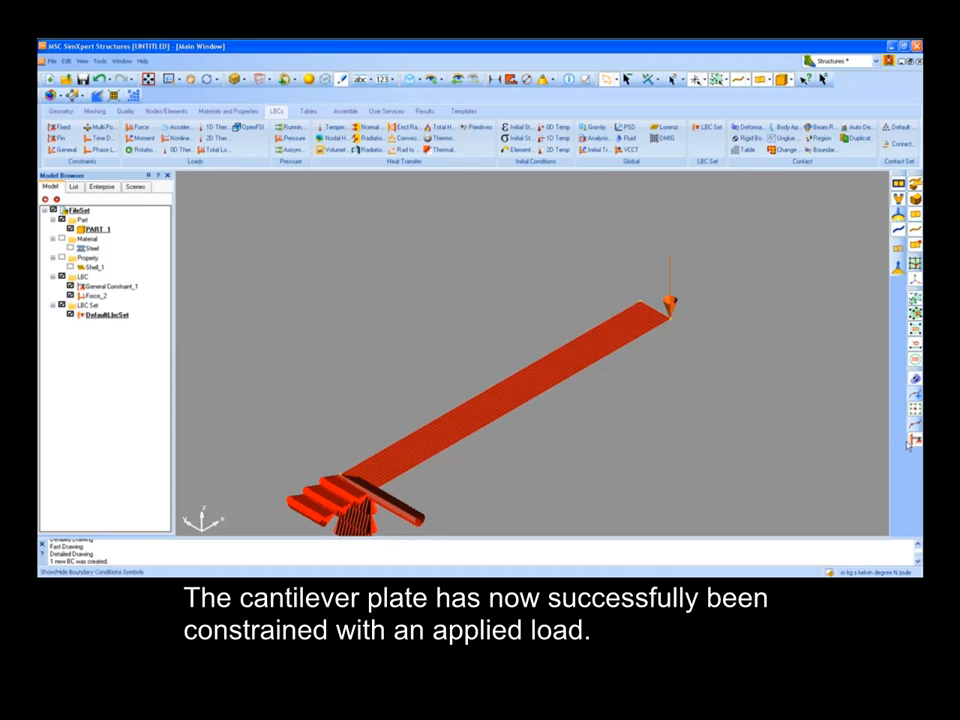
Create a Linear static Analysis (SOL101) Nastran job named Cantilever_Plate with solver input file Cantilever_Plate.bdf in the Tut_Recording folder, and run it.
right_click(78, 211)
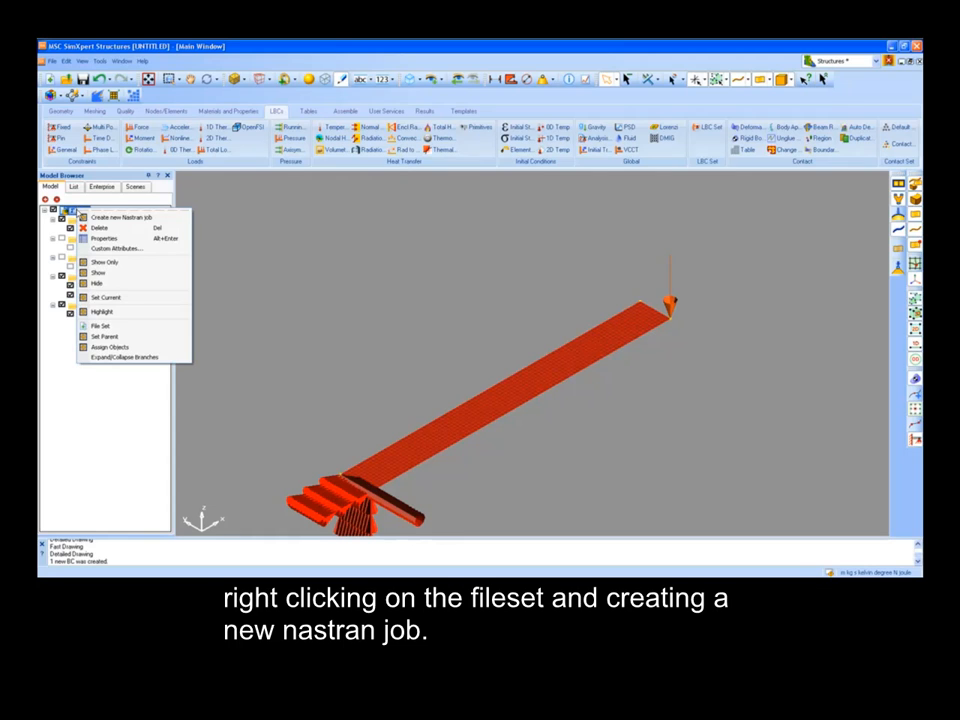
click(106, 218)
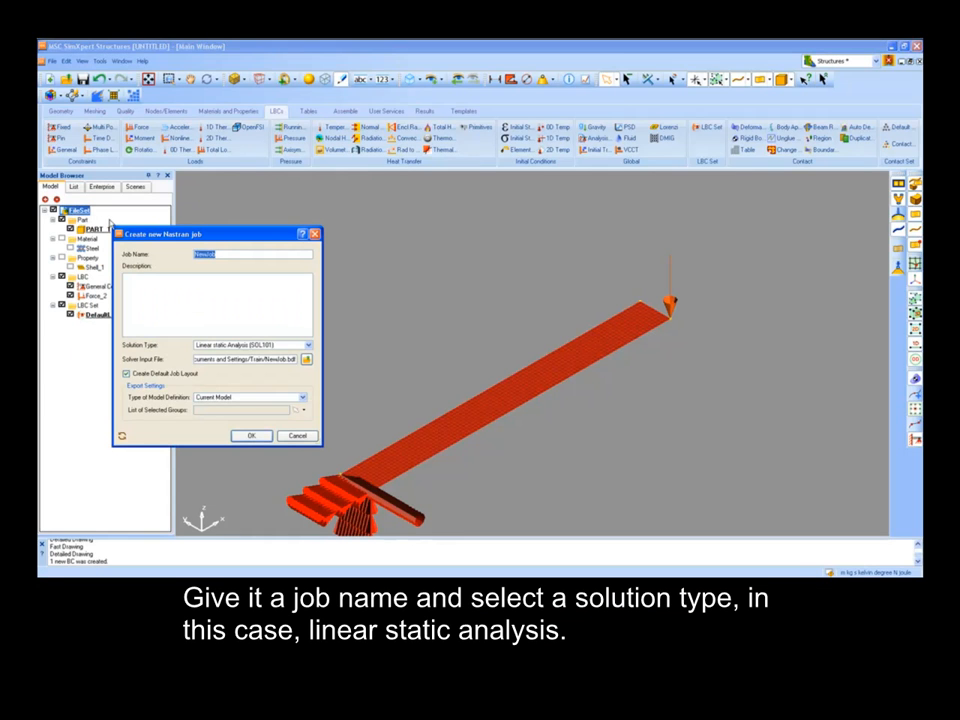
text(Cantilever_Plate)
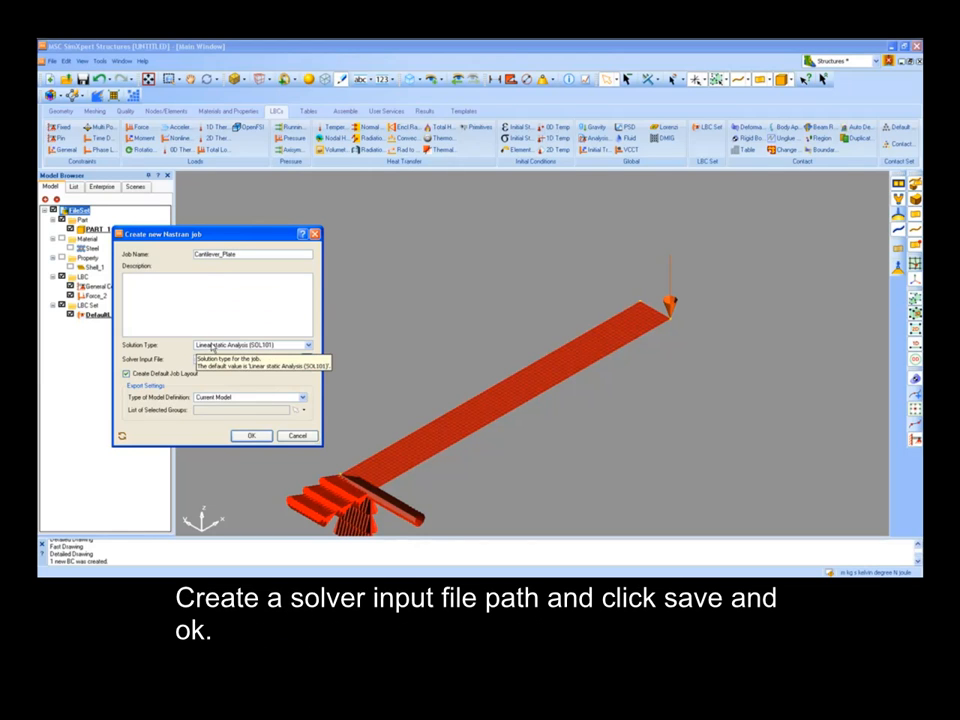
click(306, 358)
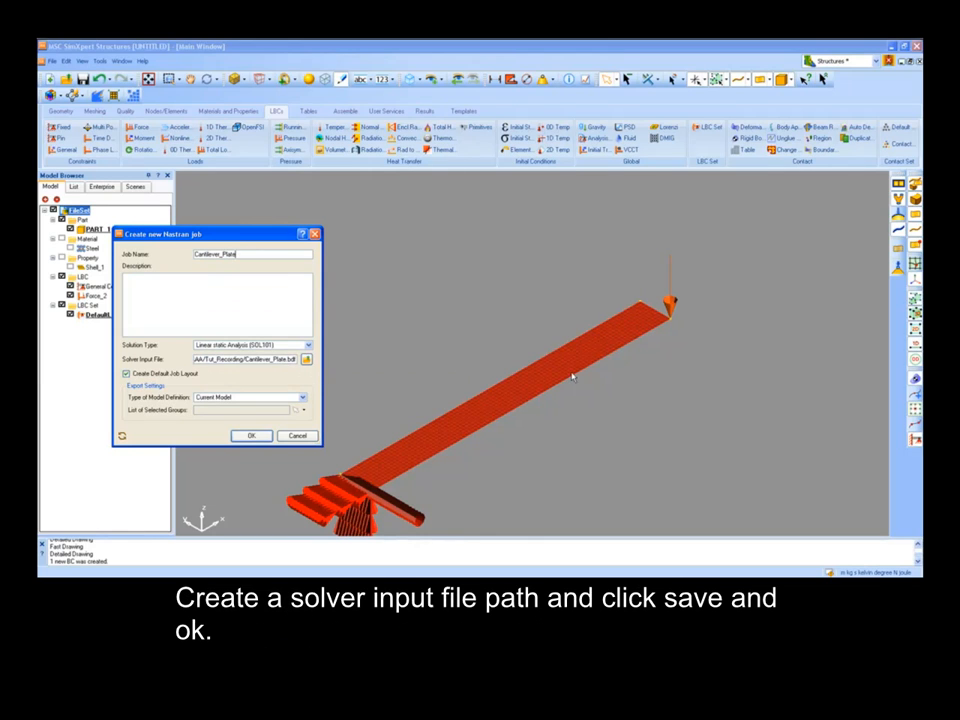
click(252, 435)
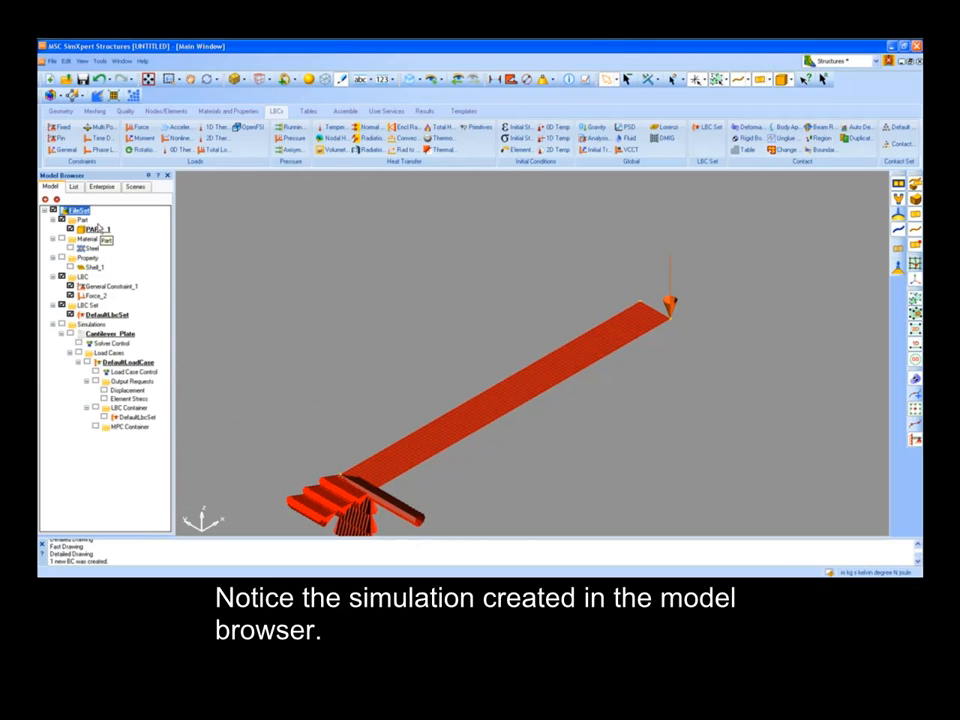
right_click(103, 339)
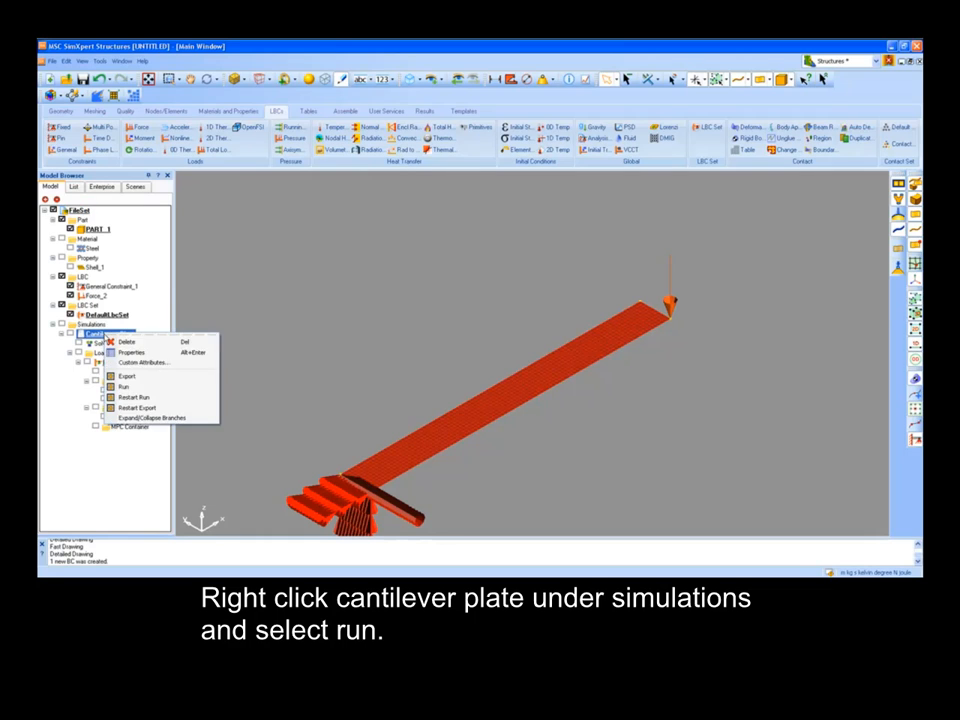
click(140, 383)
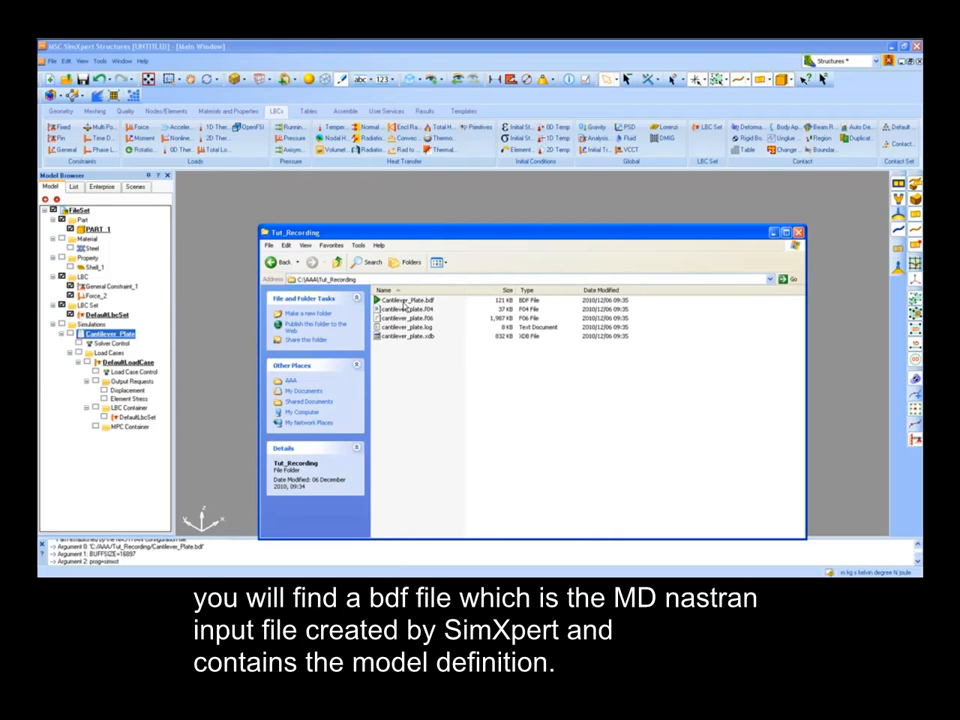
Open cantilever_plate.f06 from the Tut_Recording folder in Notepad++ and check the end of the file for the END OF JOB line.
mouse_move(402, 307)
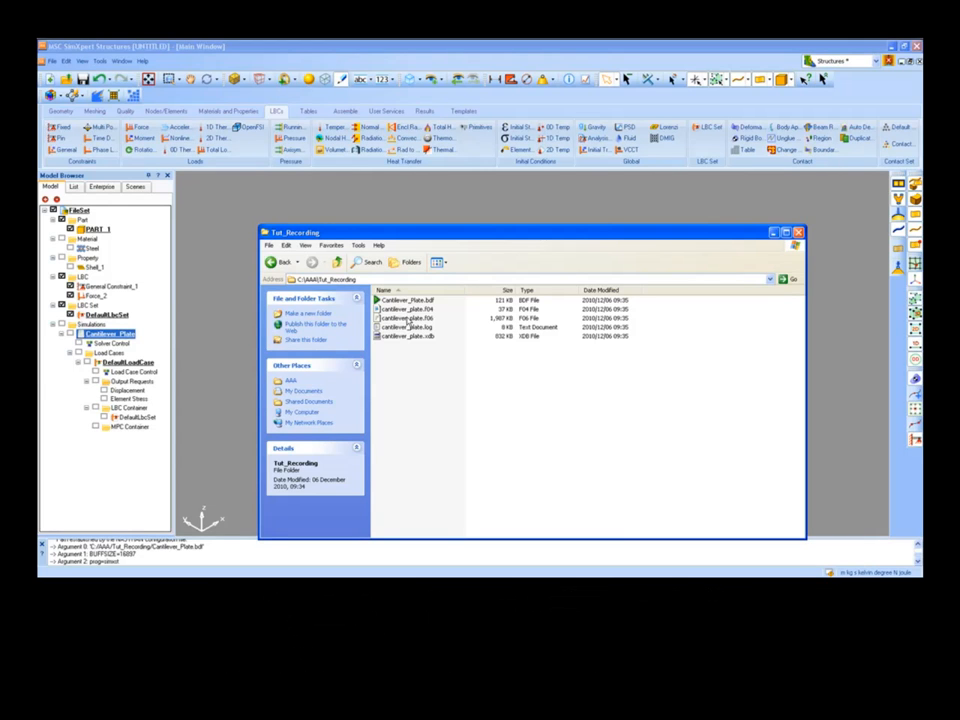
double_click(404, 318)
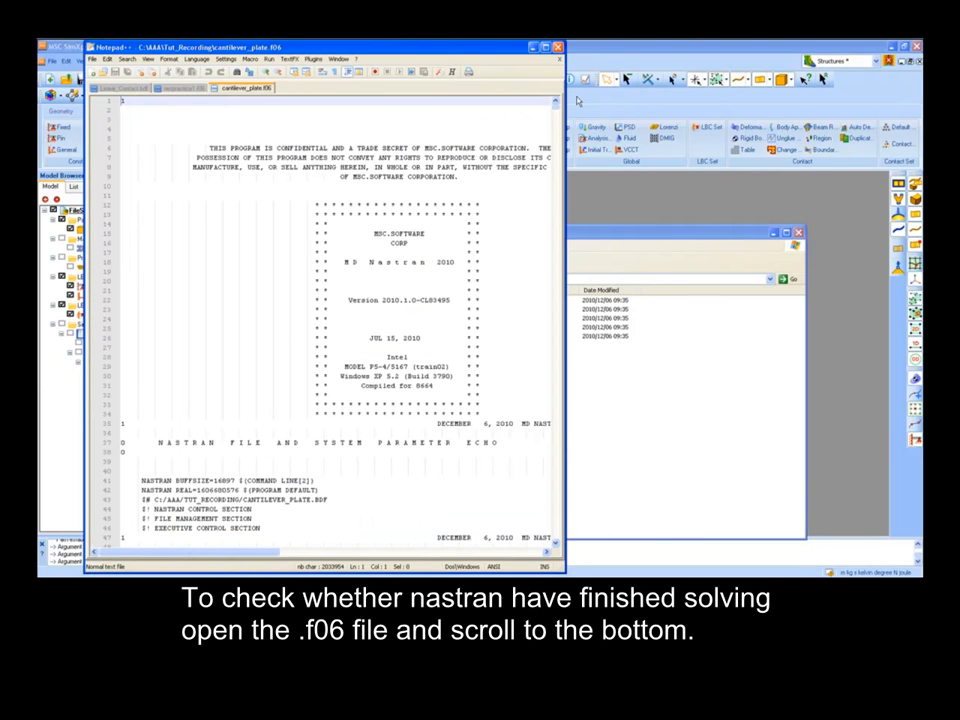
drag(556, 112, 562, 548)
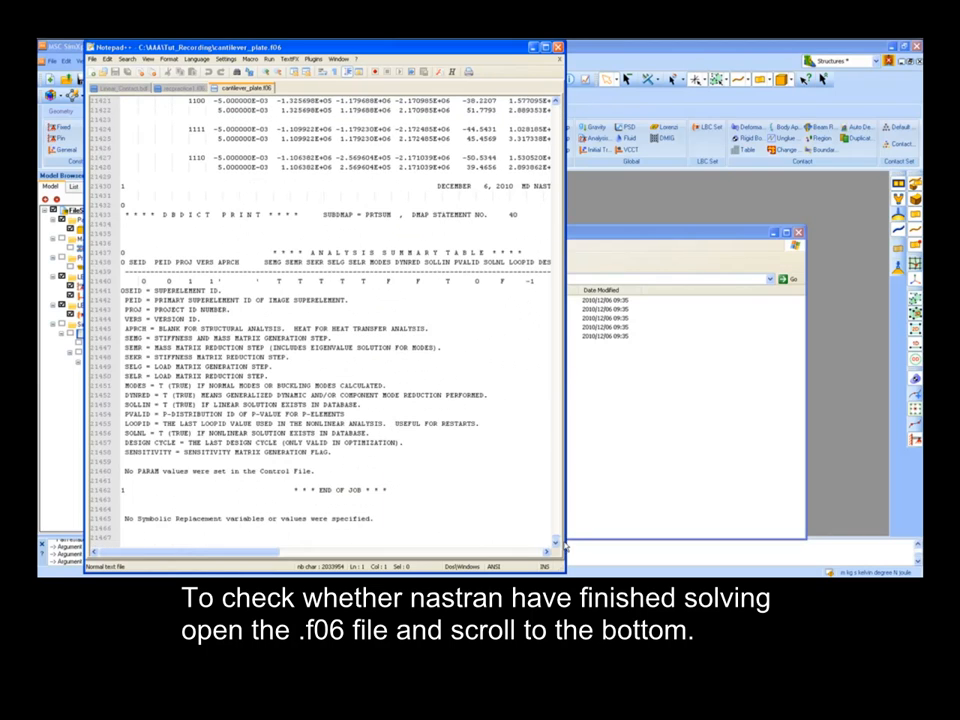
drag(392, 489, 296, 492)
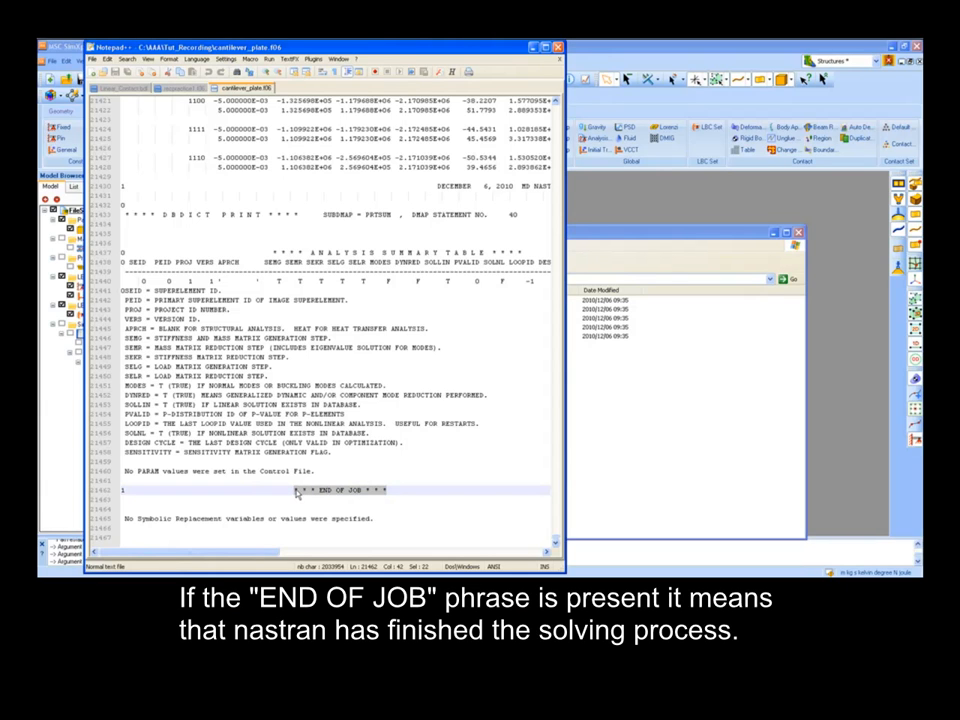
Search the .f06 file for "fatal", and close the file and the Tut_Recording folder.
click(408, 473)
key(ctrl+f)
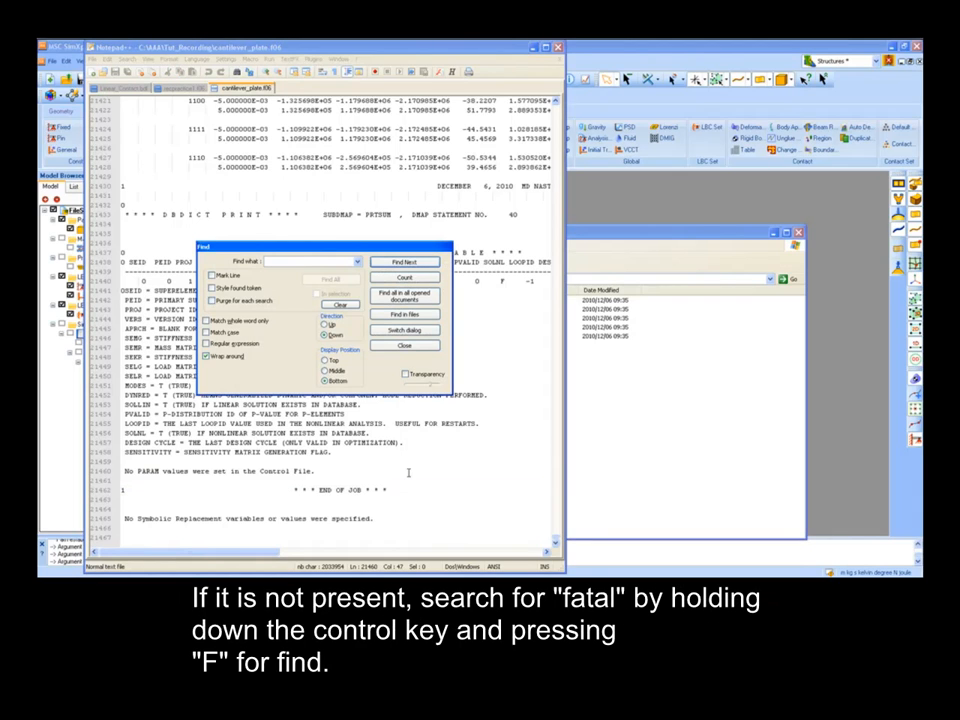
text(fatal)
key(Return)
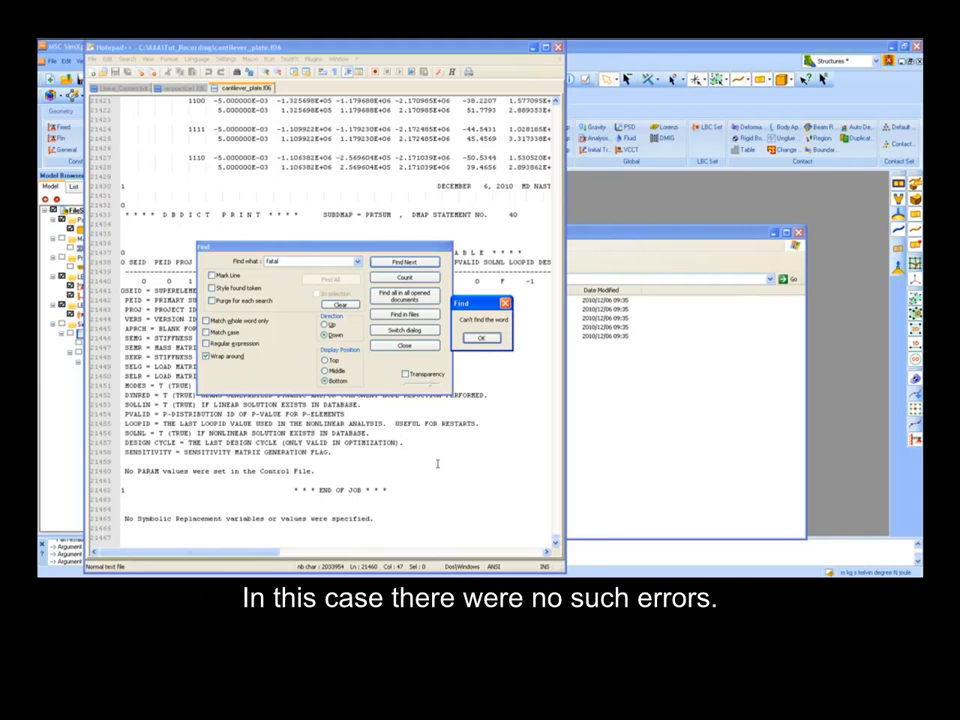
click(480, 338)
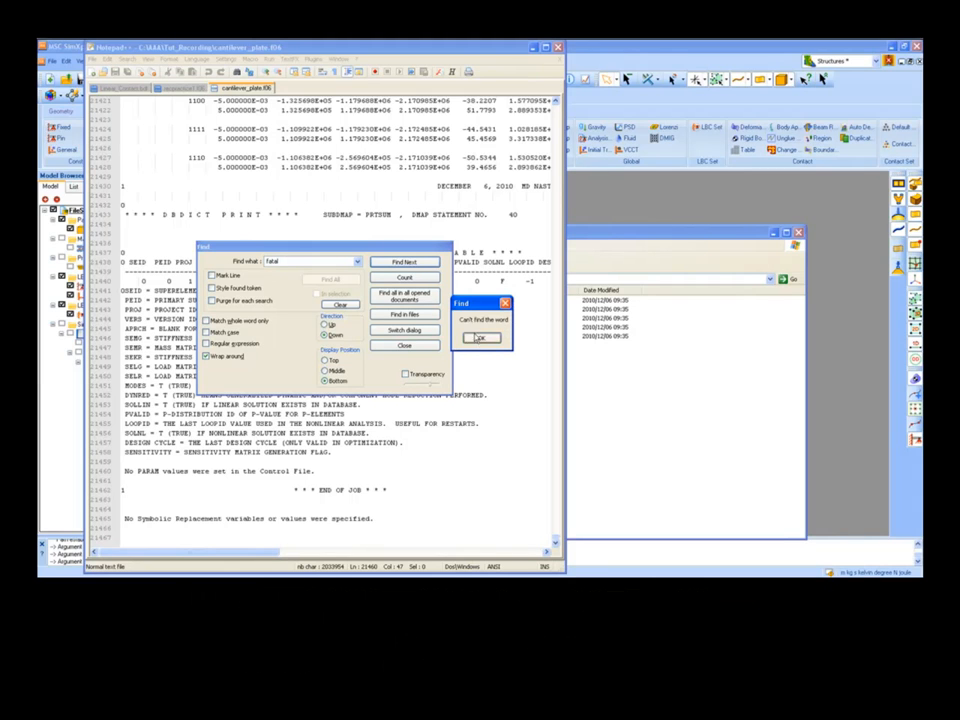
click(403, 345)
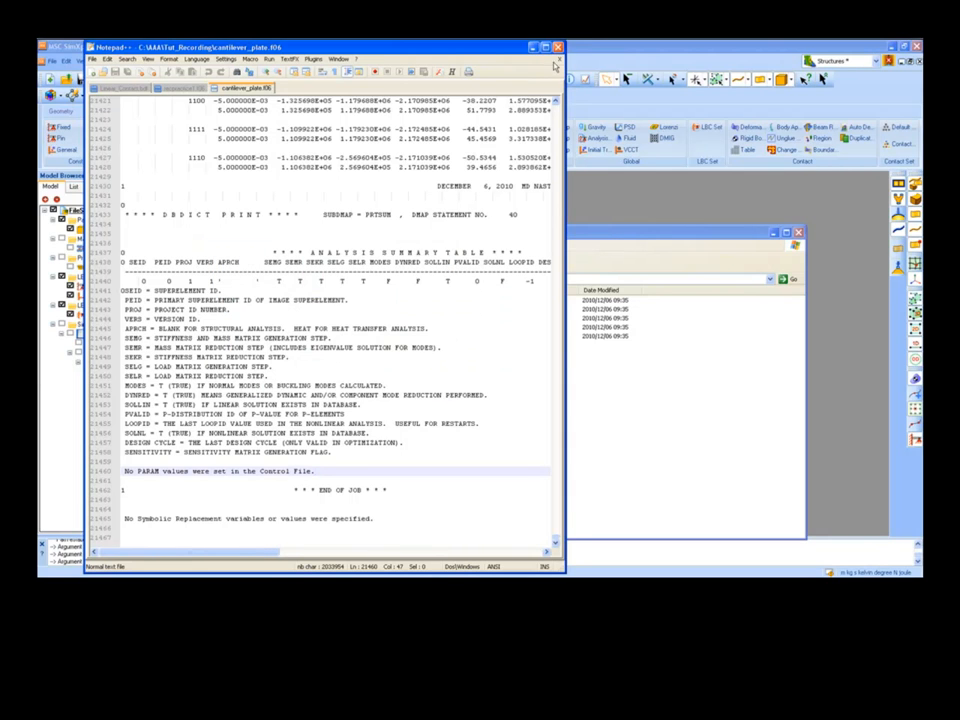
click(558, 48)
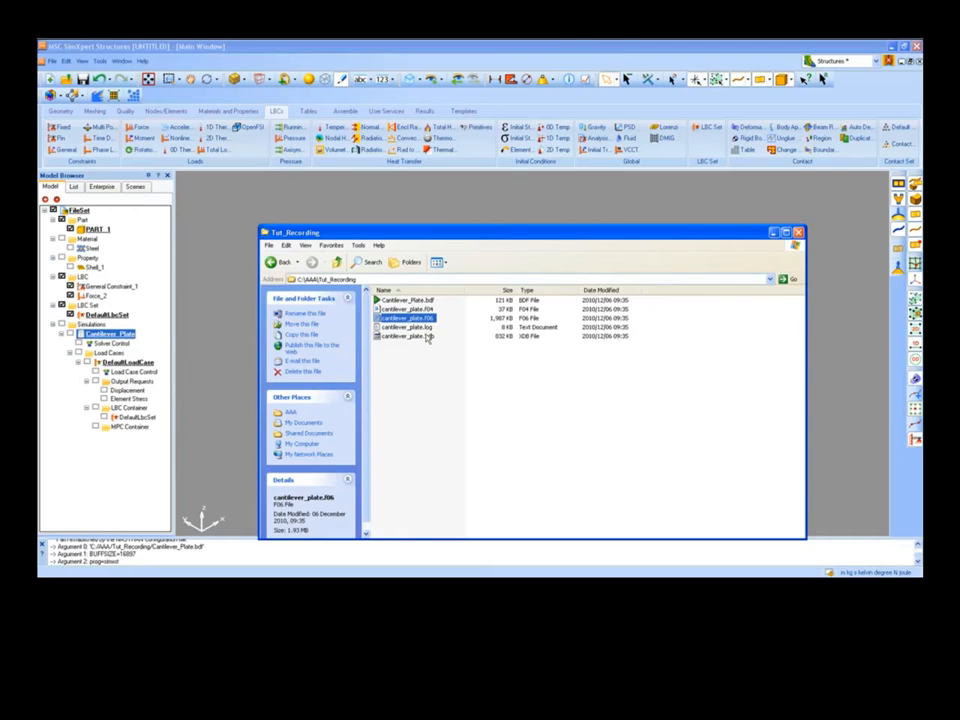
click(797, 232)
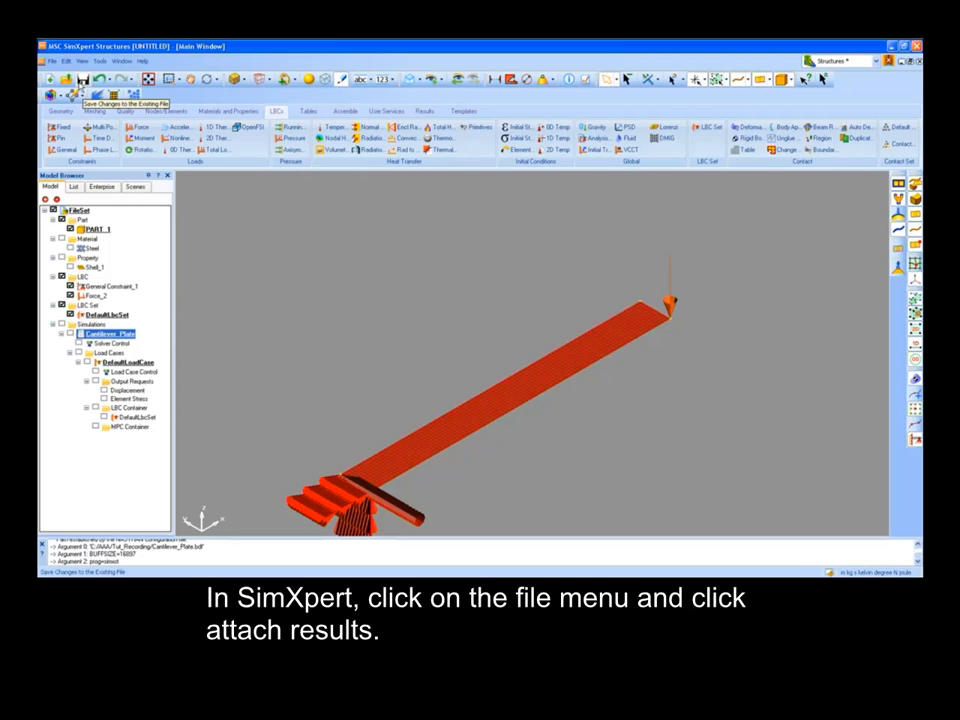
Attach the results file cantilever_plate.xdb from the Tut_Recording folder to the model in SimXpert.
click(52, 61)
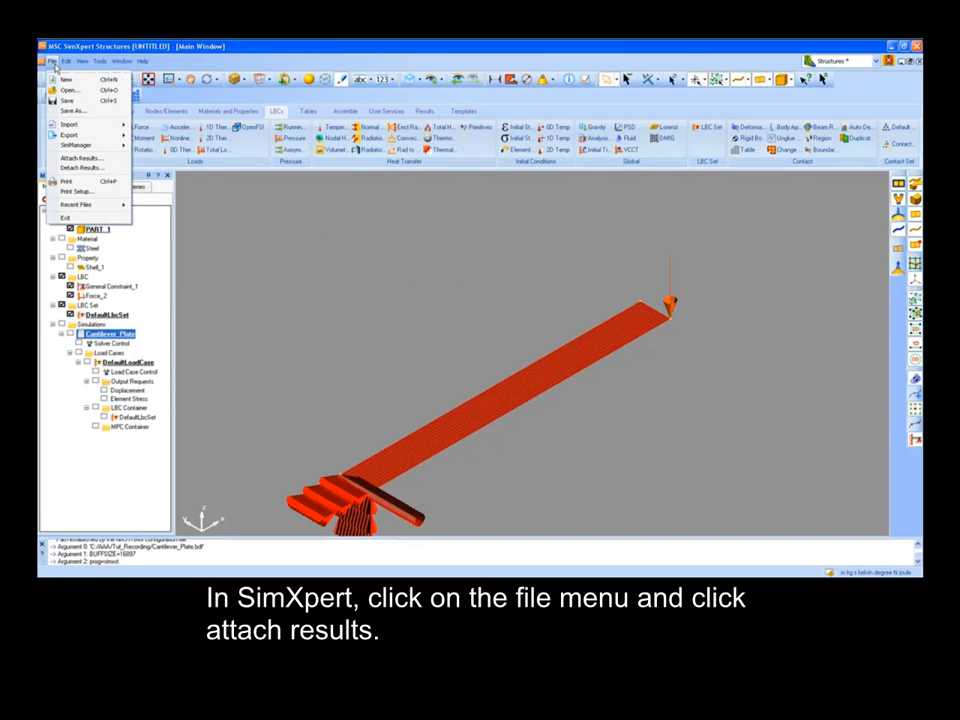
click(80, 157)
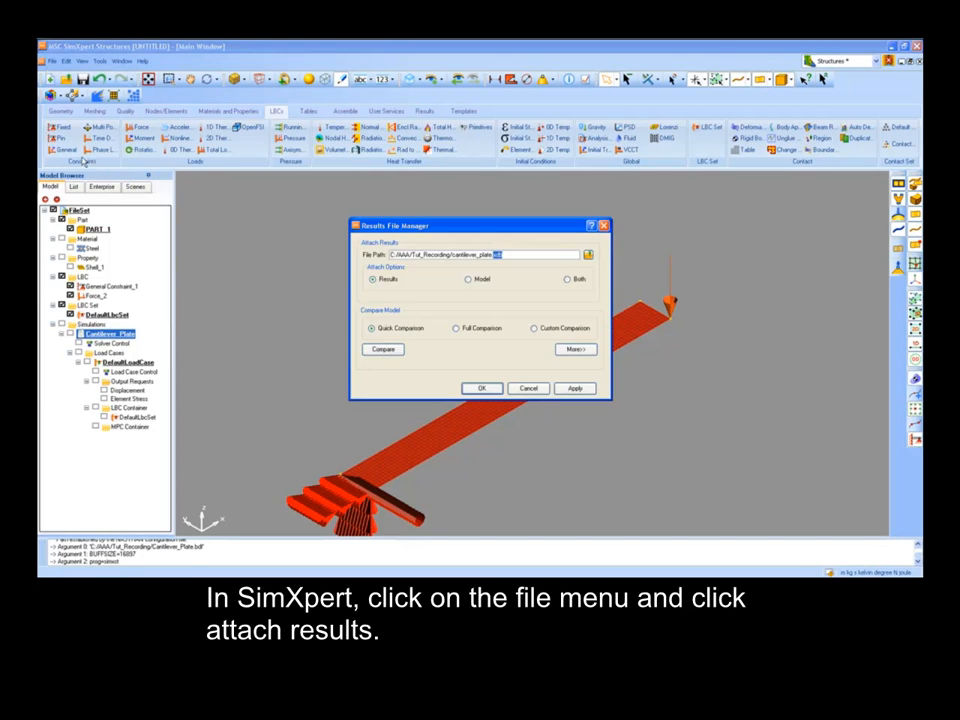
click(588, 255)
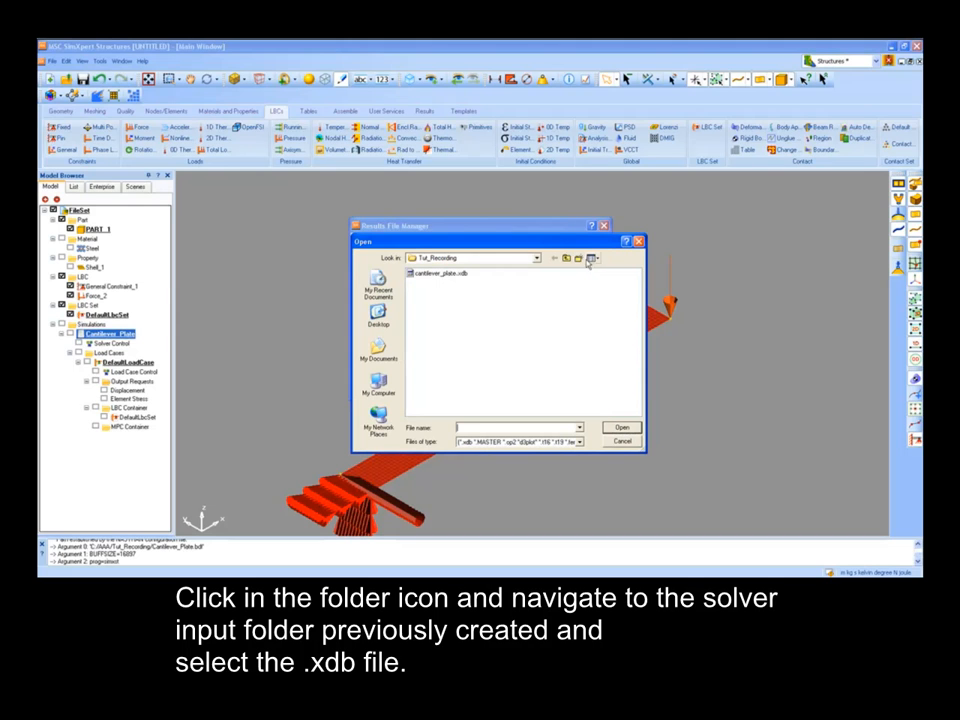
click(440, 273)
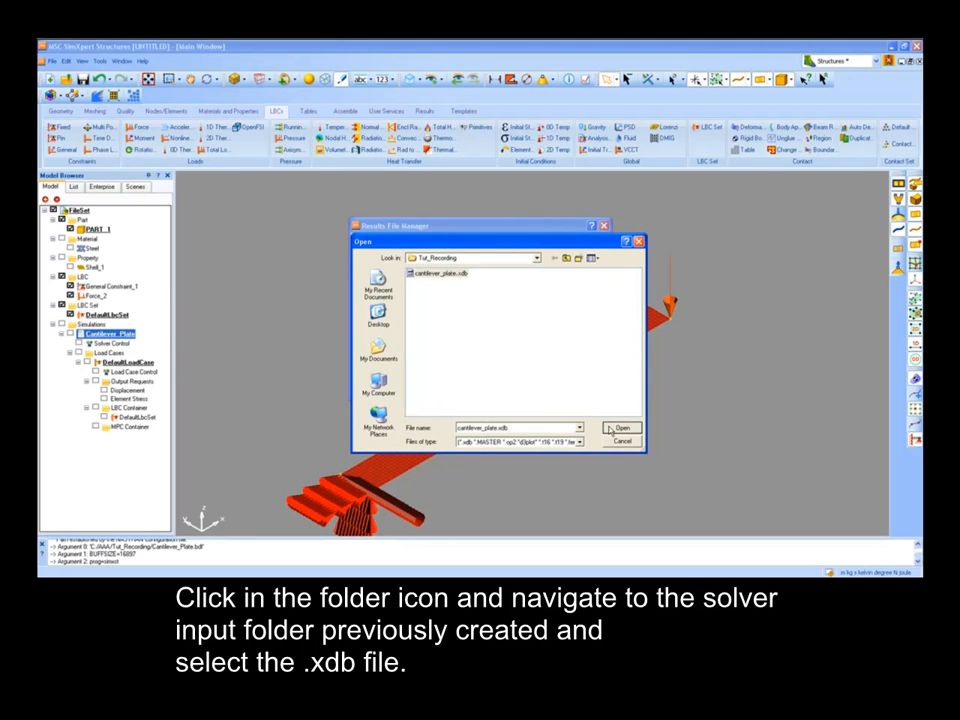
click(620, 427)
click(480, 389)
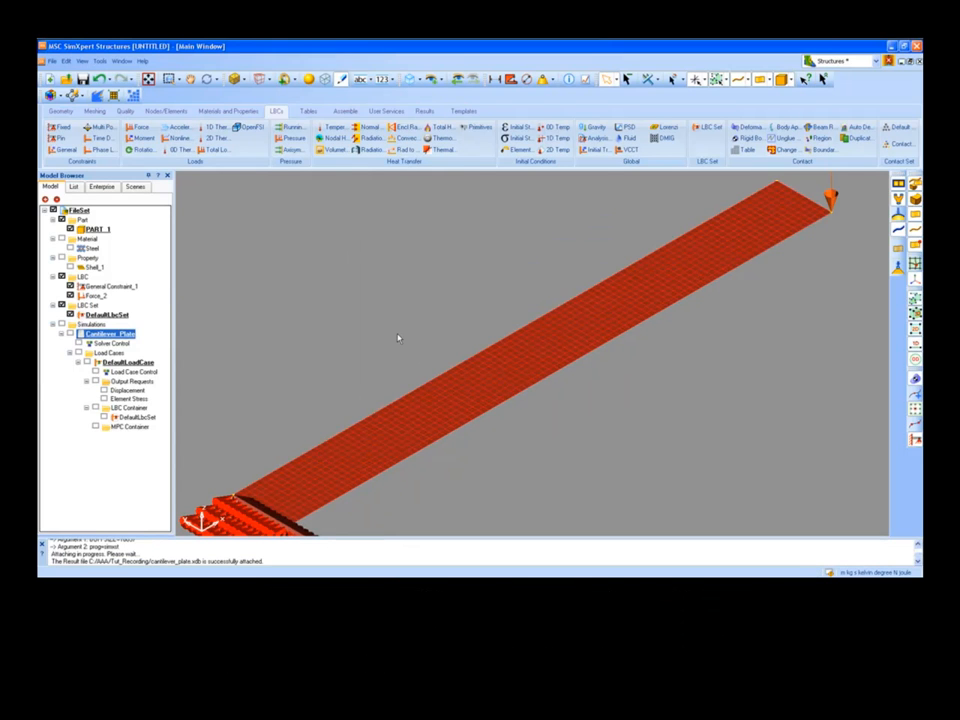
Create a deformation plot of the translational displacements for the Static Subcase.
click(425, 111)
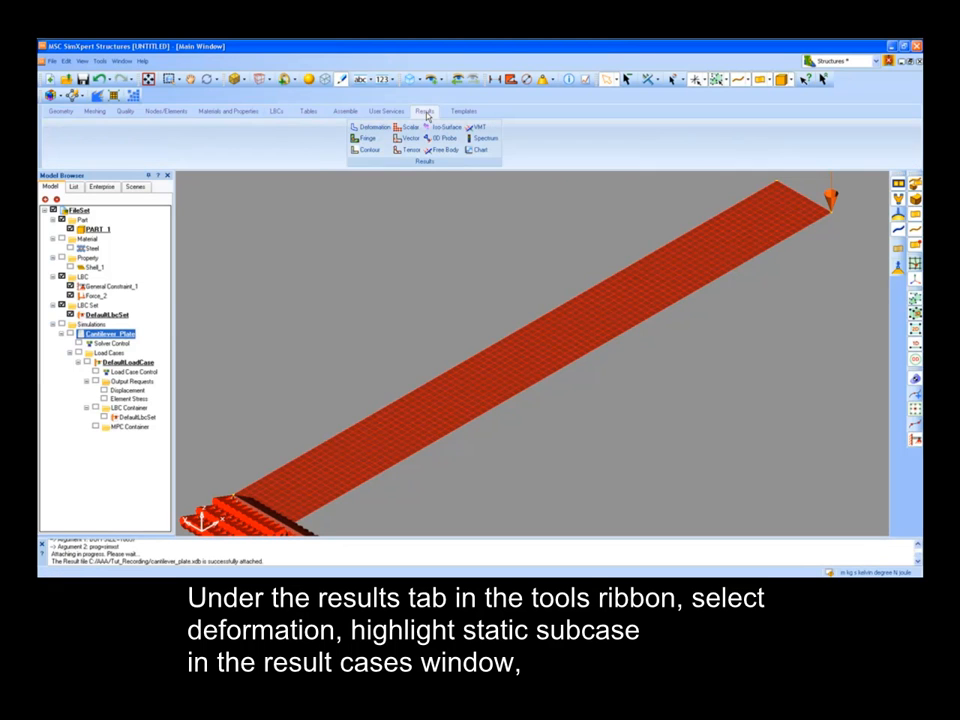
click(373, 127)
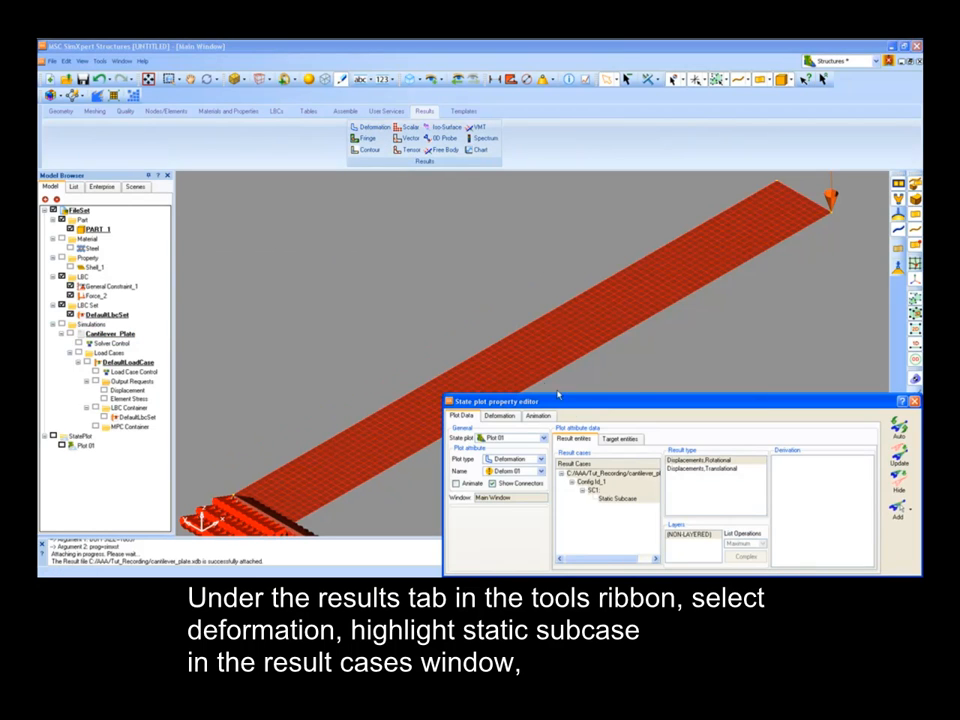
click(612, 499)
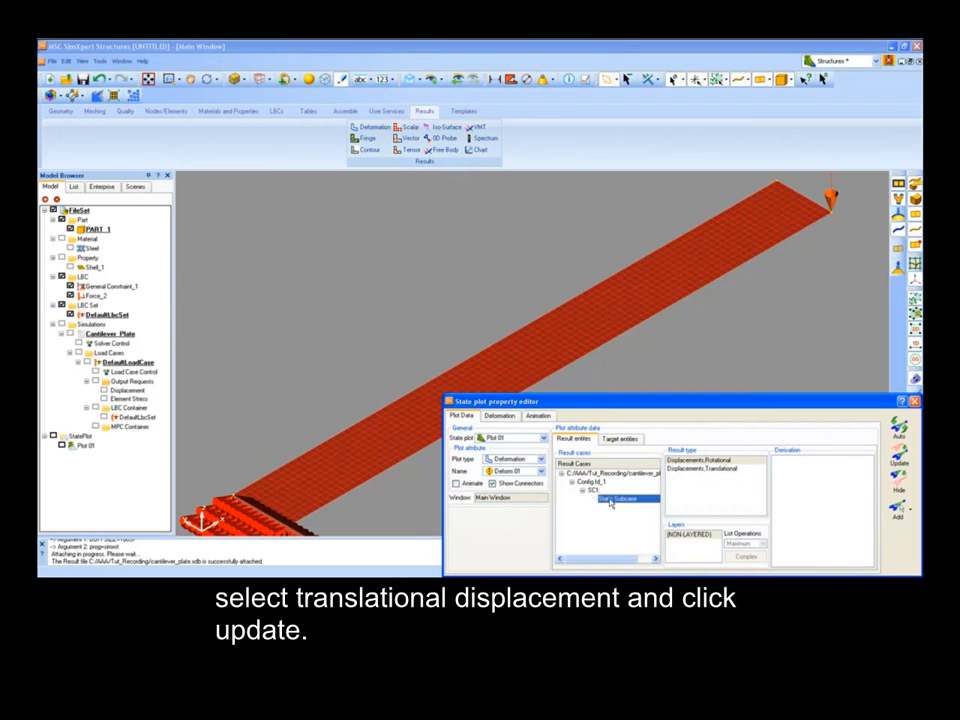
click(705, 469)
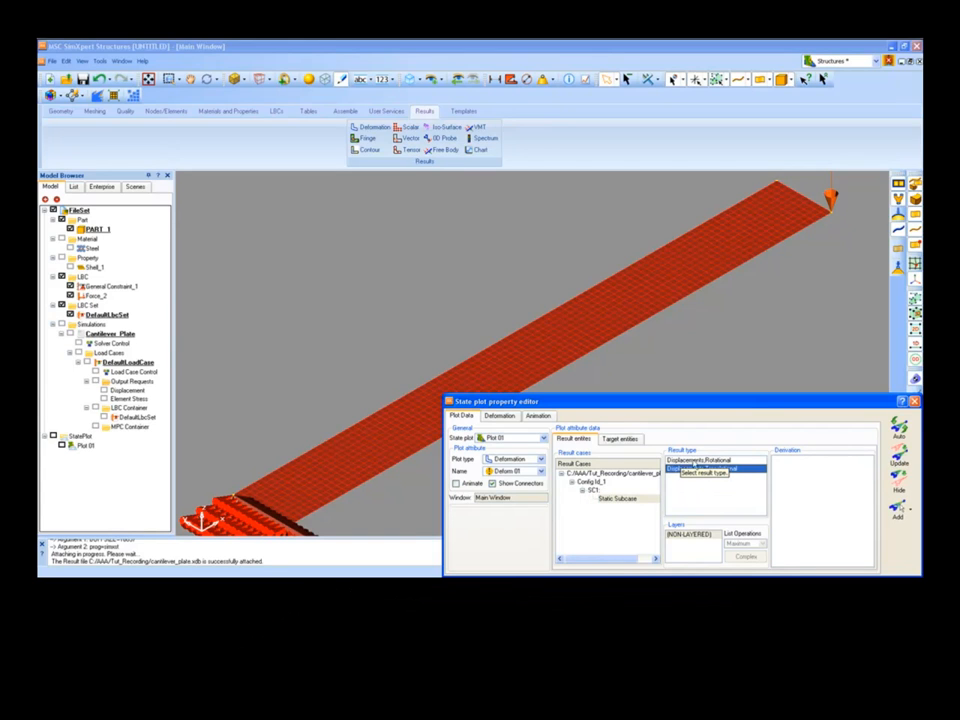
click(898, 460)
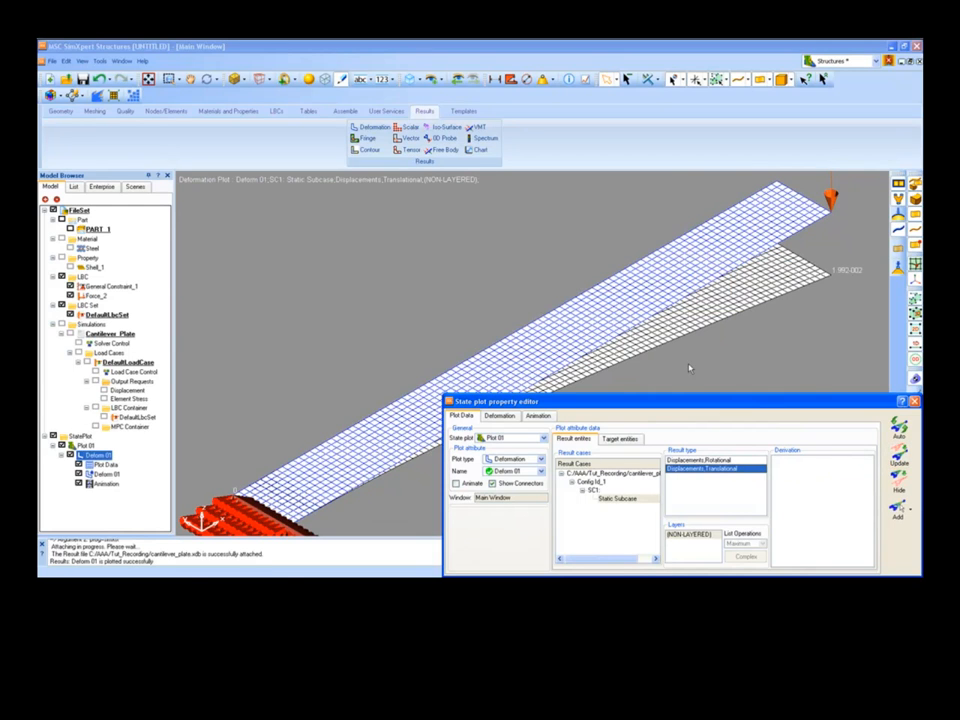
scroll(523, 300, down, 3)
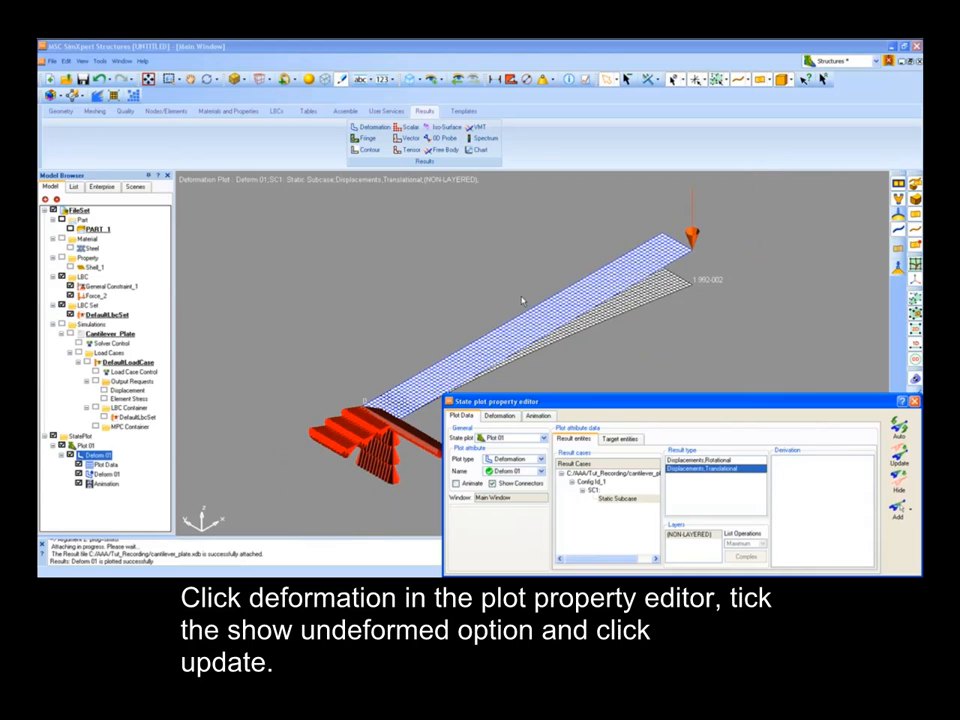
Replot the deformation with the undeformed shape turned off, and turn the undeformed shape back on.
click(500, 416)
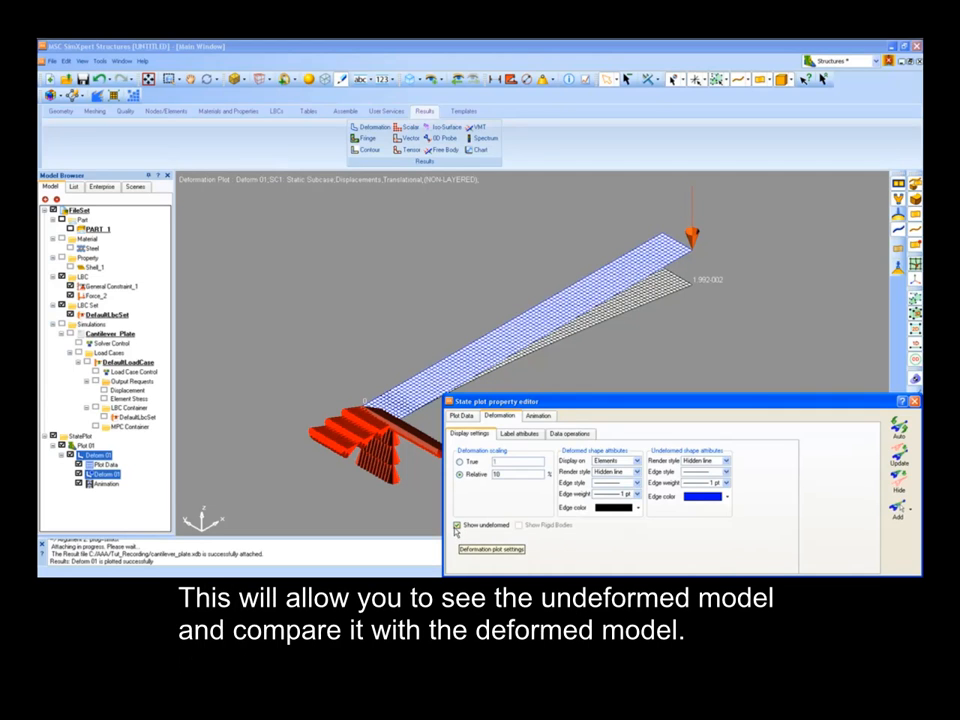
click(457, 526)
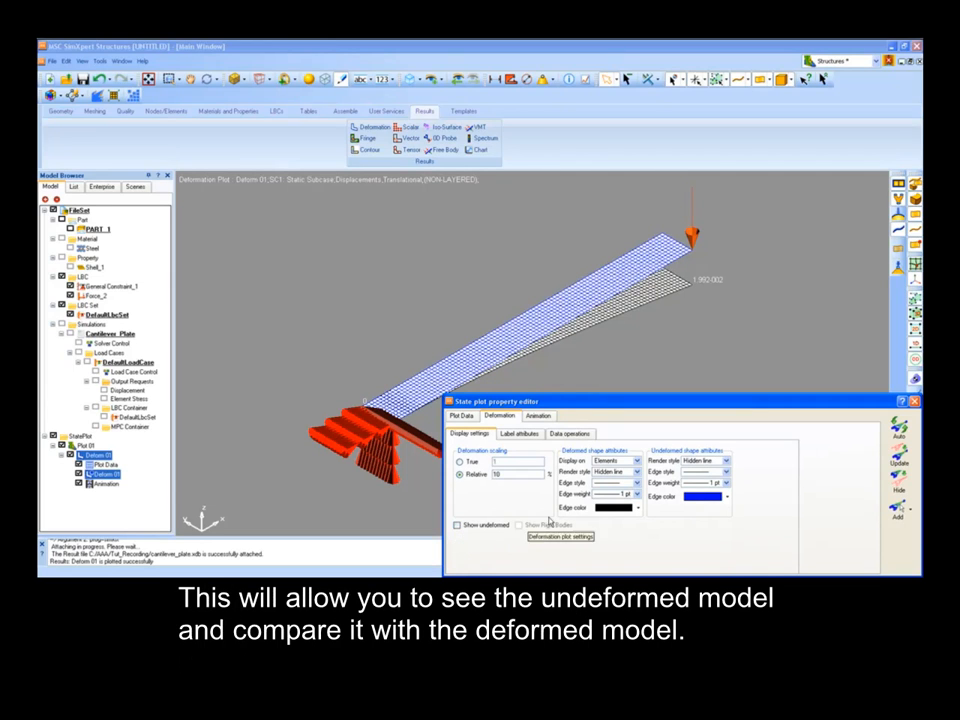
click(898, 456)
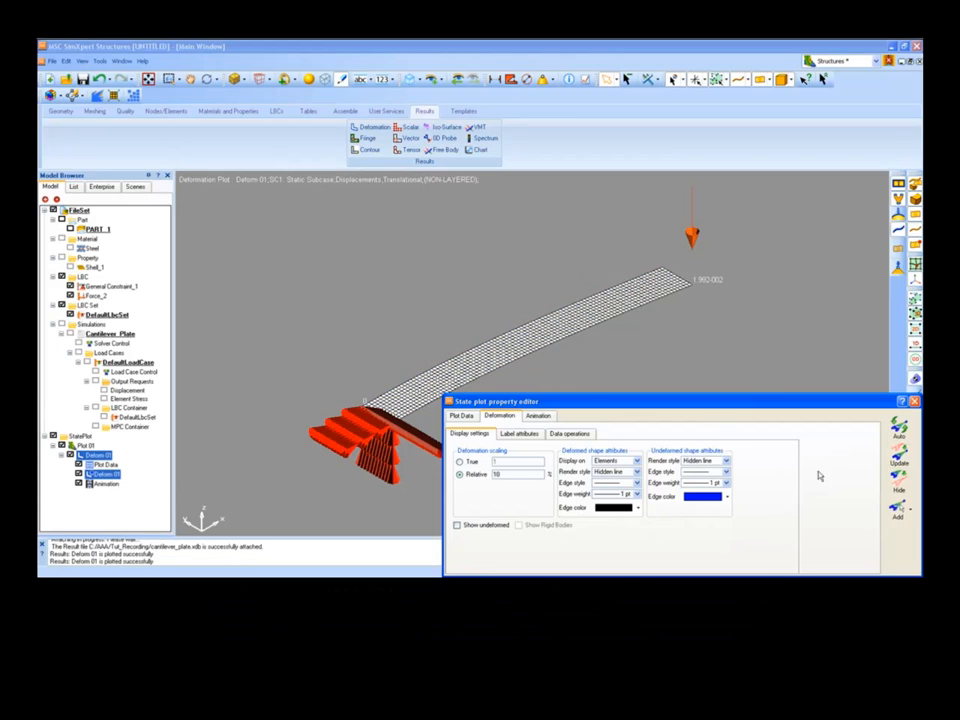
click(490, 525)
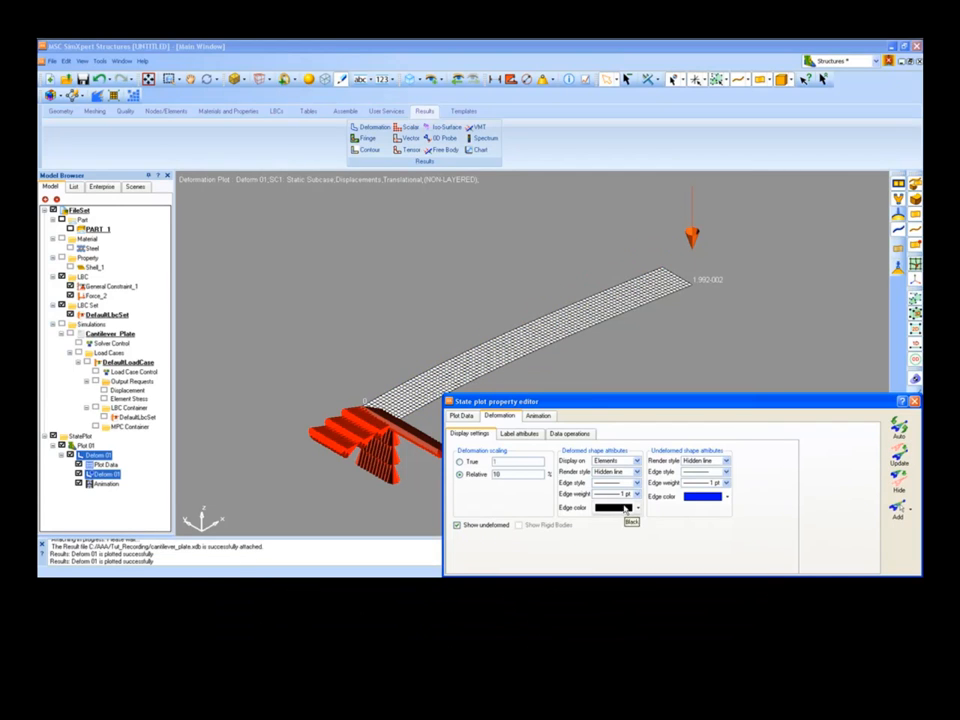
click(898, 456)
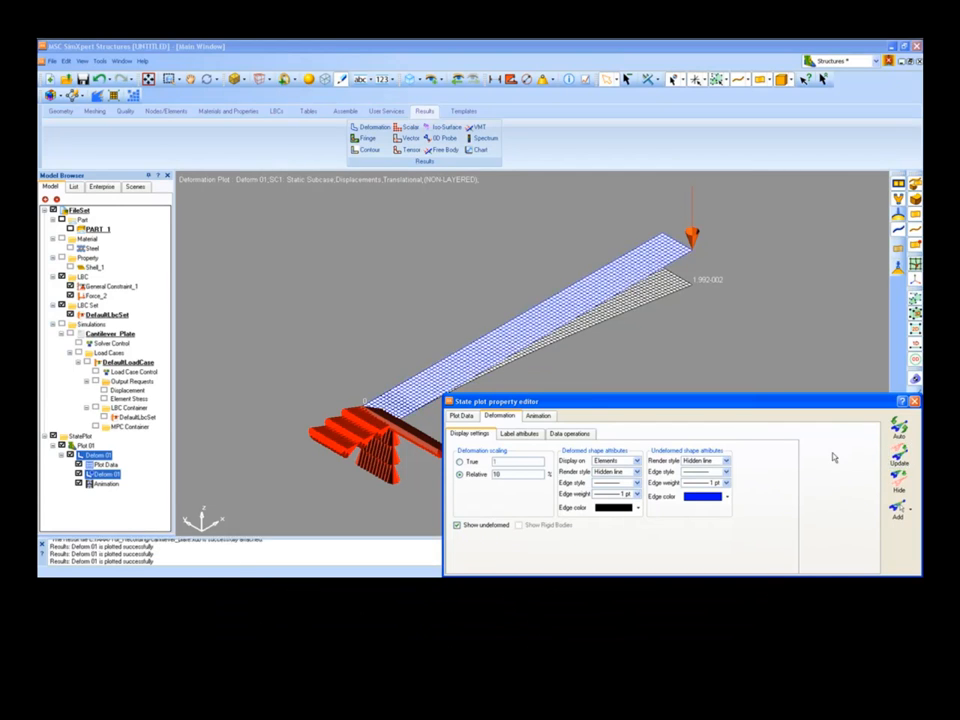
Replot the deformation at true scale 1, return to relative scaling of 10%, and close the plot property editor.
click(461, 463)
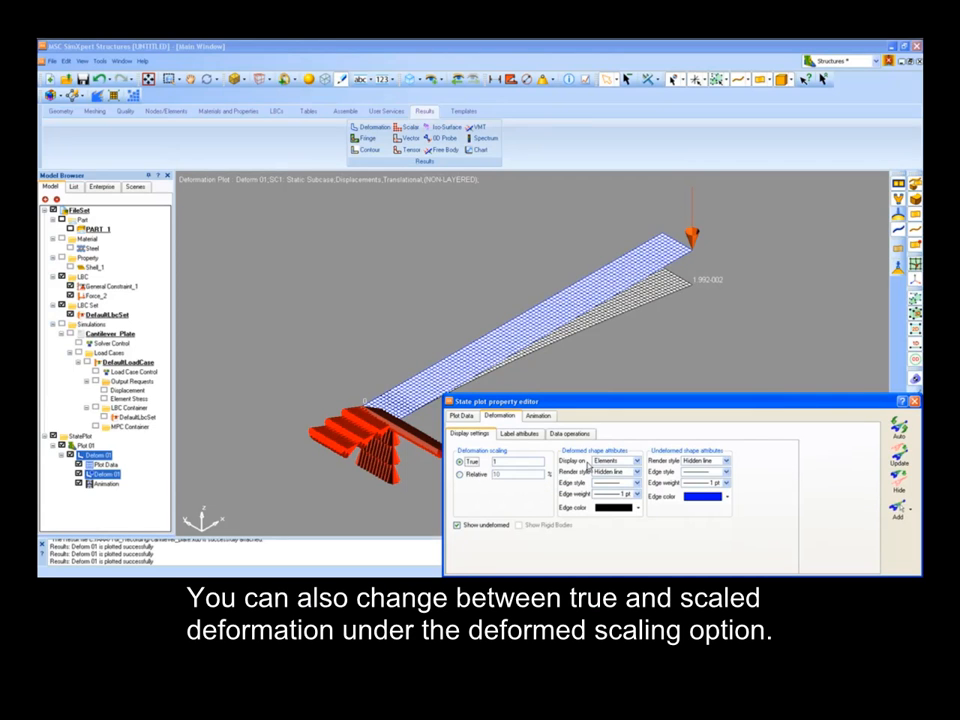
click(899, 458)
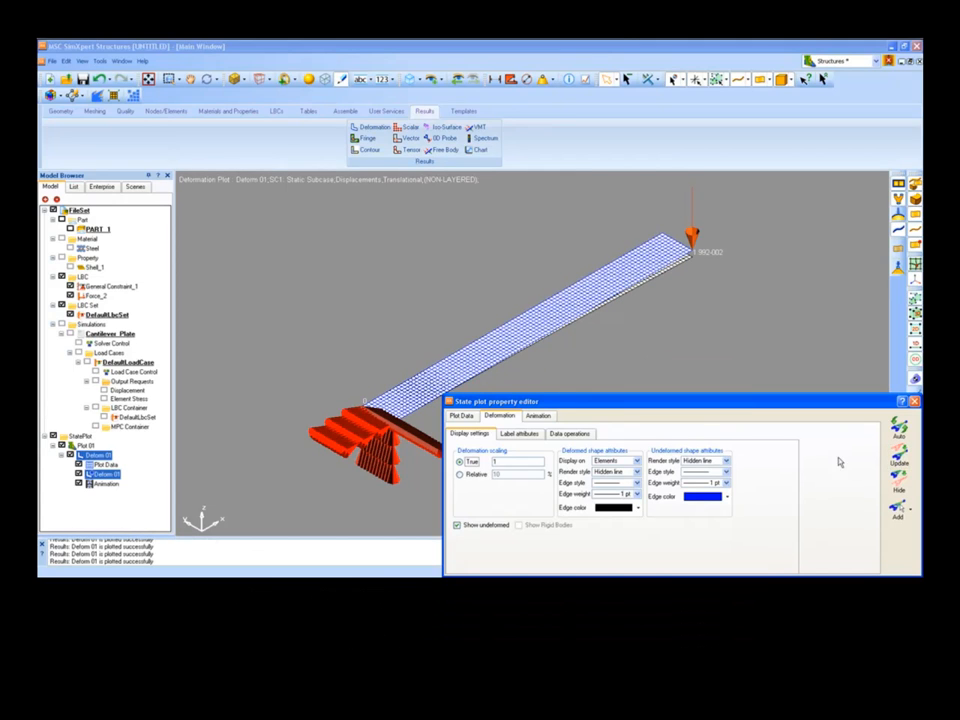
click(460, 474)
click(900, 459)
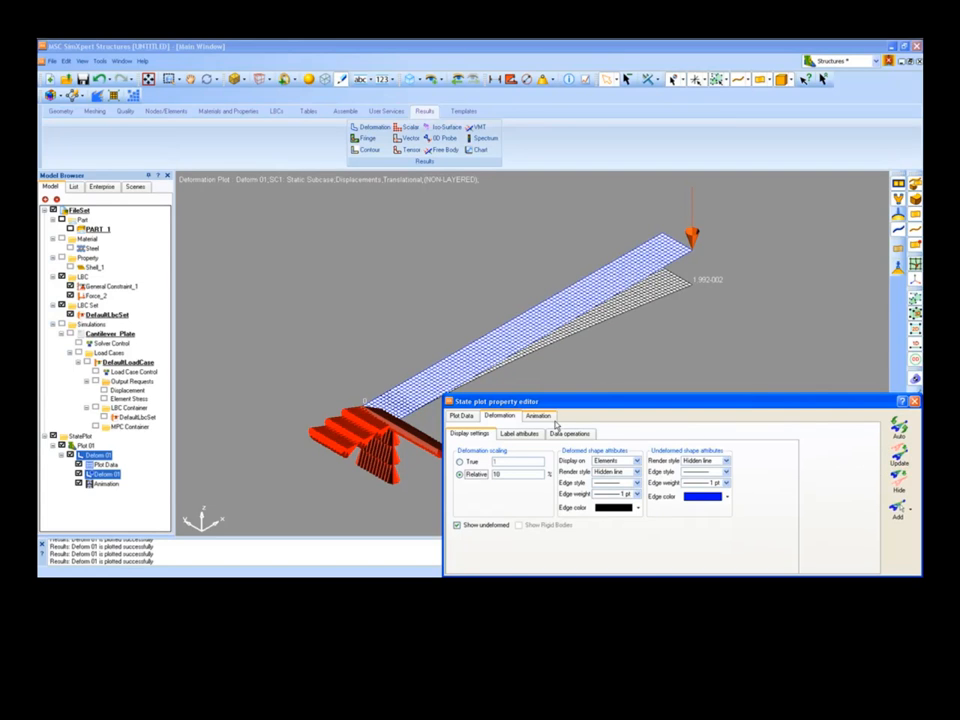
click(913, 402)
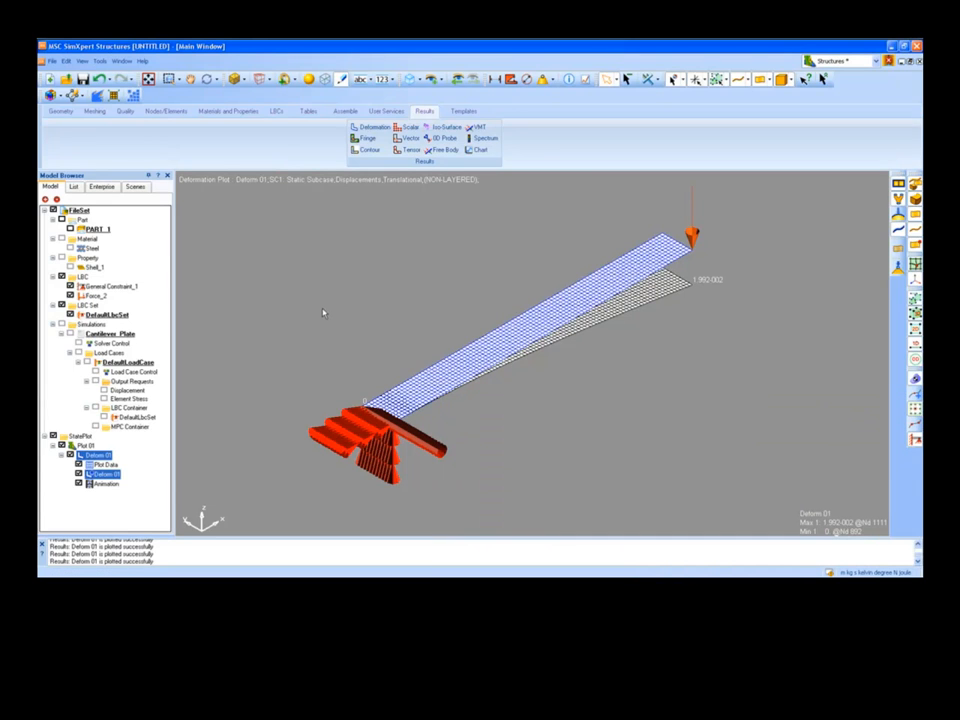
Set printing to the file Cantilever_Plate.bmp in the Tut_Recording folder and print the deformation plot to it.
click(52, 61)
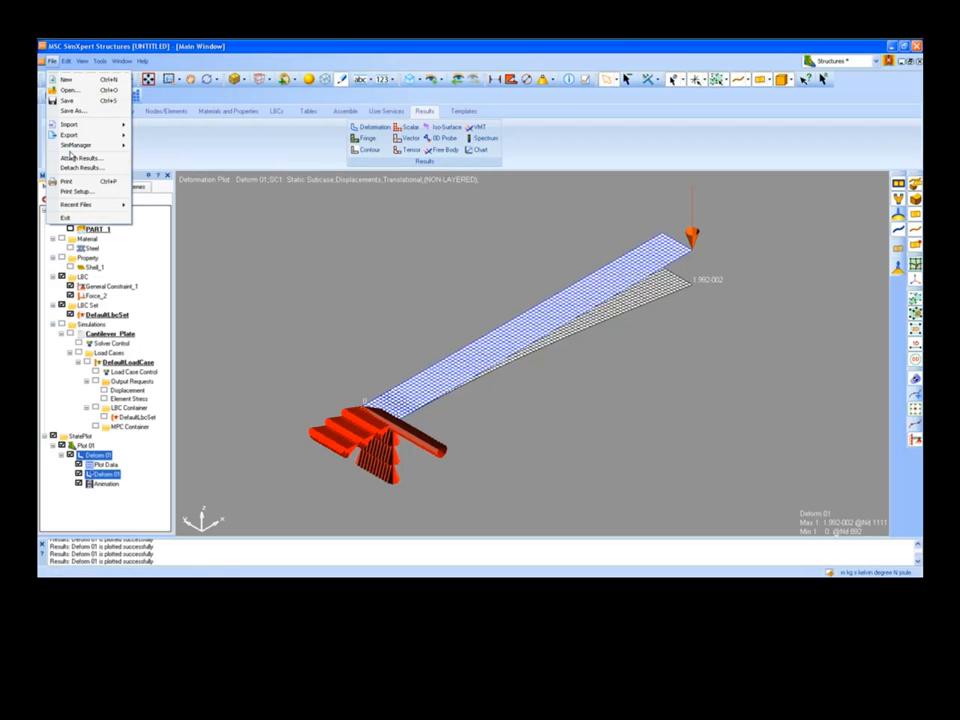
click(70, 192)
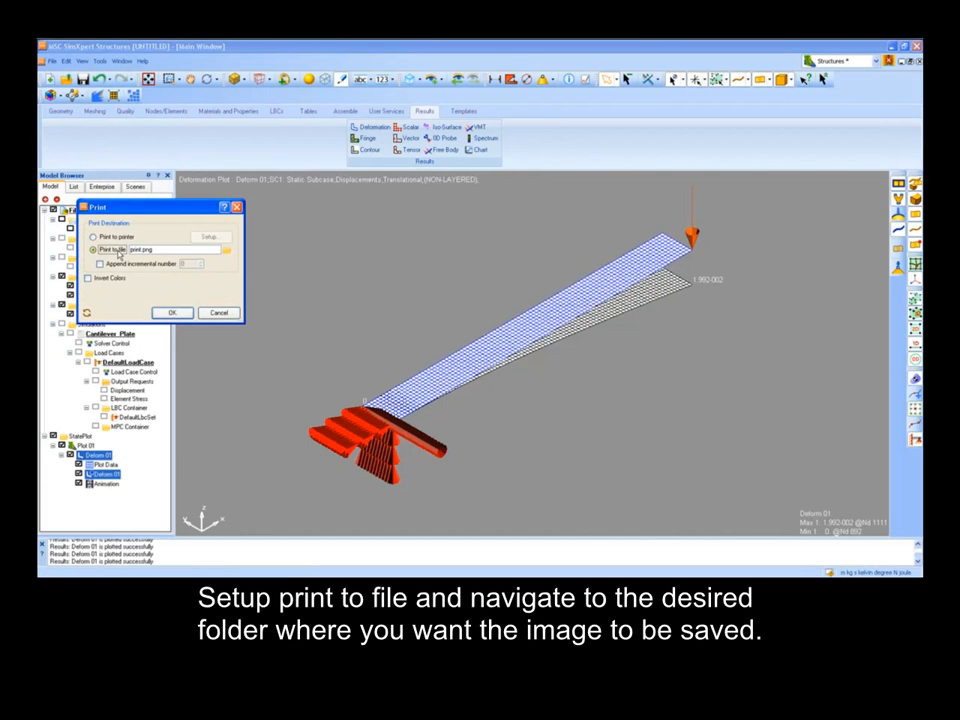
click(226, 250)
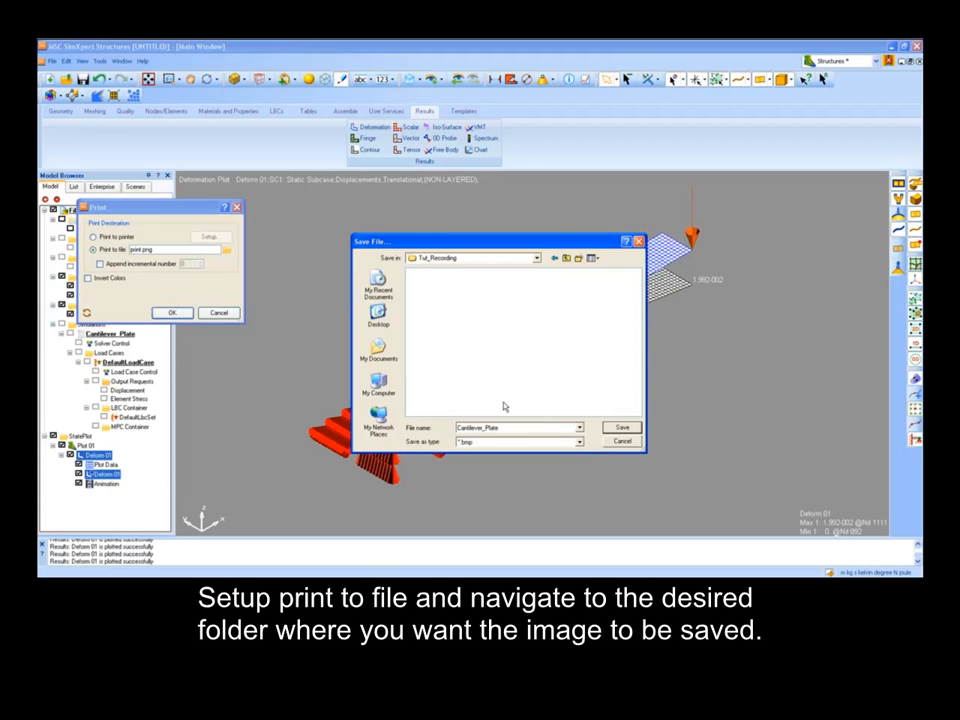
click(622, 428)
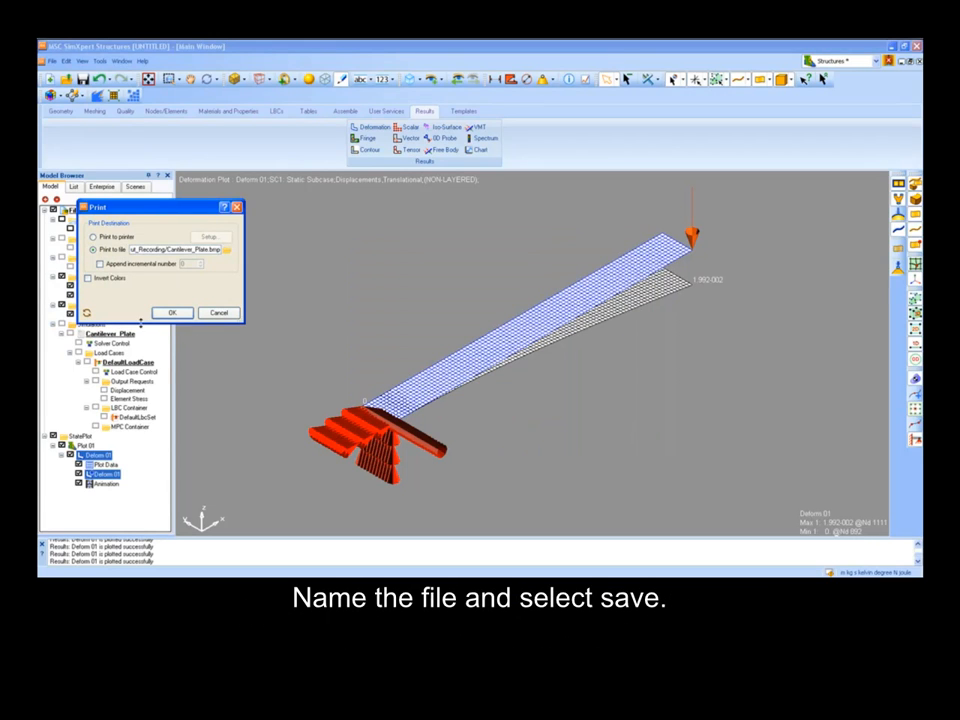
click(170, 313)
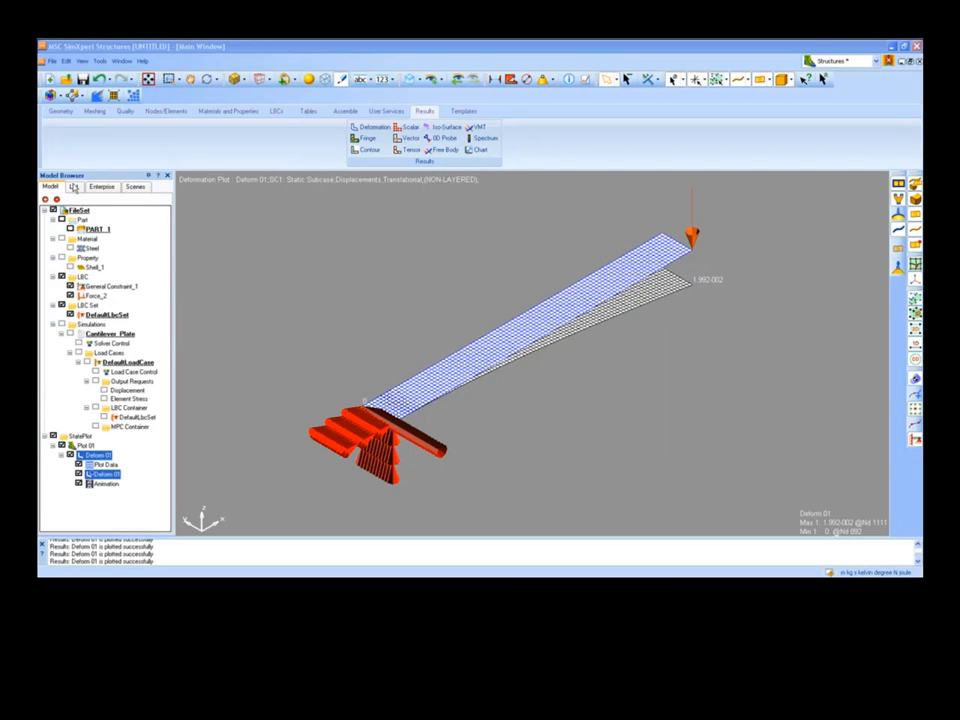
click(52, 61)
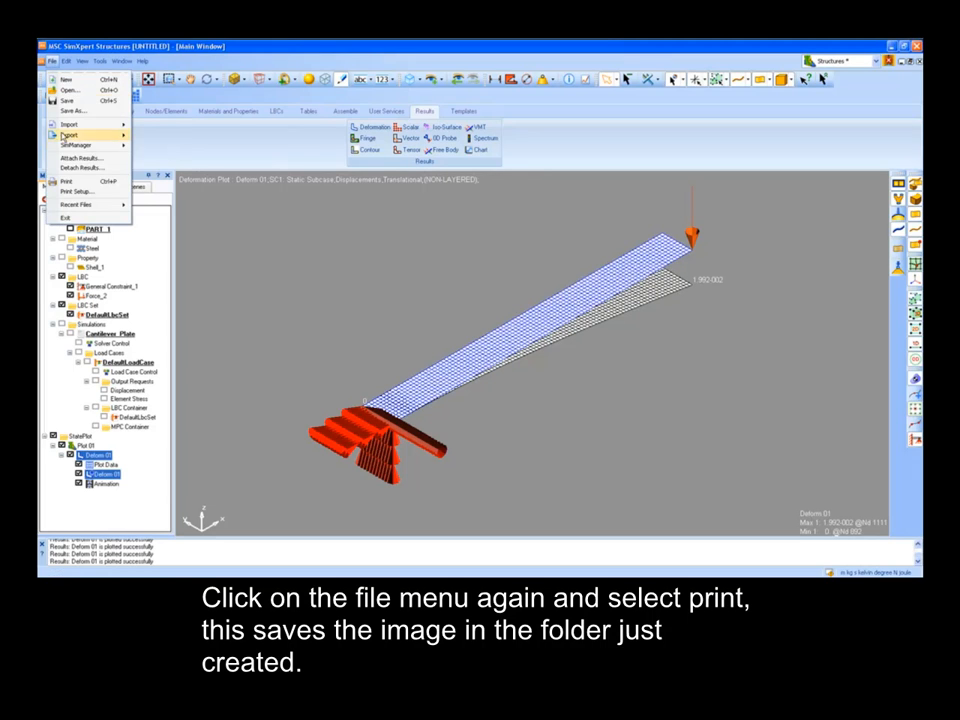
click(66, 182)
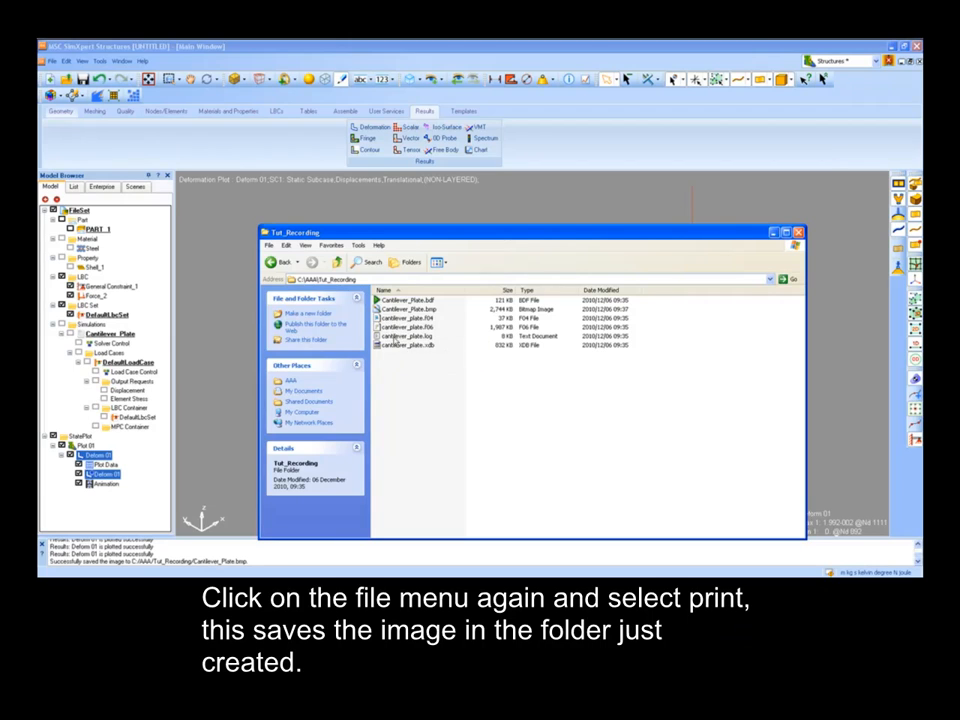
View the saved image Cantilever_Plate.bmp from the Tut_Recording folder, and close the viewer and the folder.
double_click(397, 309)
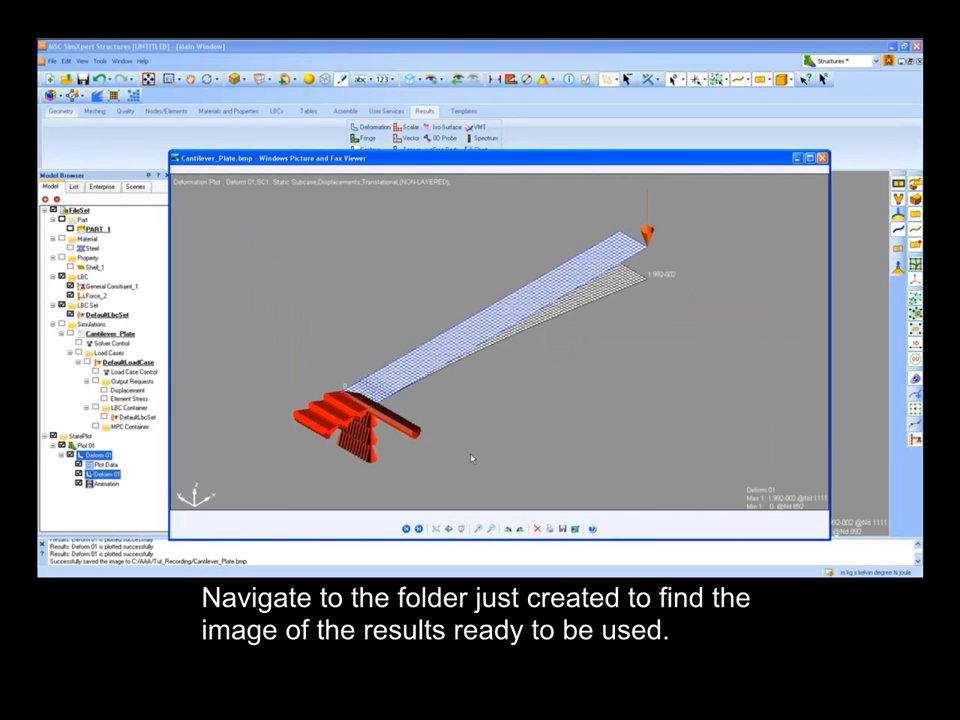
click(822, 159)
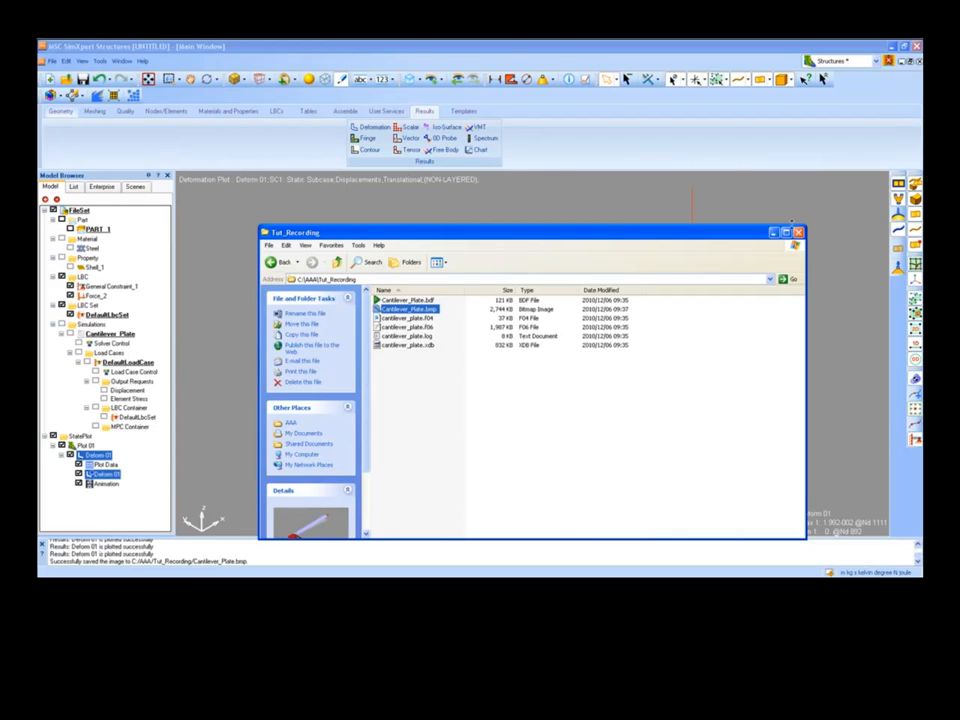
click(797, 232)
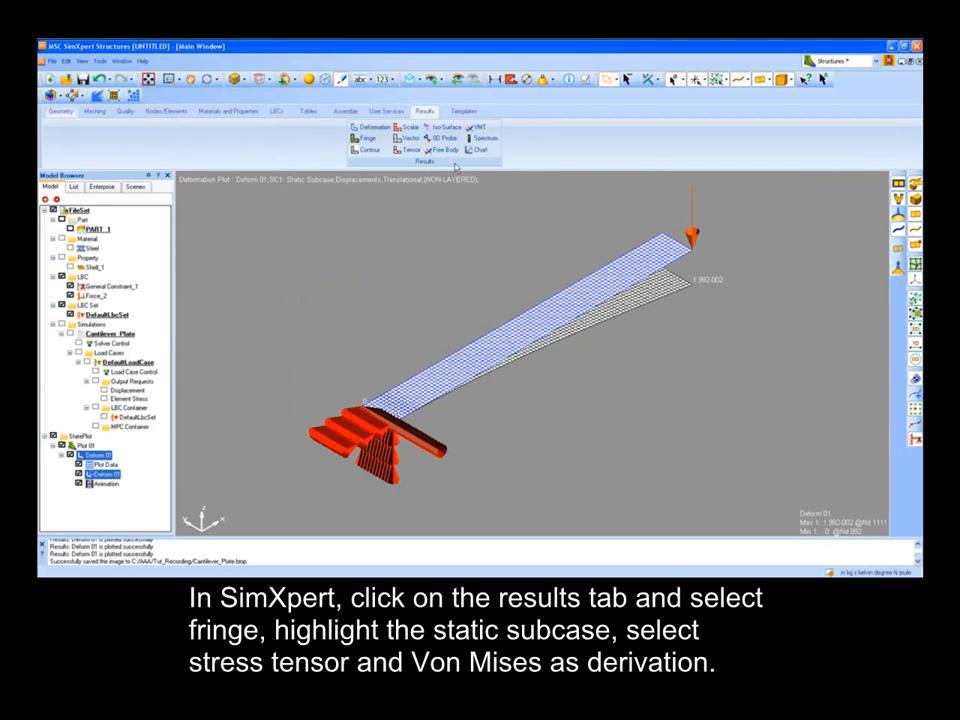
Create a fringe plot of the Static Subcase's Stress Tensor with von Mises derivation, using both layers At Z1 and At Z2.
click(368, 139)
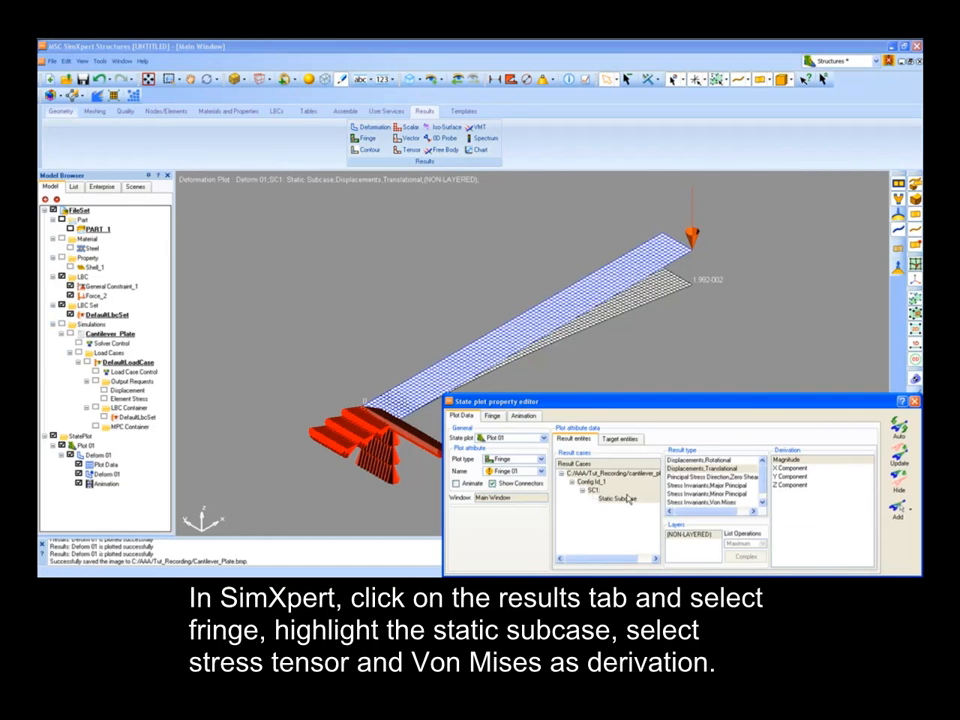
click(626, 498)
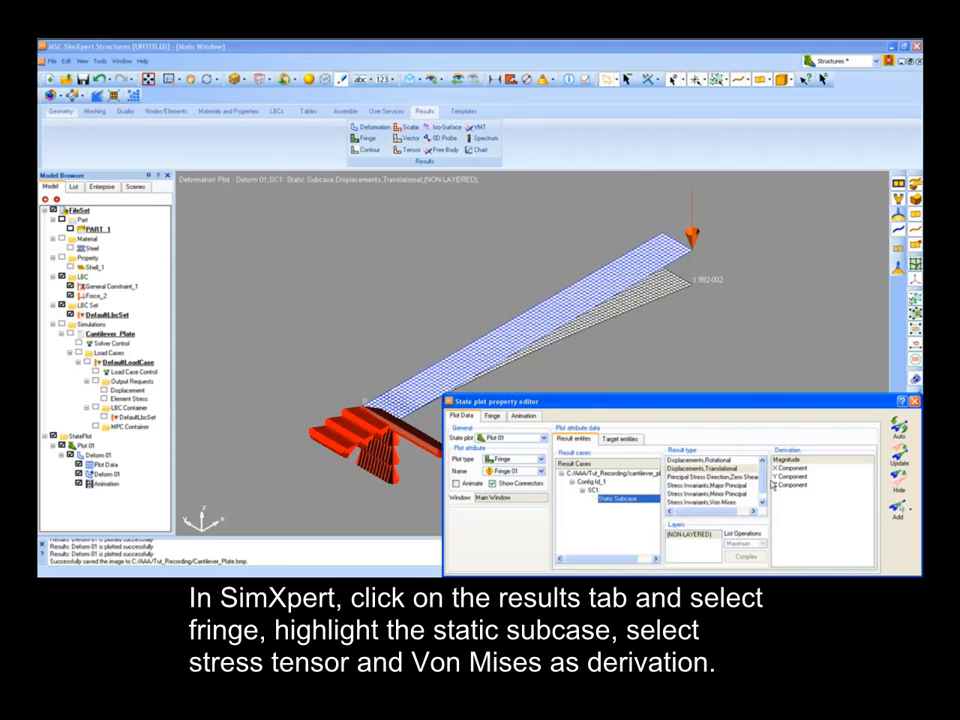
scroll(700, 495, down, 1)
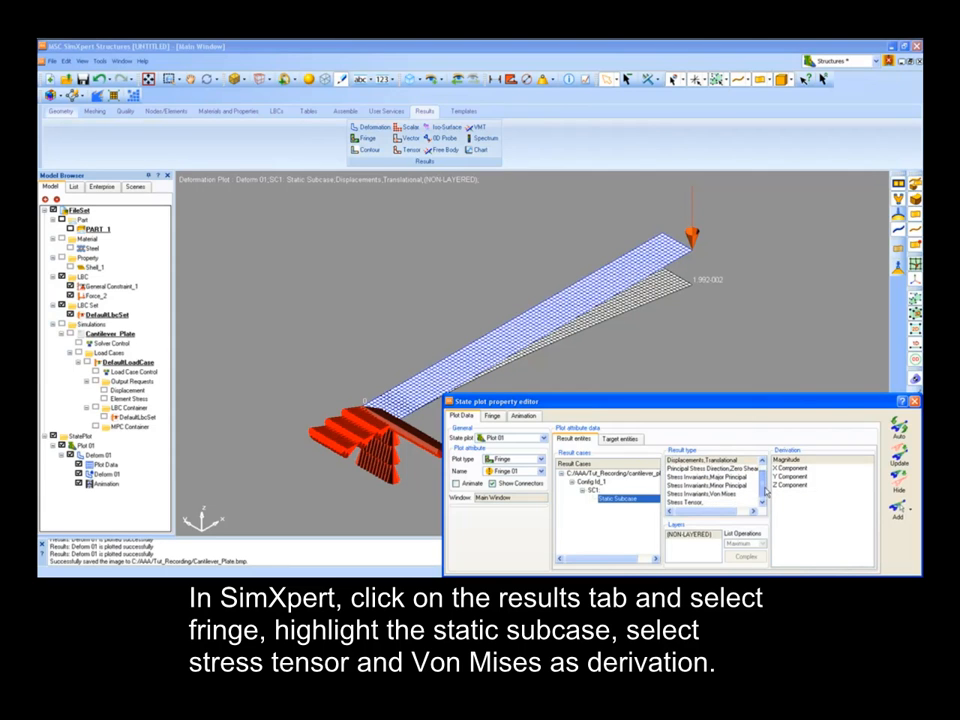
click(686, 503)
click(786, 459)
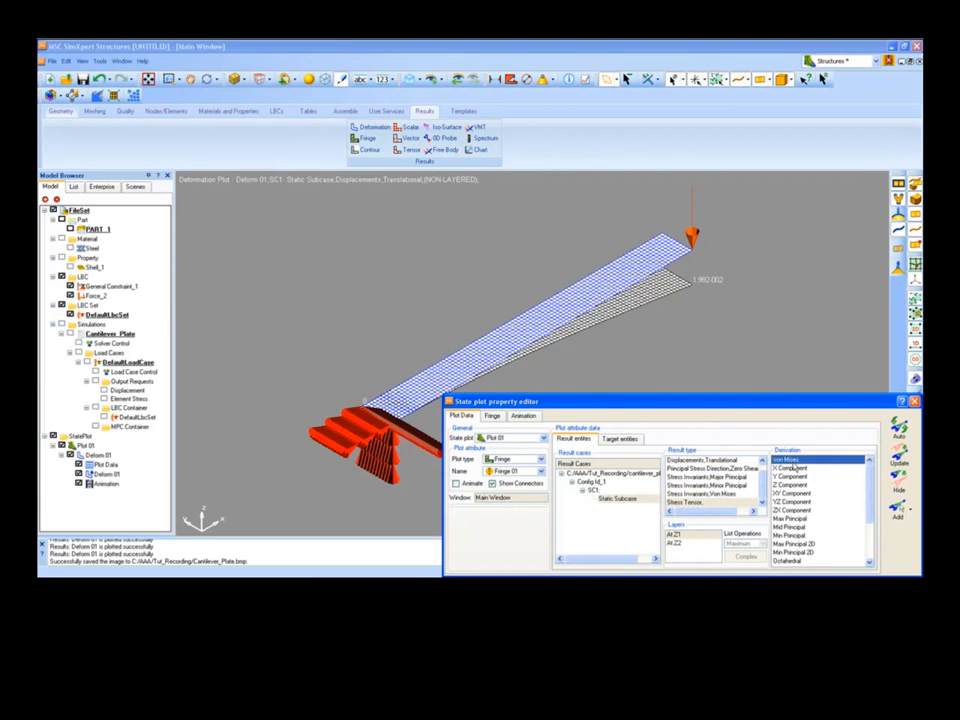
click(676, 534)
shift+click(676, 542)
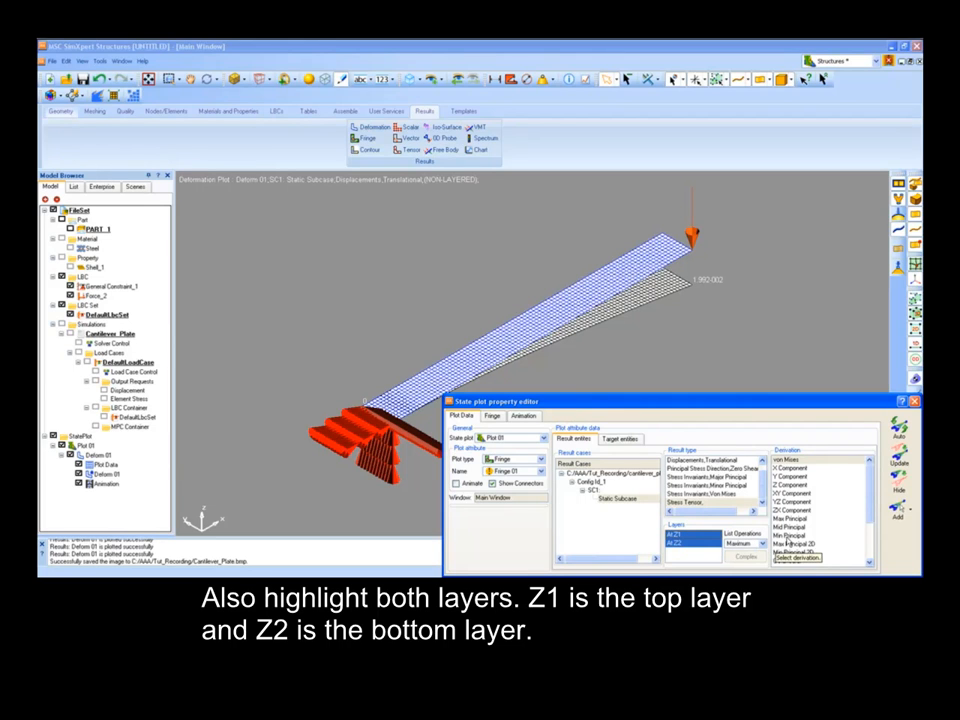
click(903, 461)
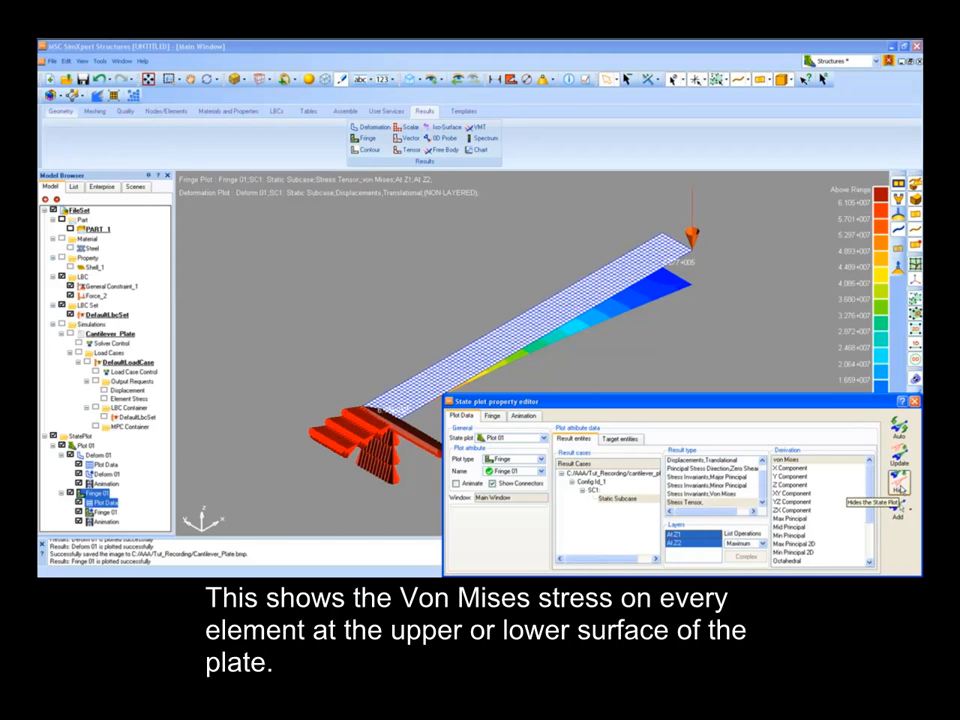
Hide the state plot and detach the results file cantilever_plate.xdb from the model, accepting deletion of its associated plots.
click(899, 486)
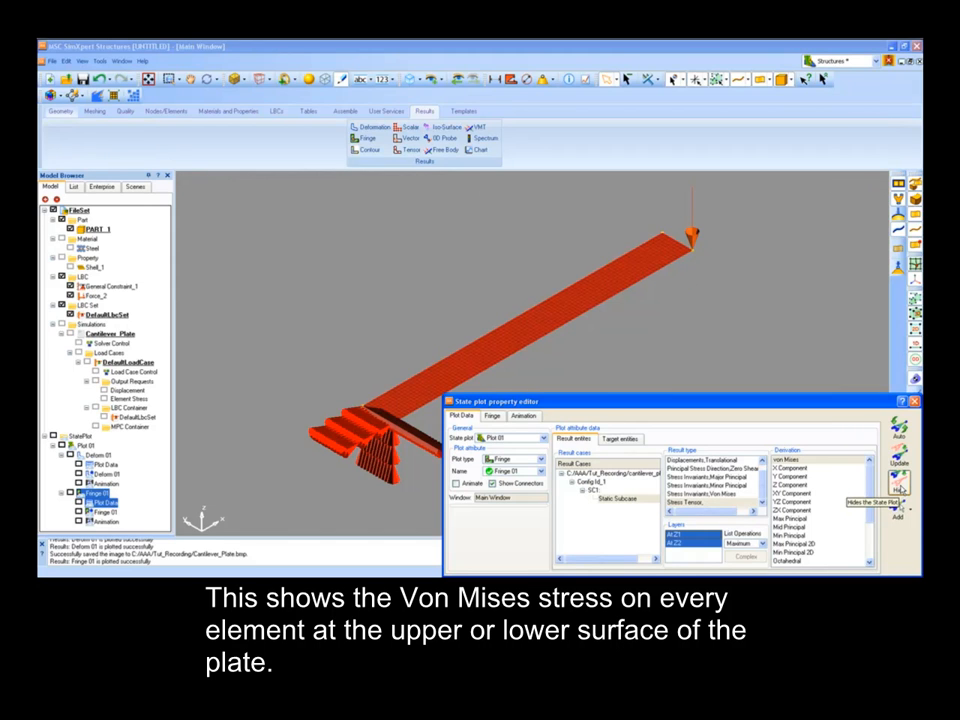
click(913, 401)
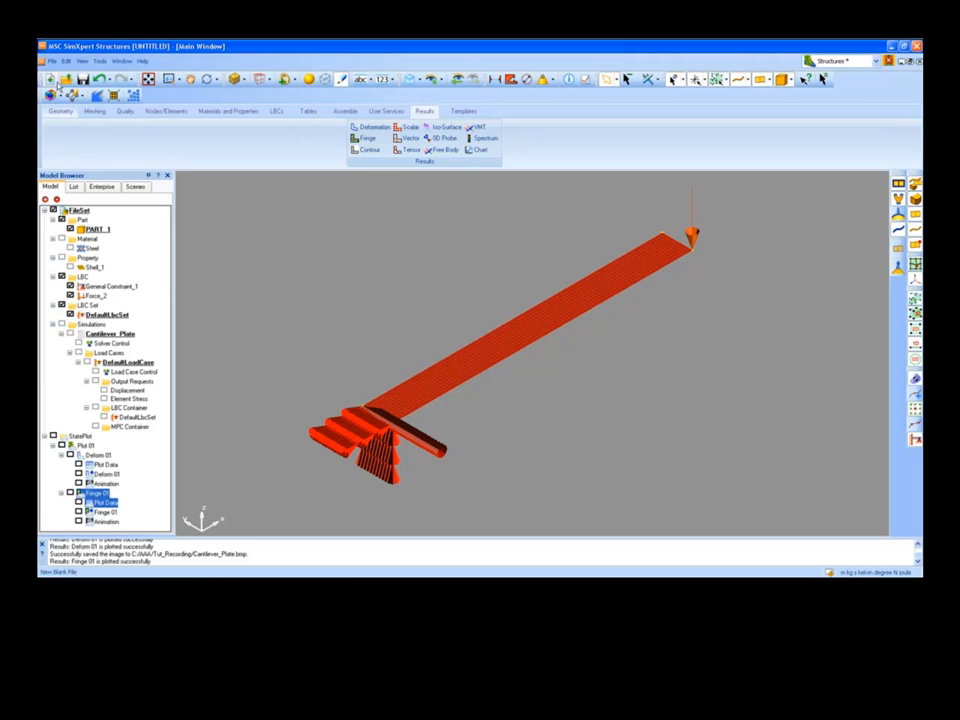
click(52, 61)
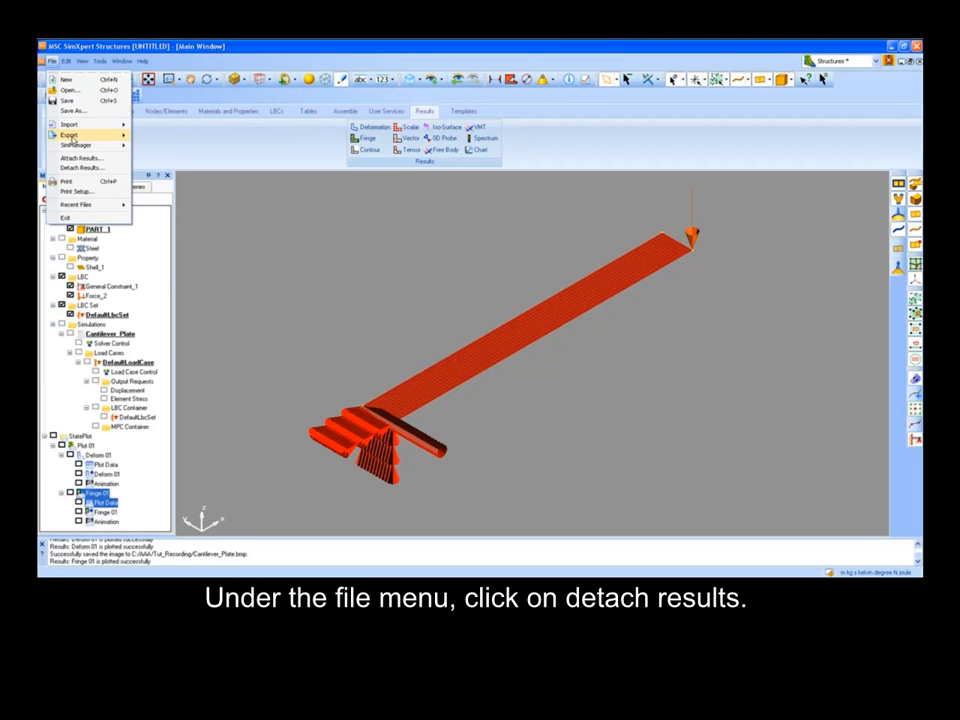
click(84, 168)
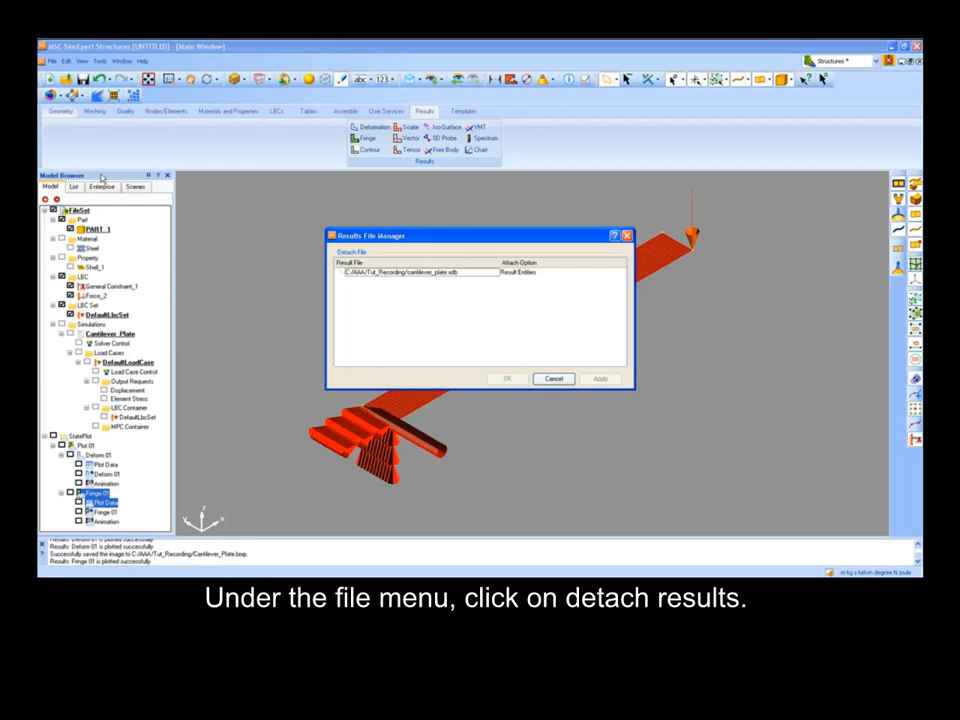
click(362, 273)
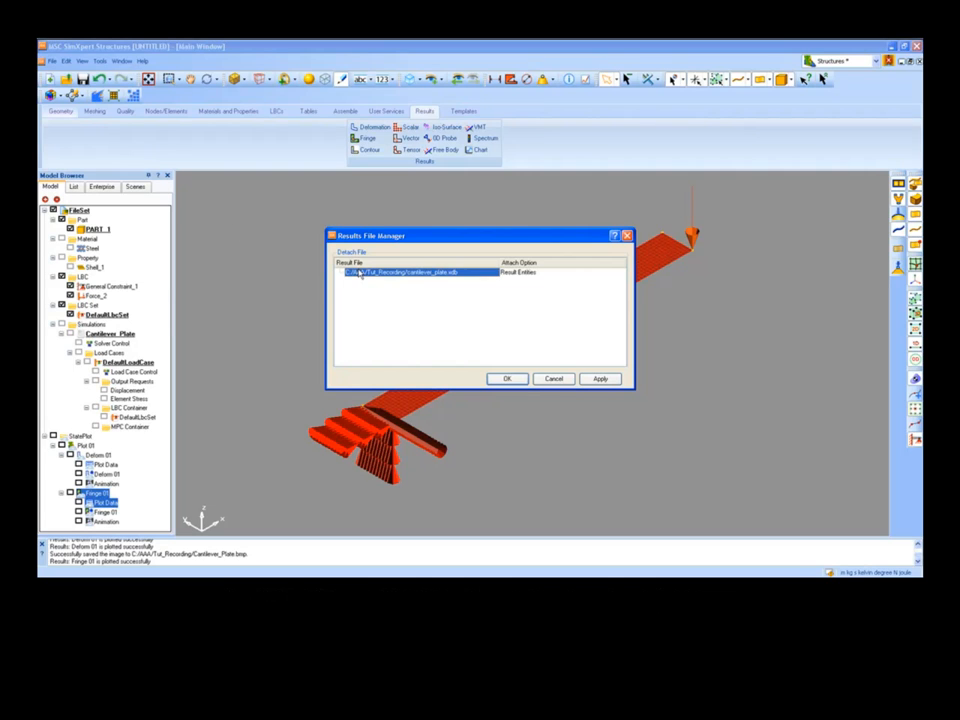
click(505, 380)
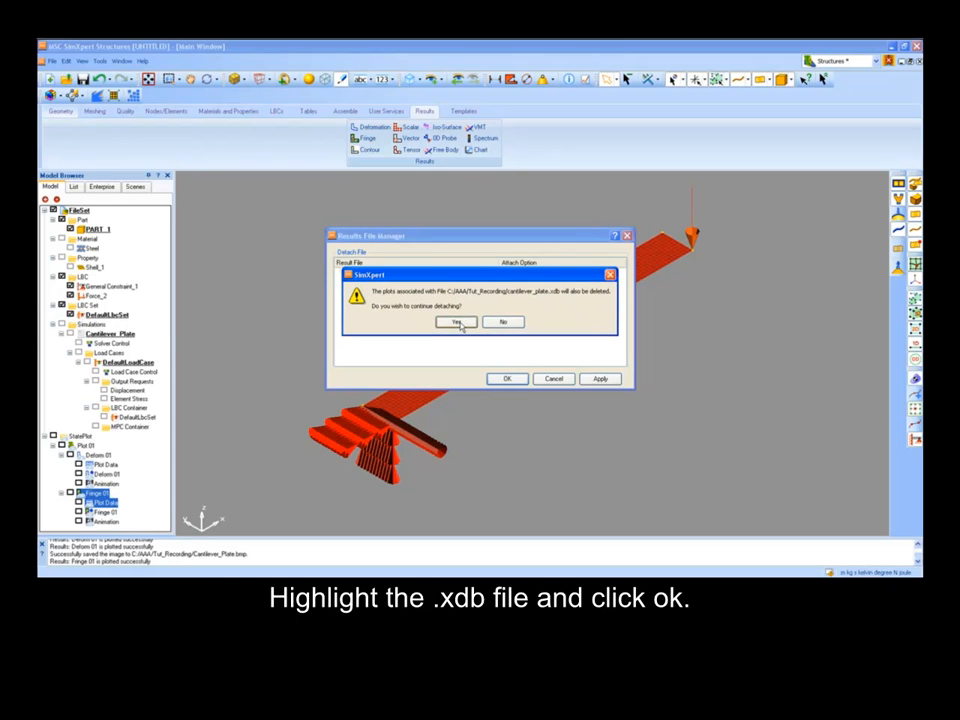
click(458, 322)
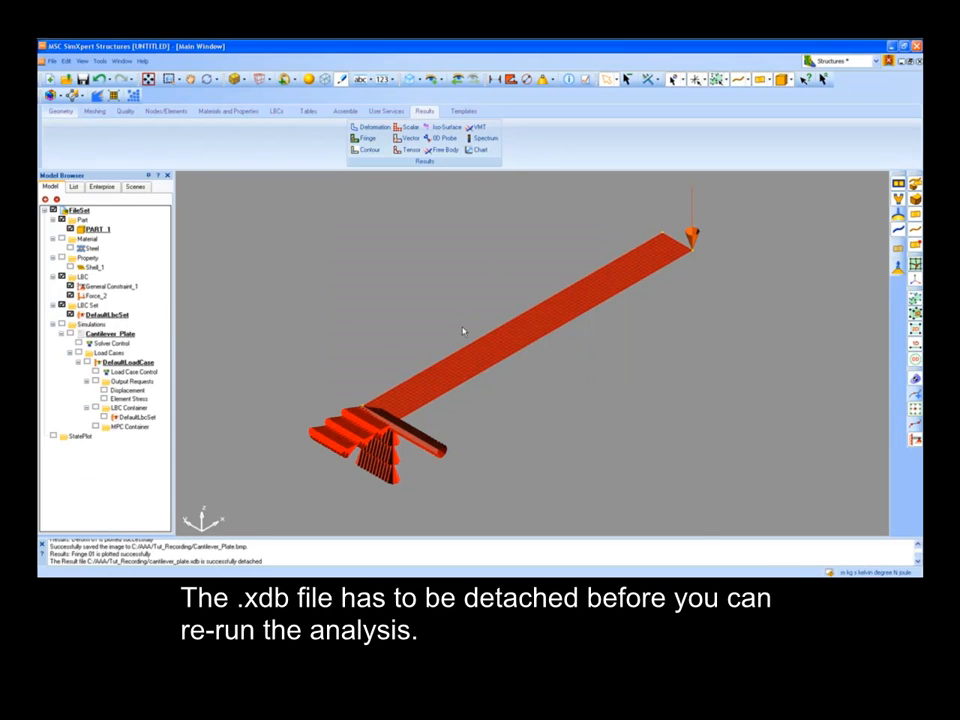